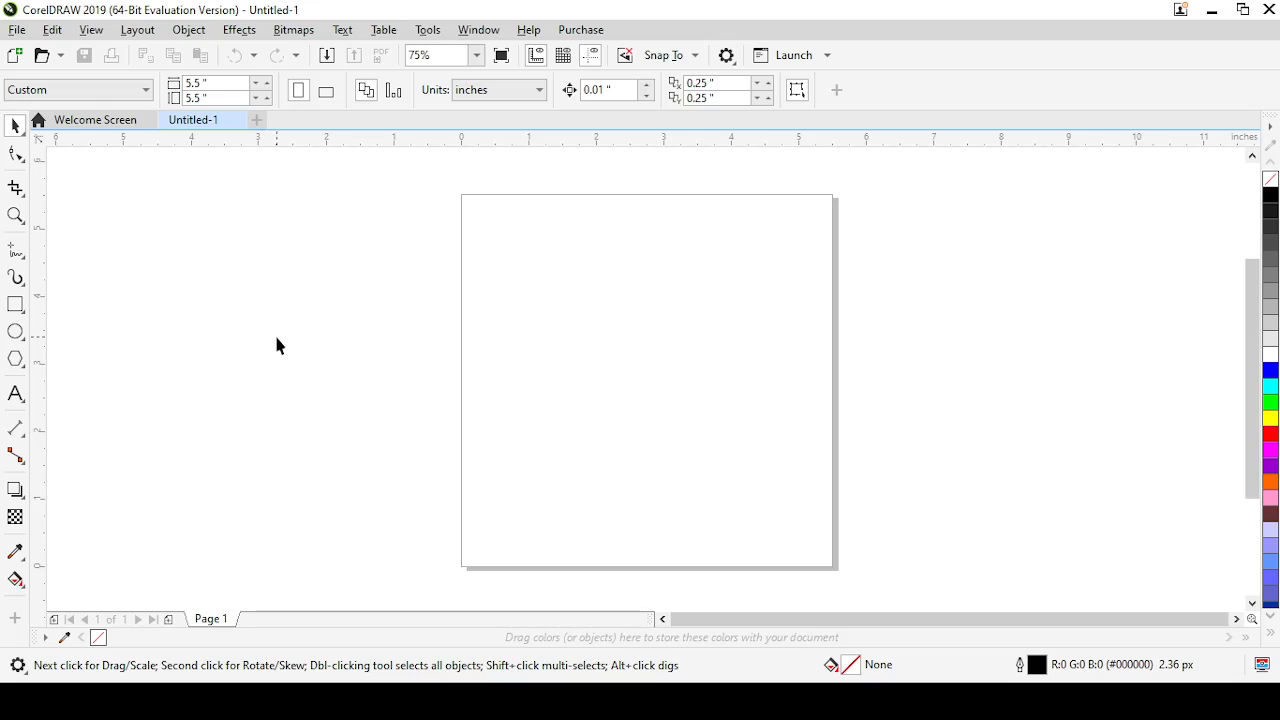
pyautogui.click(15, 622)
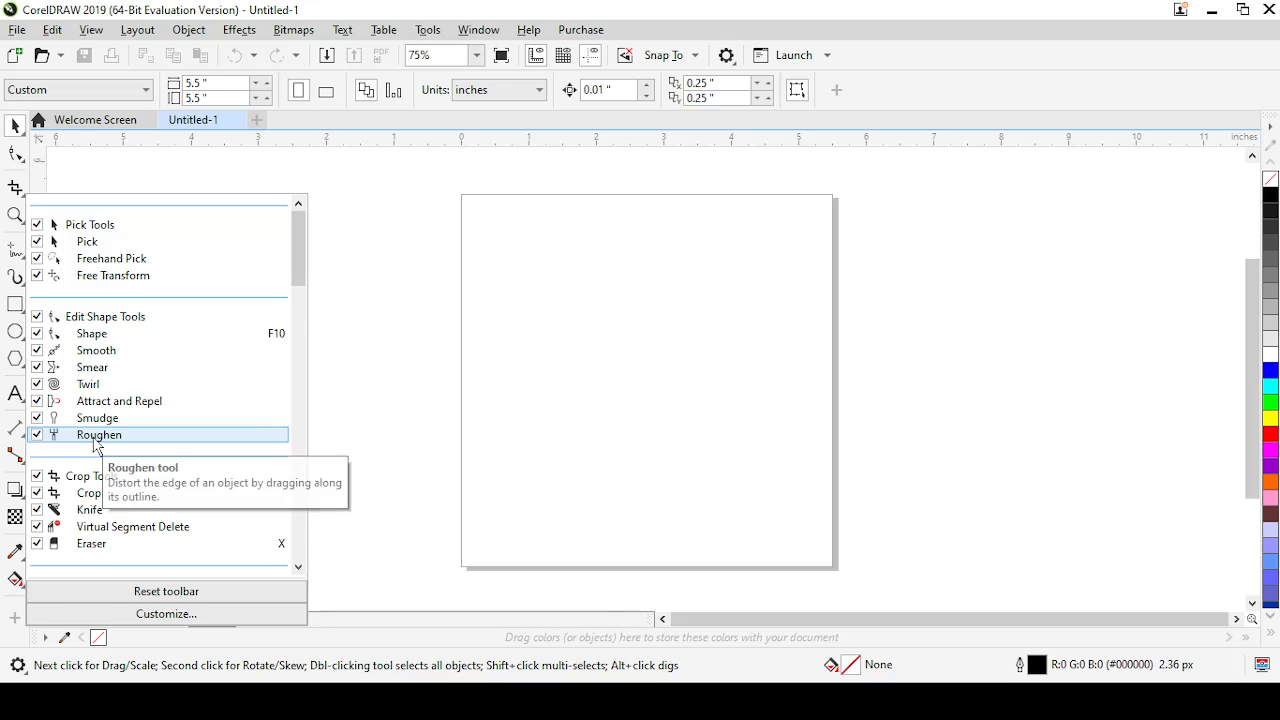
pyautogui.click(418, 226)
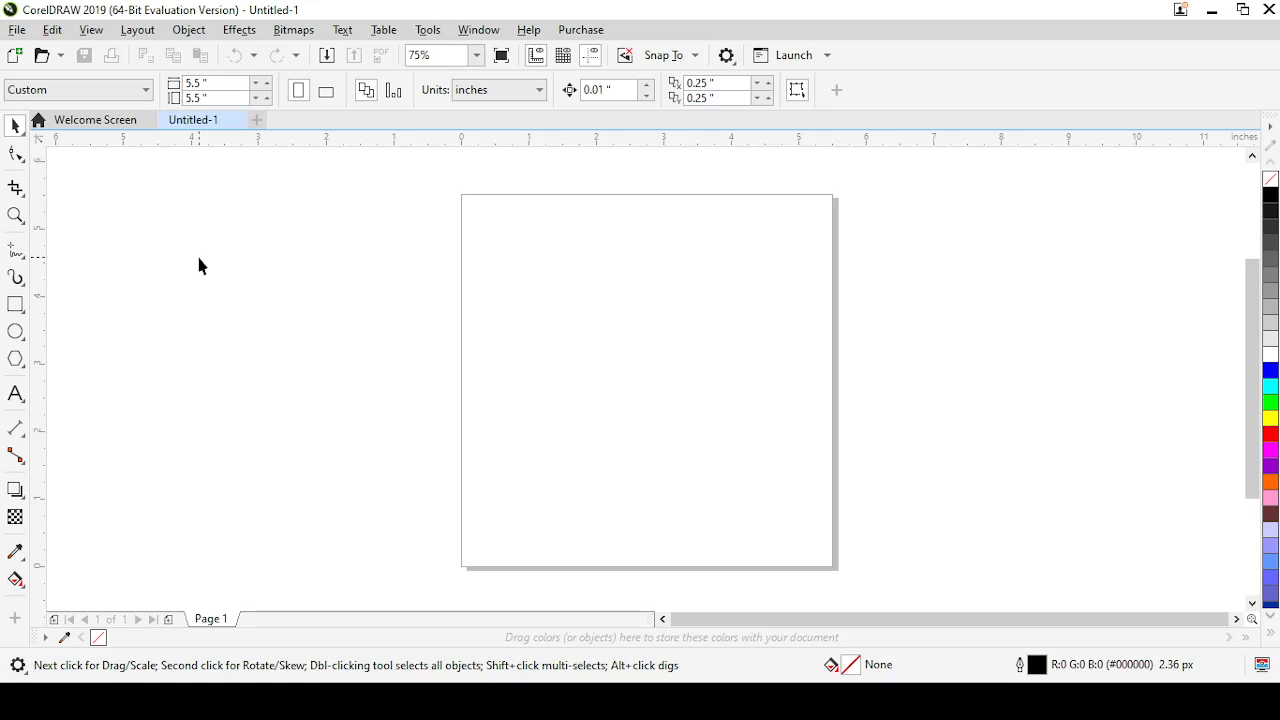
pyautogui.click(25, 138)
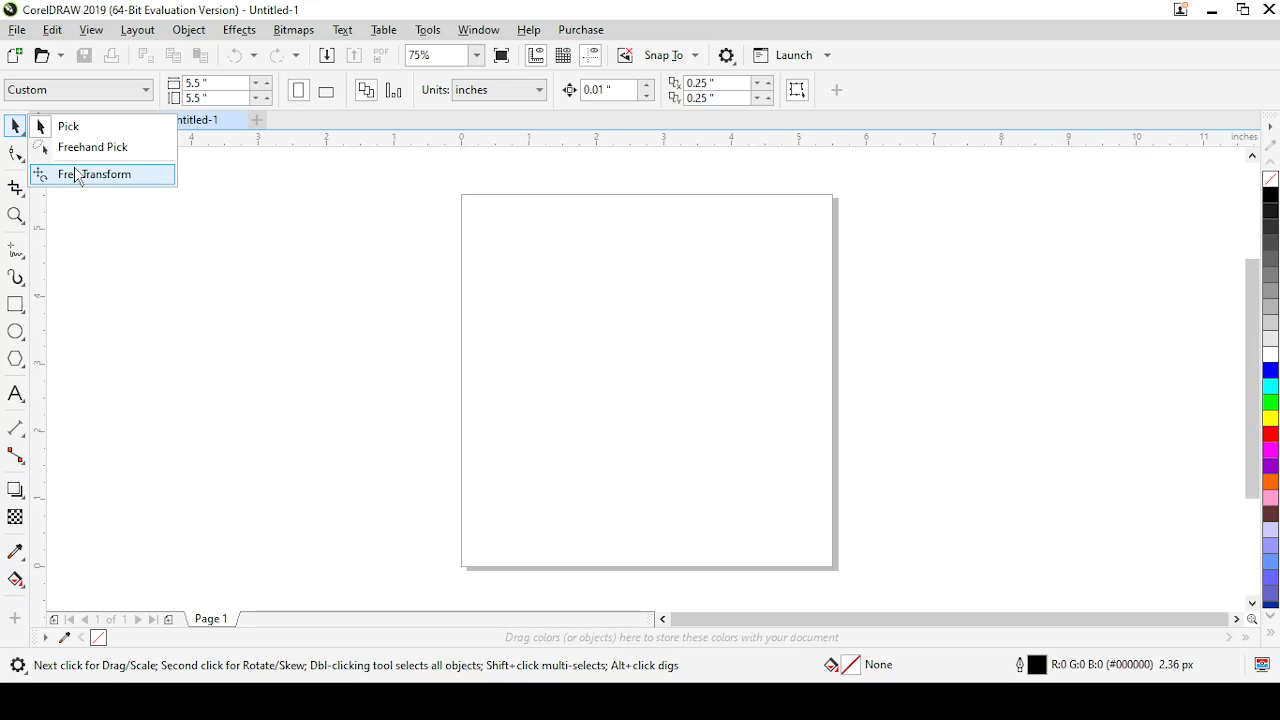
pyautogui.click(68, 125)
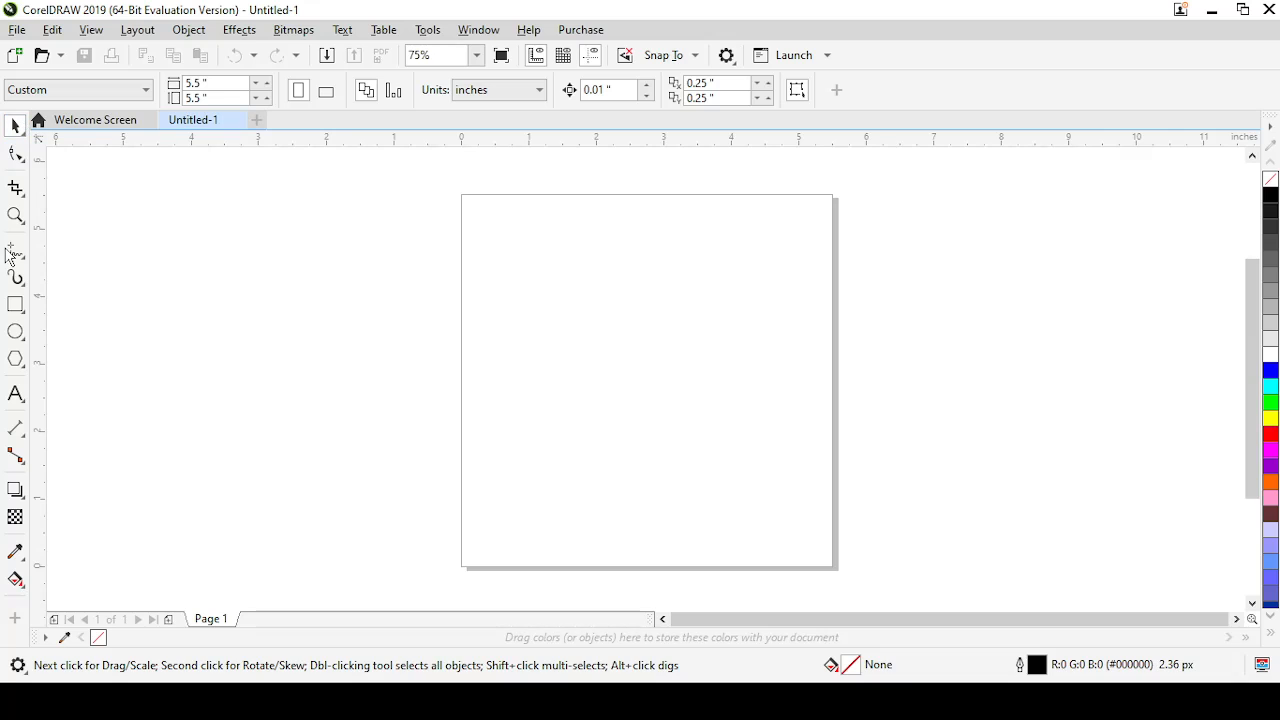
# Draw a rectangle about 3.17 by 2.61 inches beside the page and move it next to the page's left edge
pyautogui.click(15, 305)
pyautogui.moveTo(133, 268); pyautogui.dragTo(348, 446)
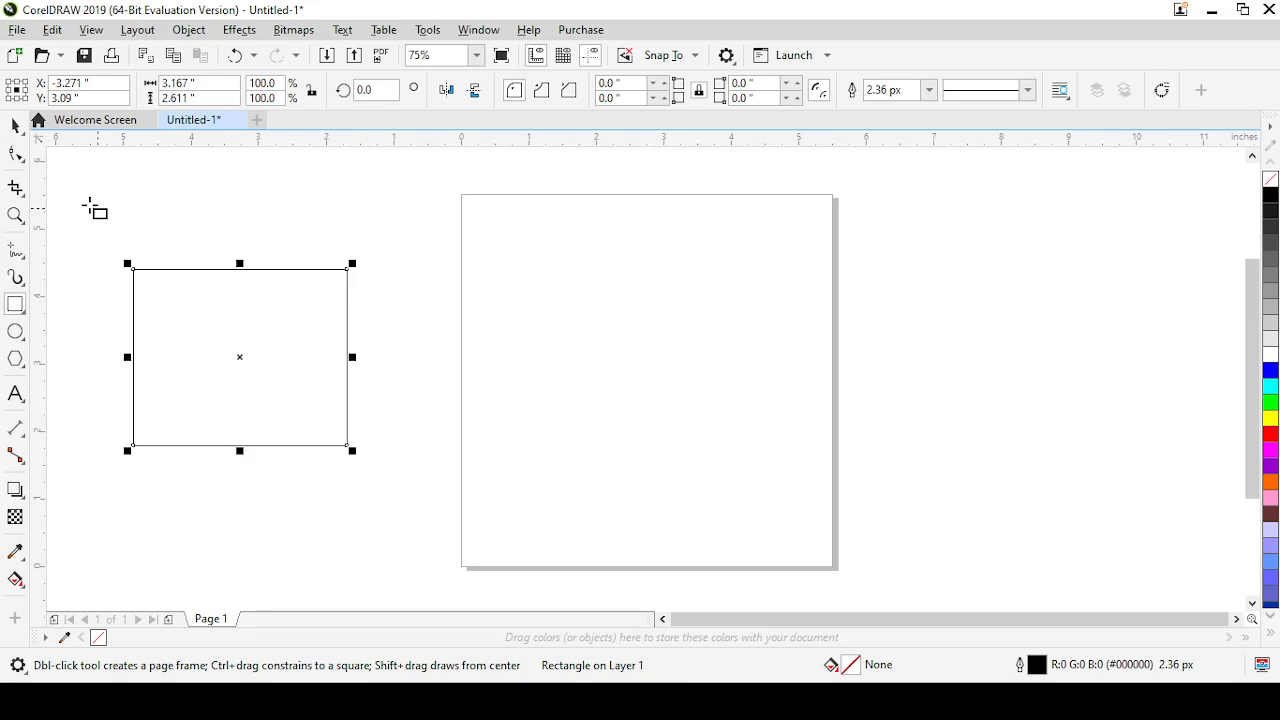
pyautogui.click(16, 128)
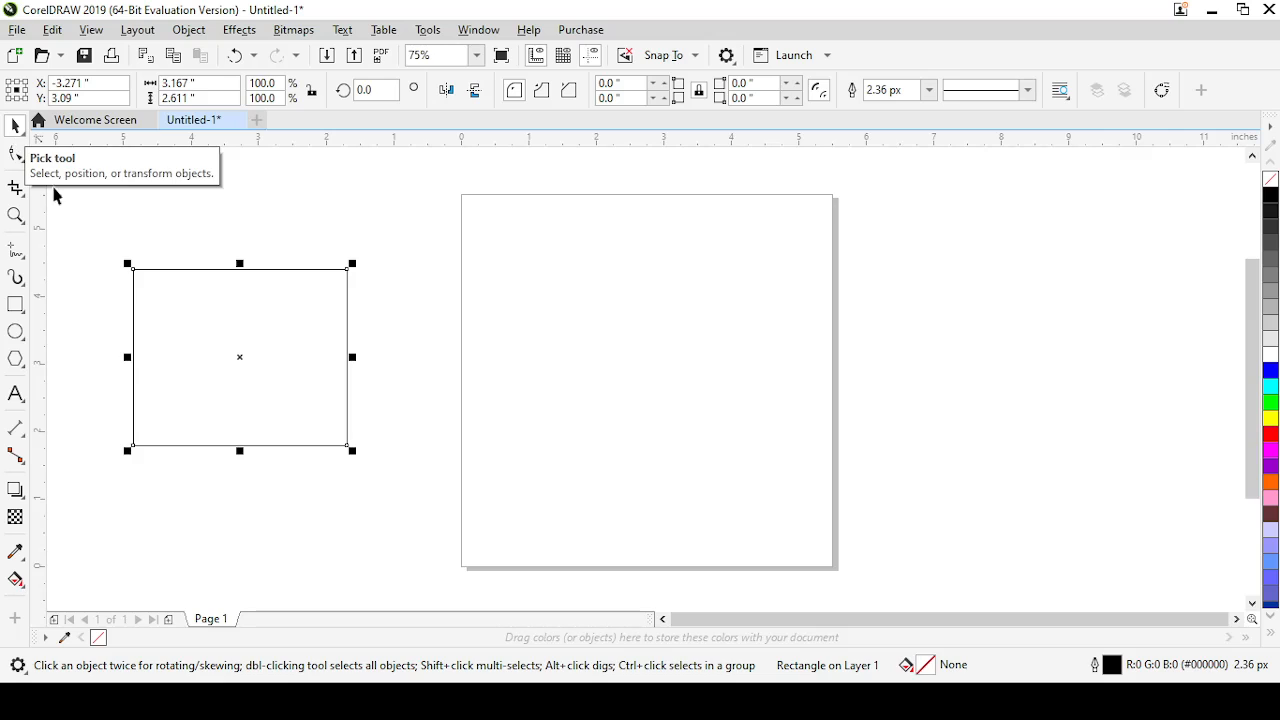
pyautogui.moveTo(240, 357); pyautogui.dragTo(355, 357)
# Rotate the rectangle freehand about its centre to an angle of about 352 degrees and deselect it
pyautogui.click(311, 337)
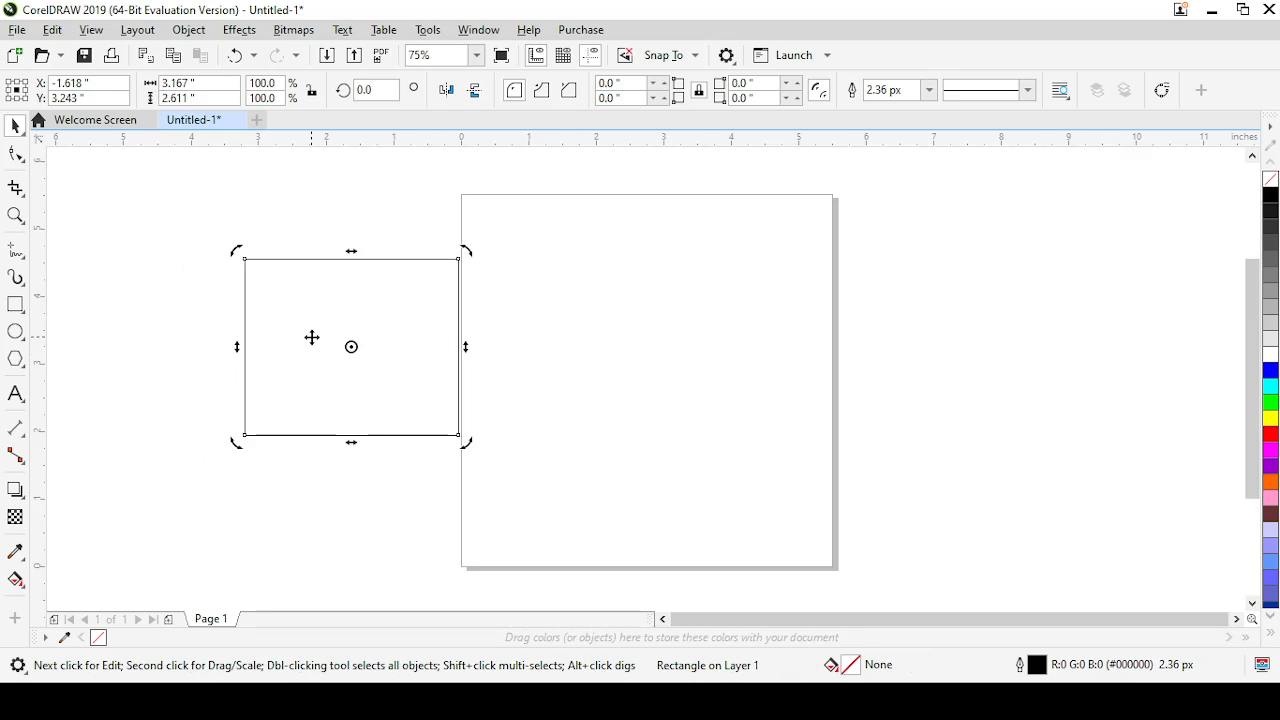
pyautogui.moveTo(236, 254); pyautogui.dragTo(189, 358)
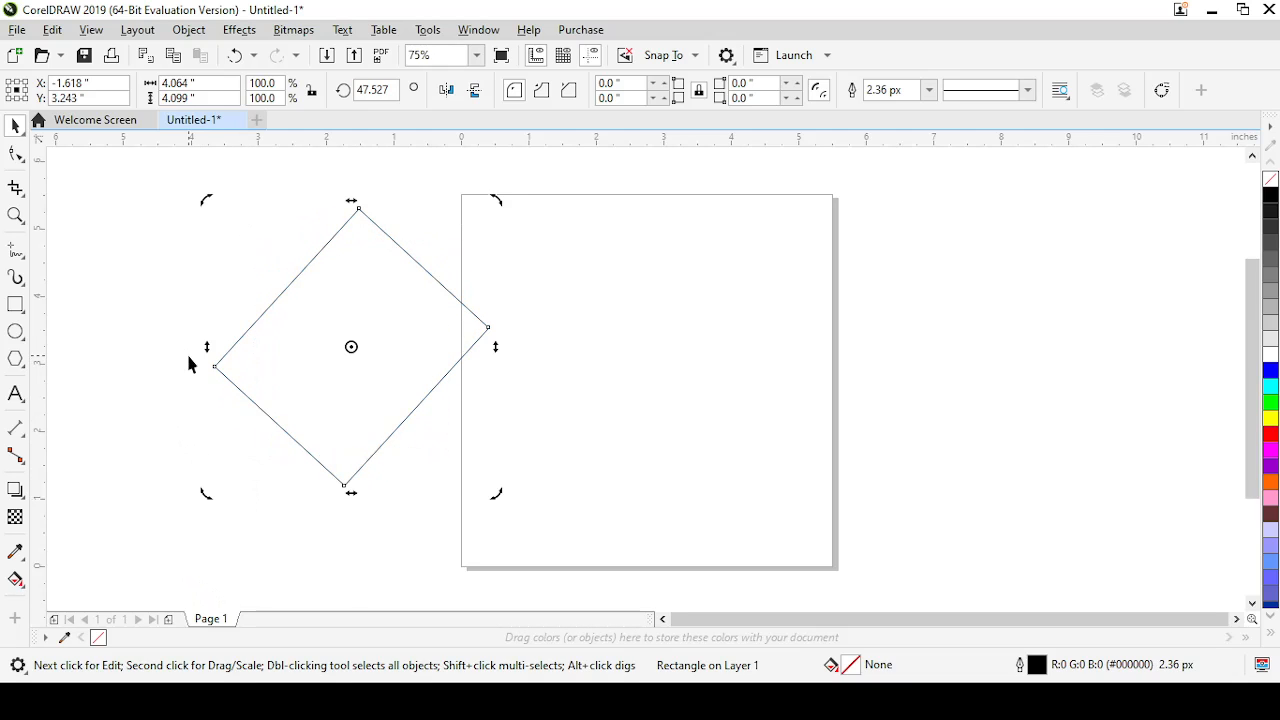
pyautogui.moveTo(497, 197); pyautogui.dragTo(515, 378)
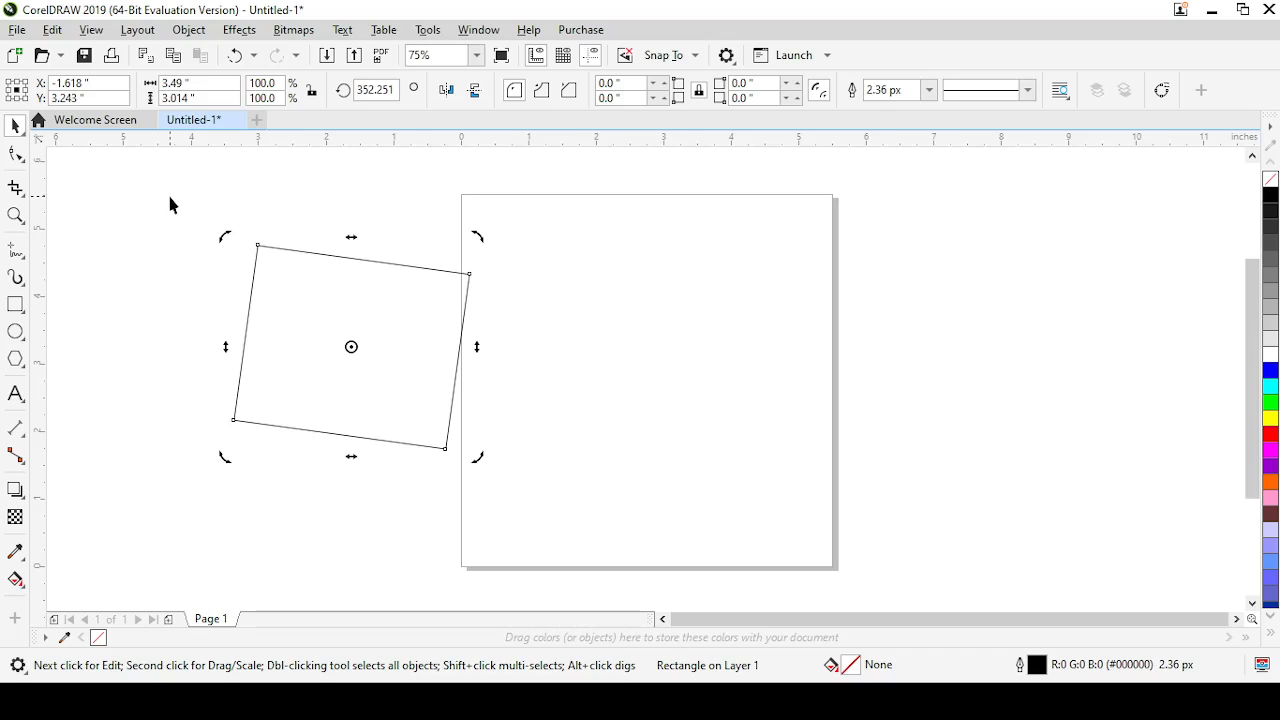
pyautogui.moveTo(218, 235); pyautogui.dragTo(207, 278)
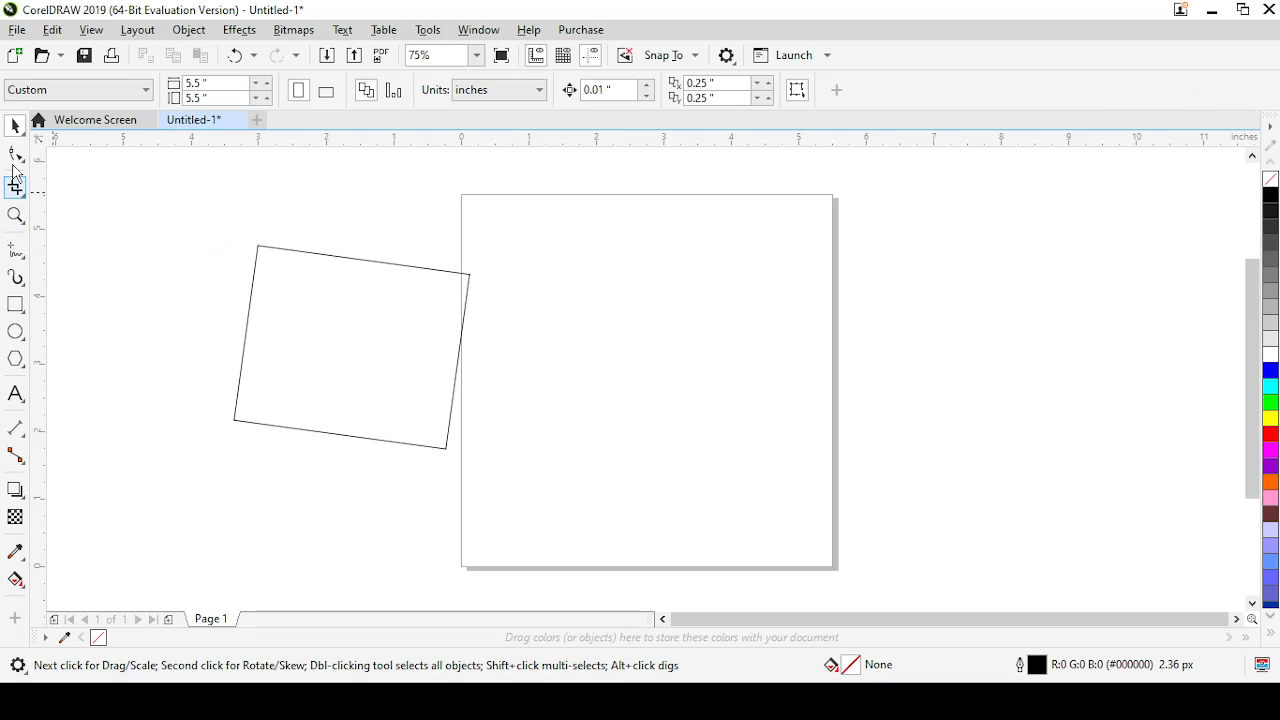
# Select the tilted rectangle by lassoing around it with the Freehand Pick tool, show its rotation handles and deselect it
pyautogui.click(22, 133)
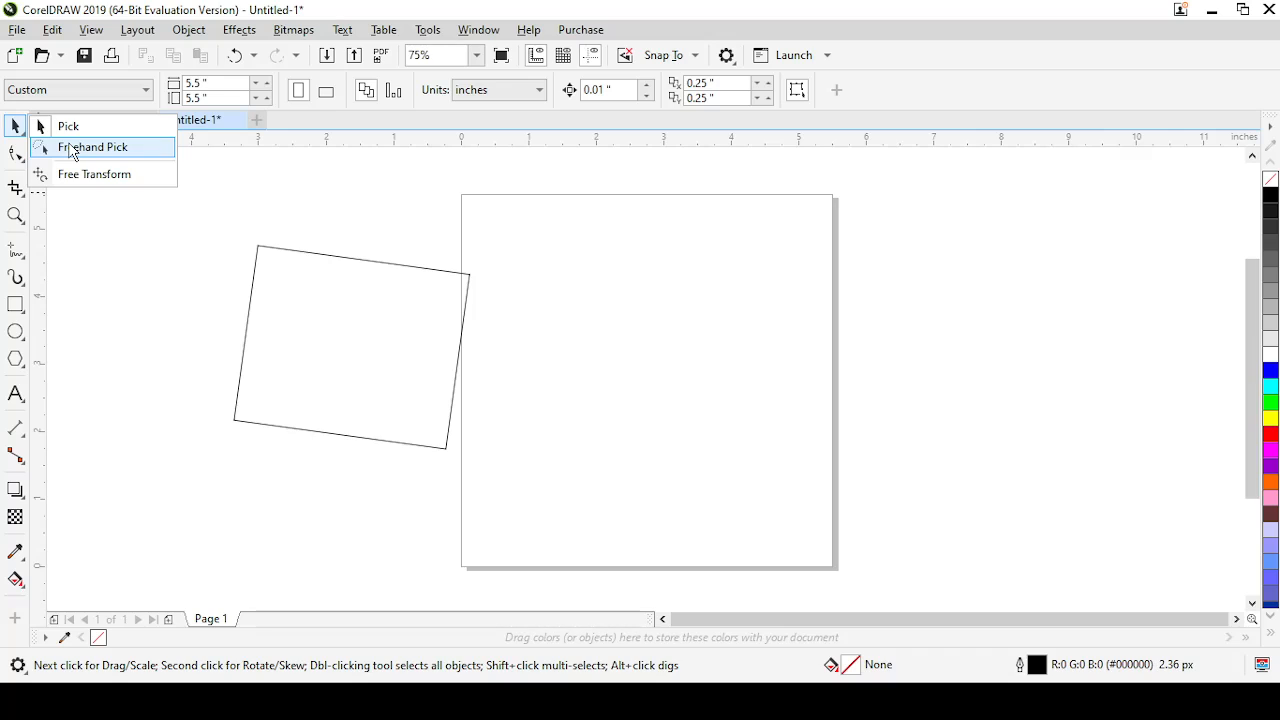
pyautogui.click(73, 152)
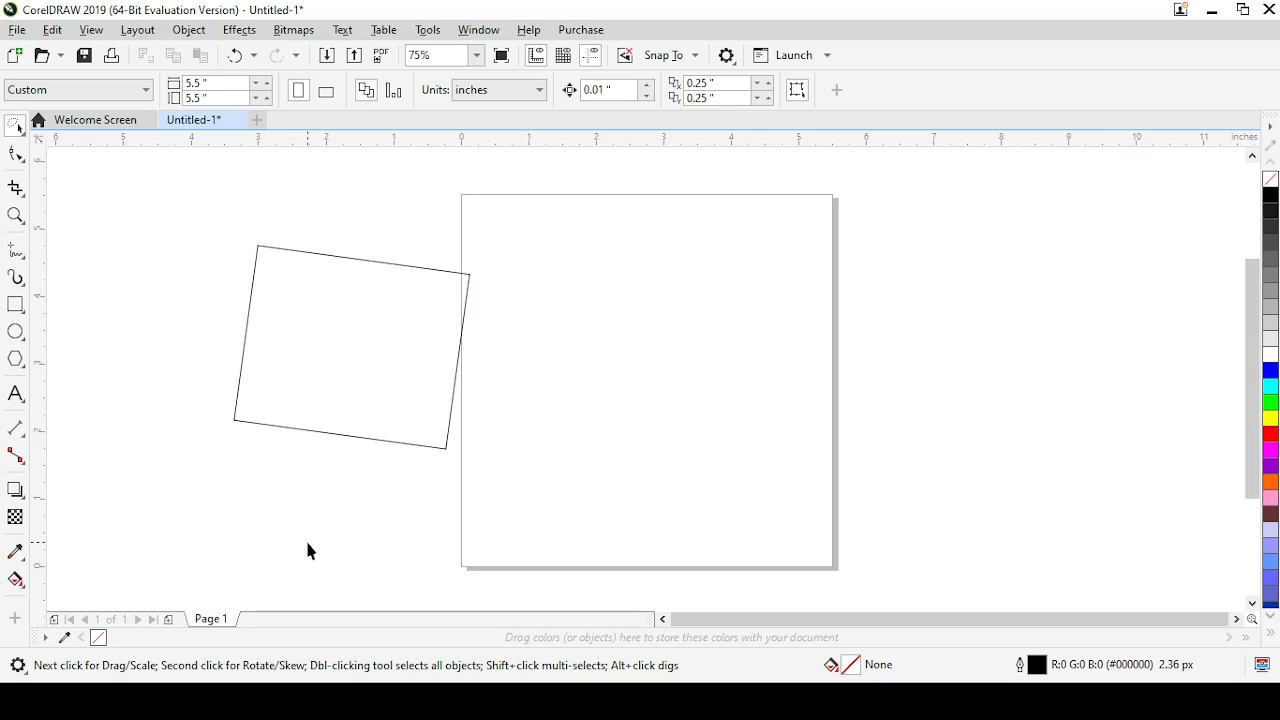
pyautogui.moveTo(299, 490)
pyautogui.mouseDown()
pyautogui.moveTo(213, 440)
pyautogui.moveTo(184, 341)
pyautogui.moveTo(175, 189)
pyautogui.moveTo(207, 171)
pyautogui.moveTo(259, 166)
pyautogui.moveTo(297, 181)
pyautogui.moveTo(383, 241)
pyautogui.moveTo(509, 242)
pyautogui.moveTo(536, 264)
pyautogui.moveTo(568, 344)
pyautogui.moveTo(510, 412)
pyautogui.mouseUp()
pyautogui.moveTo(150, 217)
pyautogui.mouseDown()
pyautogui.moveTo(328, 219)
pyautogui.moveTo(490, 308)
pyautogui.mouseUp()
pyautogui.moveTo(204, 197)
pyautogui.mouseDown()
pyautogui.moveTo(351, 213)
pyautogui.moveTo(481, 277)
pyautogui.moveTo(507, 304)
pyautogui.moveTo(516, 350)
pyautogui.mouseUp()
pyautogui.moveTo(490, 475)
pyautogui.mouseDown()
pyautogui.moveTo(461, 501)
pyautogui.moveTo(406, 514)
pyautogui.moveTo(379, 498)
pyautogui.moveTo(310, 509)
pyautogui.moveTo(189, 498)
pyautogui.moveTo(153, 367)
pyautogui.moveTo(218, 197)
pyautogui.mouseUp()
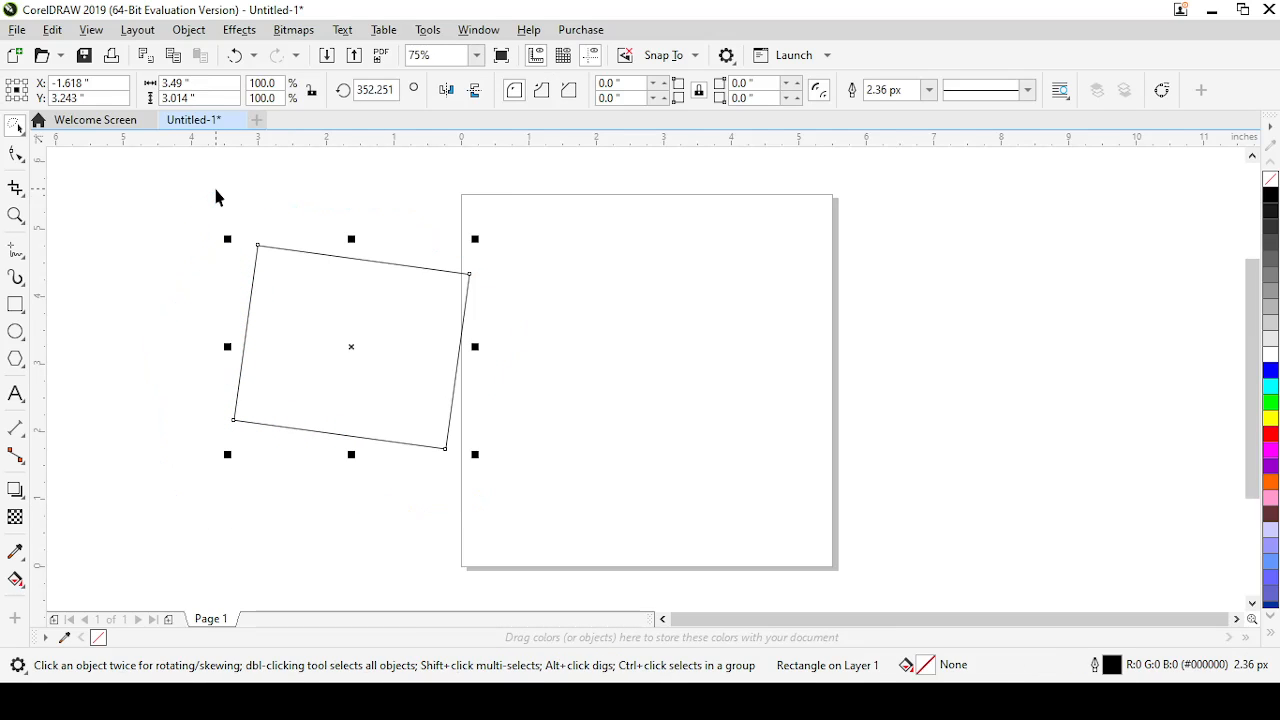
pyautogui.click(351, 345)
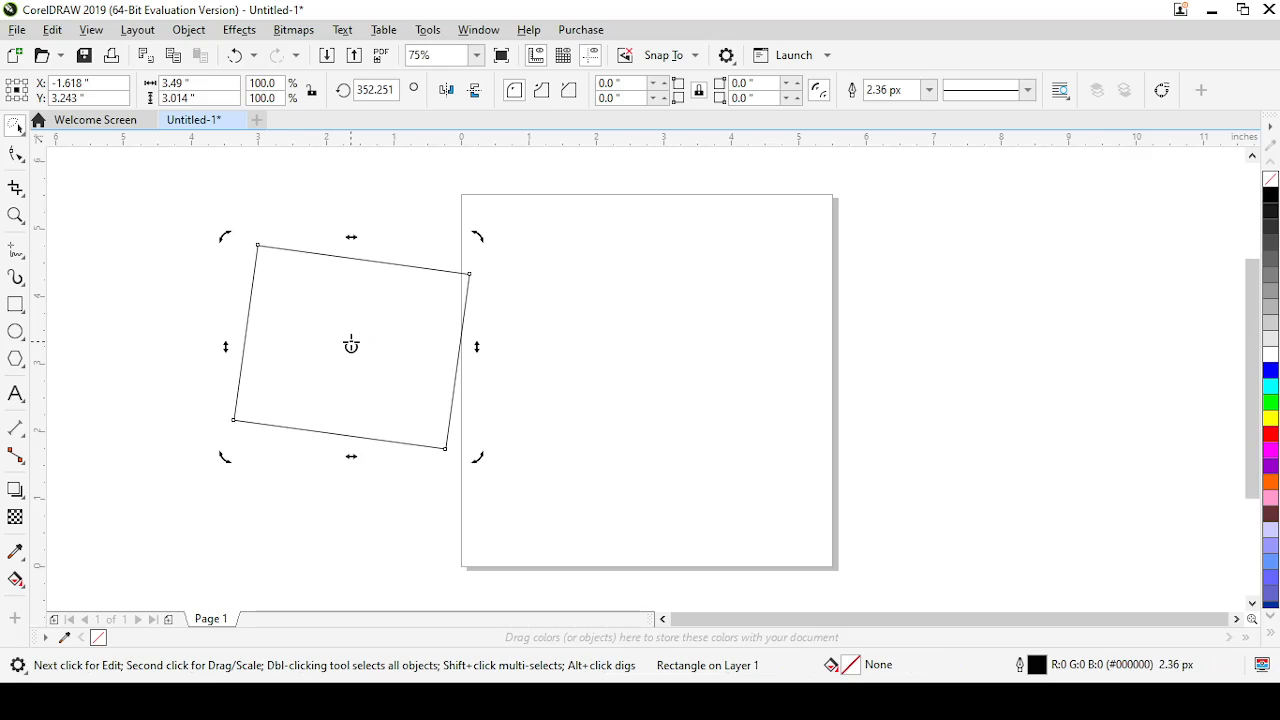
pyautogui.click(210, 246)
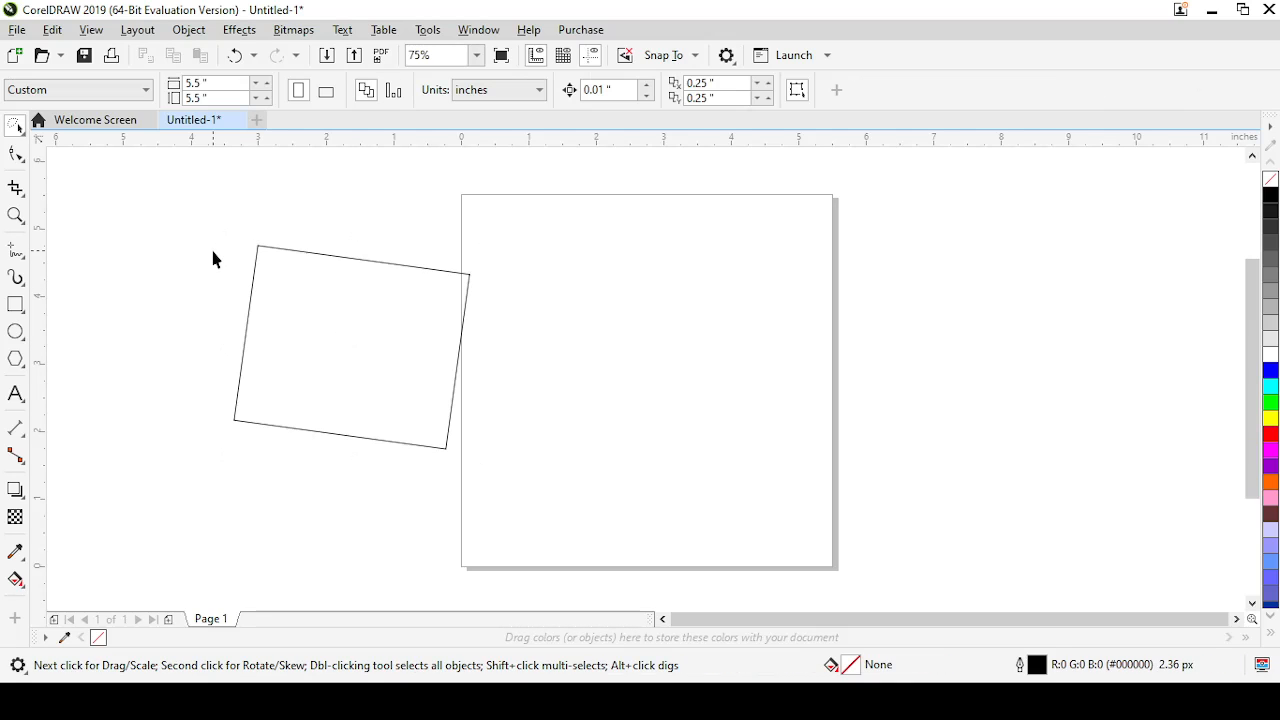
# Draw three small ellipses to the left of the rectangle, the first about 0.22 by 1.0 inch and the last about 0.11 by 0.32 inch
pyautogui.click(21, 337)
pyautogui.moveTo(164, 268); pyautogui.dragTo(193, 346)
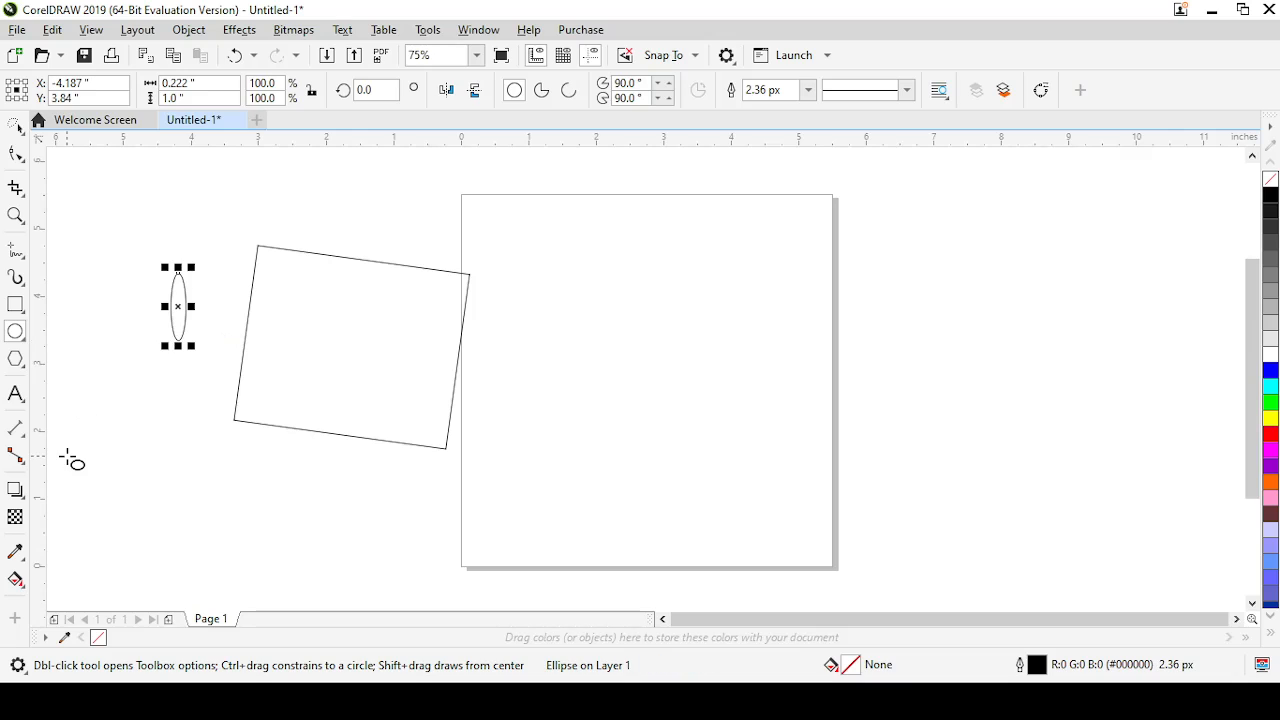
pyautogui.moveTo(67, 456); pyautogui.dragTo(107, 462)
pyautogui.moveTo(129, 346); pyautogui.dragTo(141, 376)
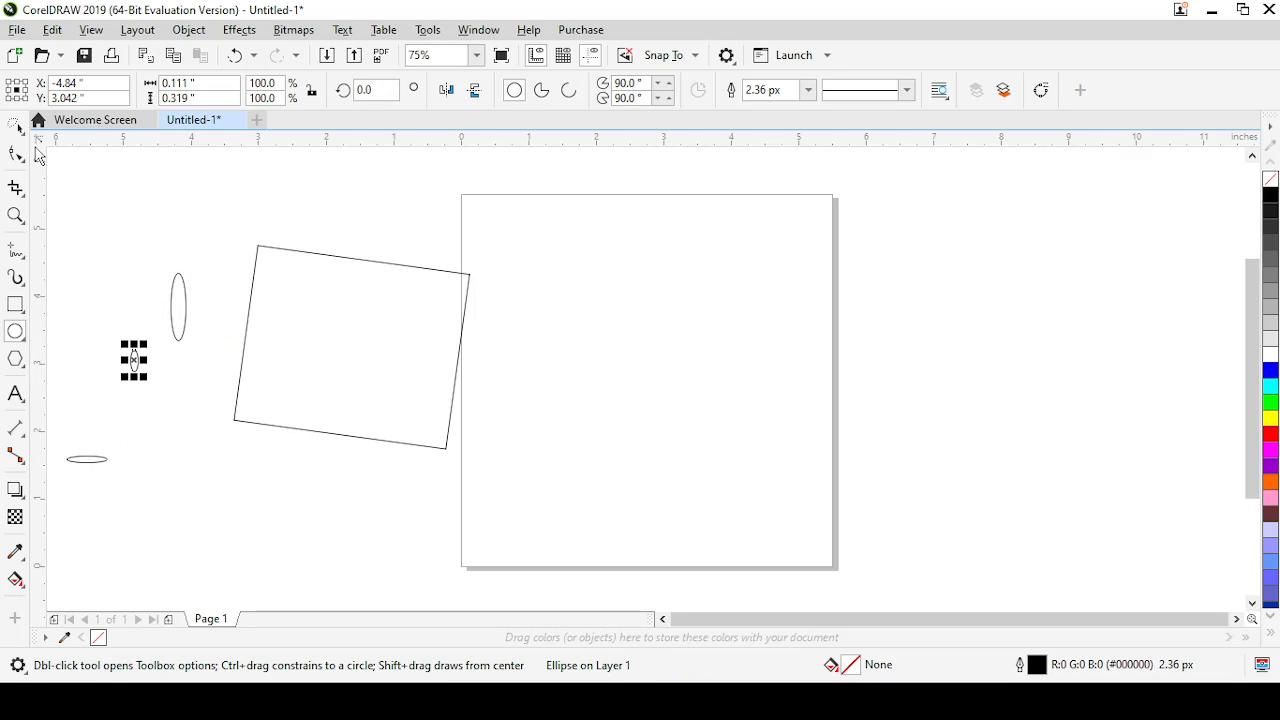
# Lasso all three ellipses with the Freehand Pick tool and move them up and to the left, away from the rectangle
pyautogui.click(15, 125)
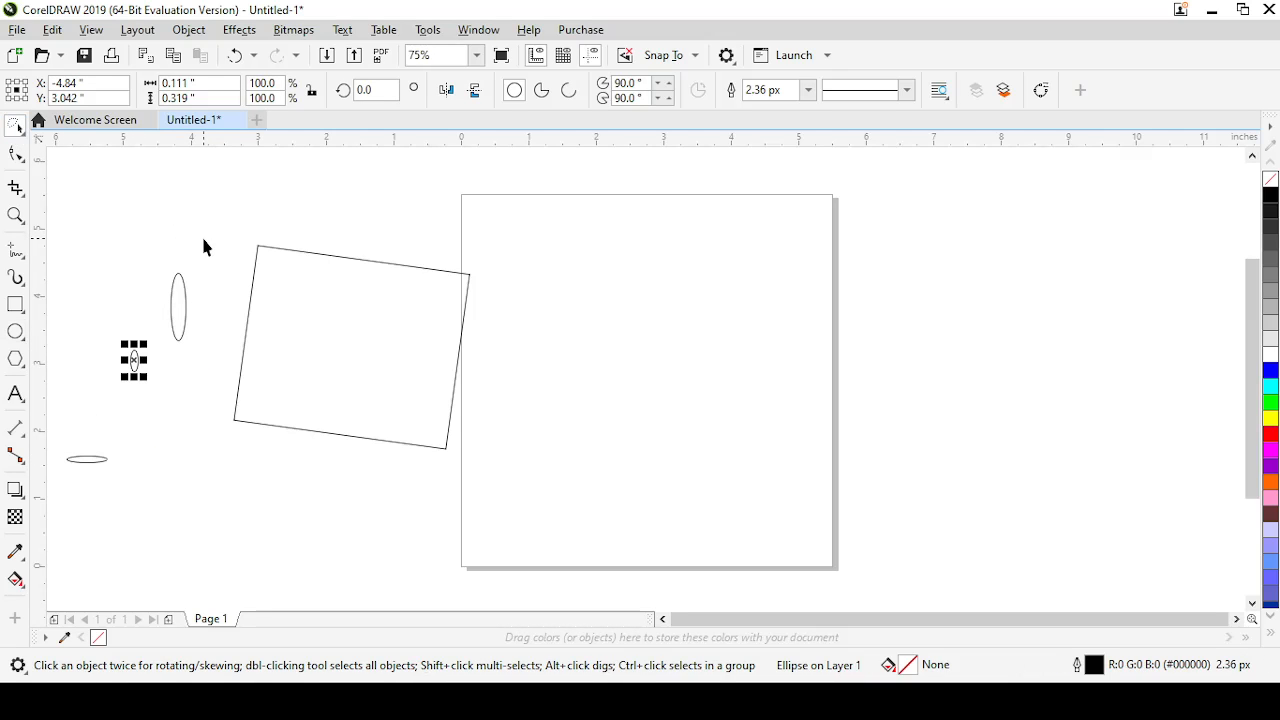
pyautogui.moveTo(203, 240)
pyautogui.mouseDown()
pyautogui.moveTo(110, 285)
pyautogui.moveTo(52, 345)
pyautogui.moveTo(50, 373)
pyautogui.moveTo(100, 463)
pyautogui.moveTo(217, 517)
pyautogui.moveTo(301, 521)
pyautogui.mouseUp()
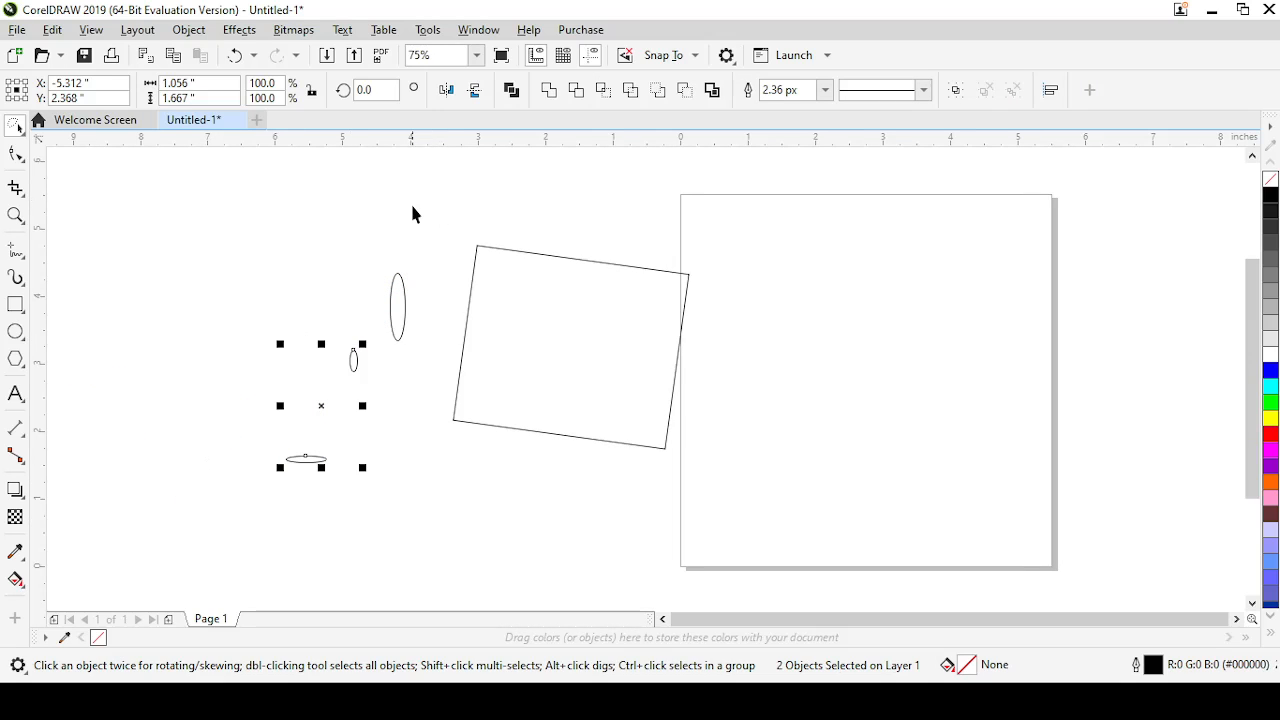
pyautogui.moveTo(412, 206)
pyautogui.mouseDown()
pyautogui.moveTo(323, 217)
pyautogui.moveTo(234, 578)
pyautogui.moveTo(491, 474)
pyautogui.moveTo(364, 214)
pyautogui.mouseUp()
pyautogui.scroll(1, 364, 214)
pyautogui.moveTo(346, 403)
pyautogui.mouseDown()
pyautogui.moveTo(491, 363)
pyautogui.moveTo(265, 341)
pyautogui.mouseUp()
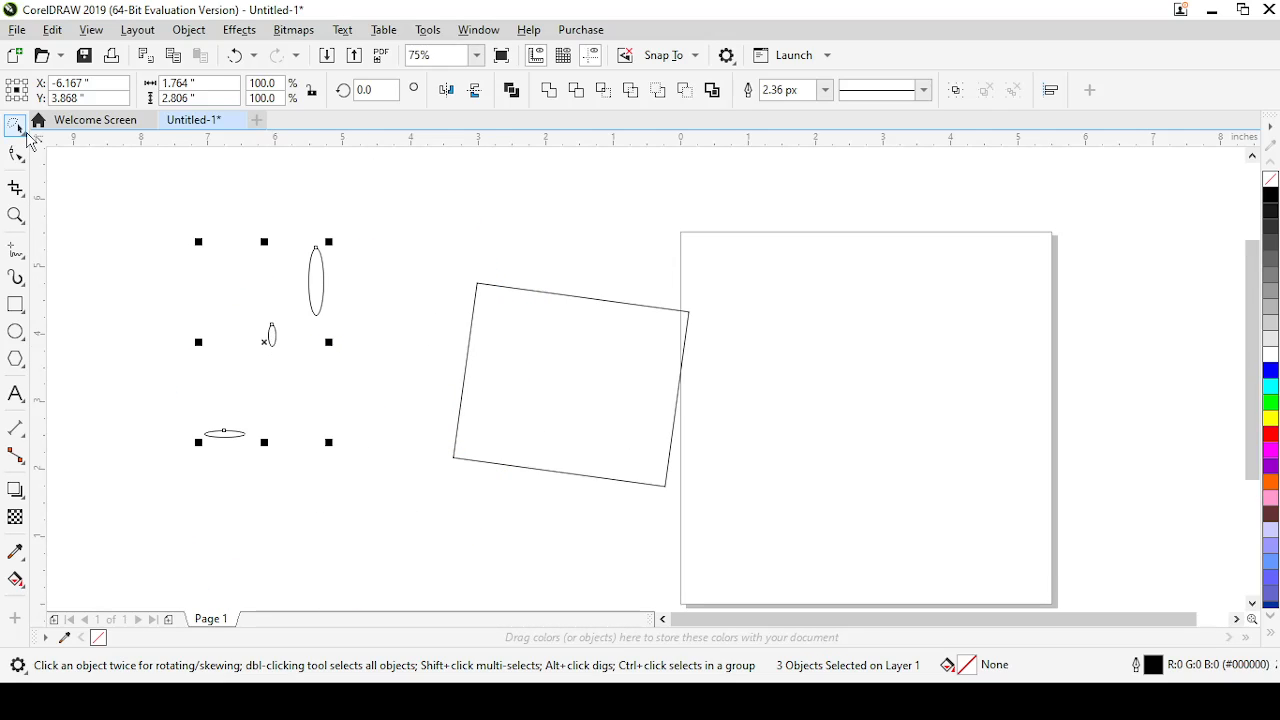
# Scale the three ellipses together with the Free Transform tool to about 0.6 by 2.41 inches overall
pyautogui.click(22, 130)
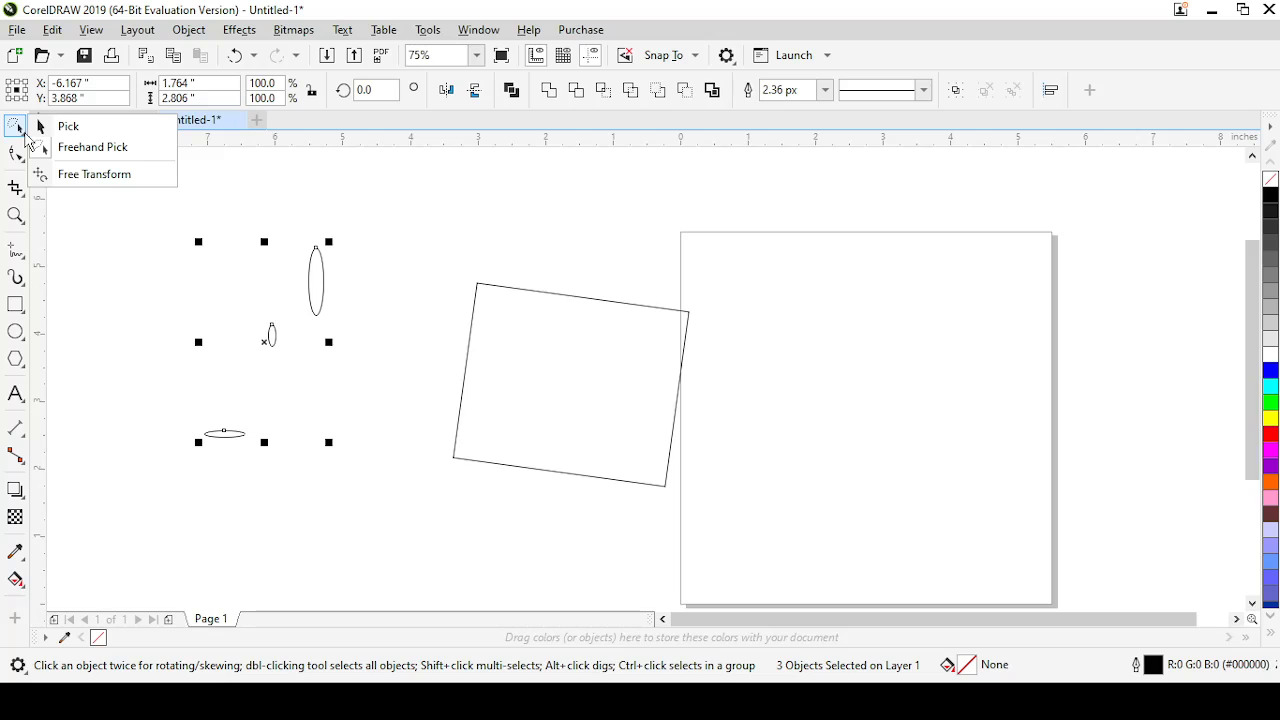
pyautogui.click(68, 175)
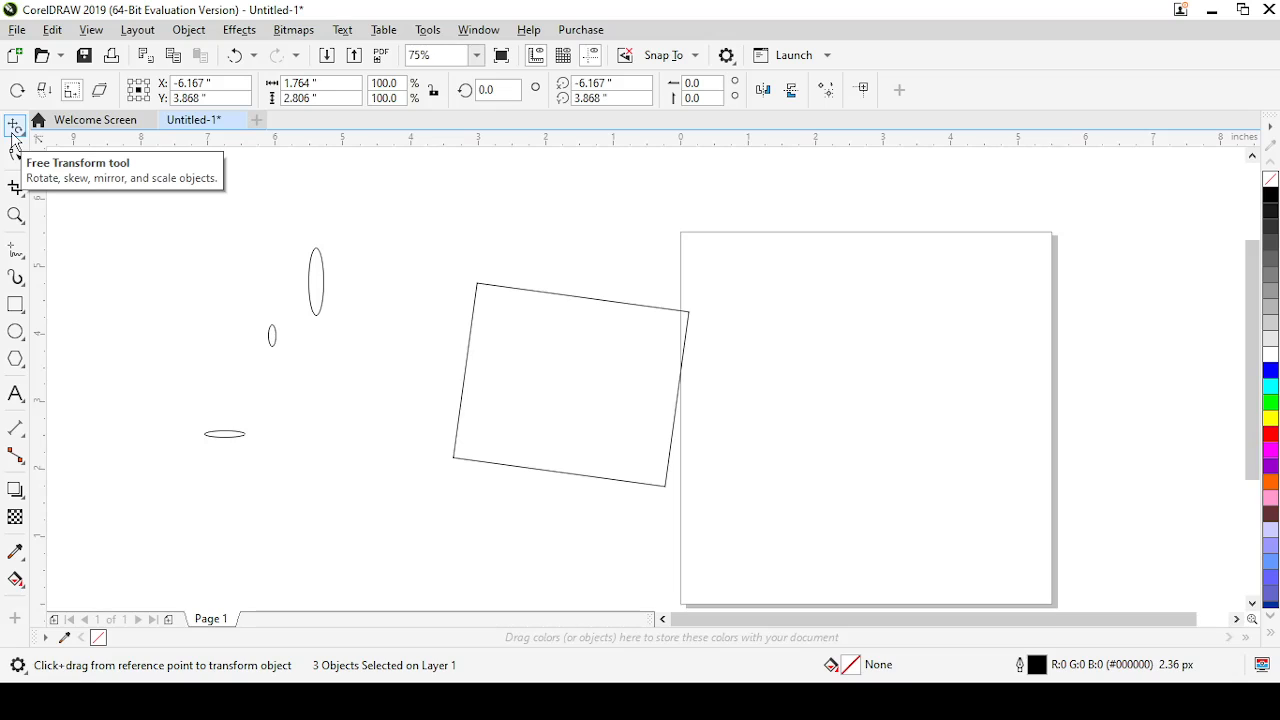
pyautogui.moveTo(494, 382); pyautogui.dragTo(443, 391)
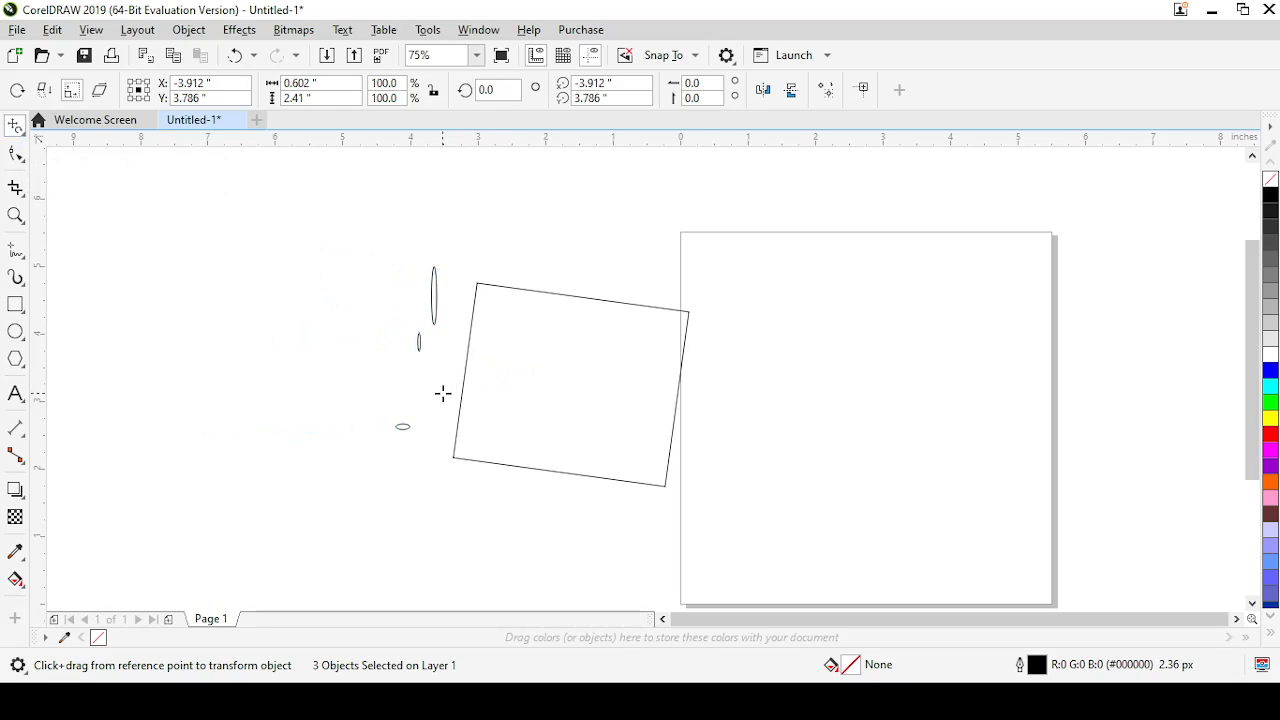
# Flatten the tilted rectangle with the Free Transform tool to about 3.42 by 0.39 inches
pyautogui.click(15, 127)
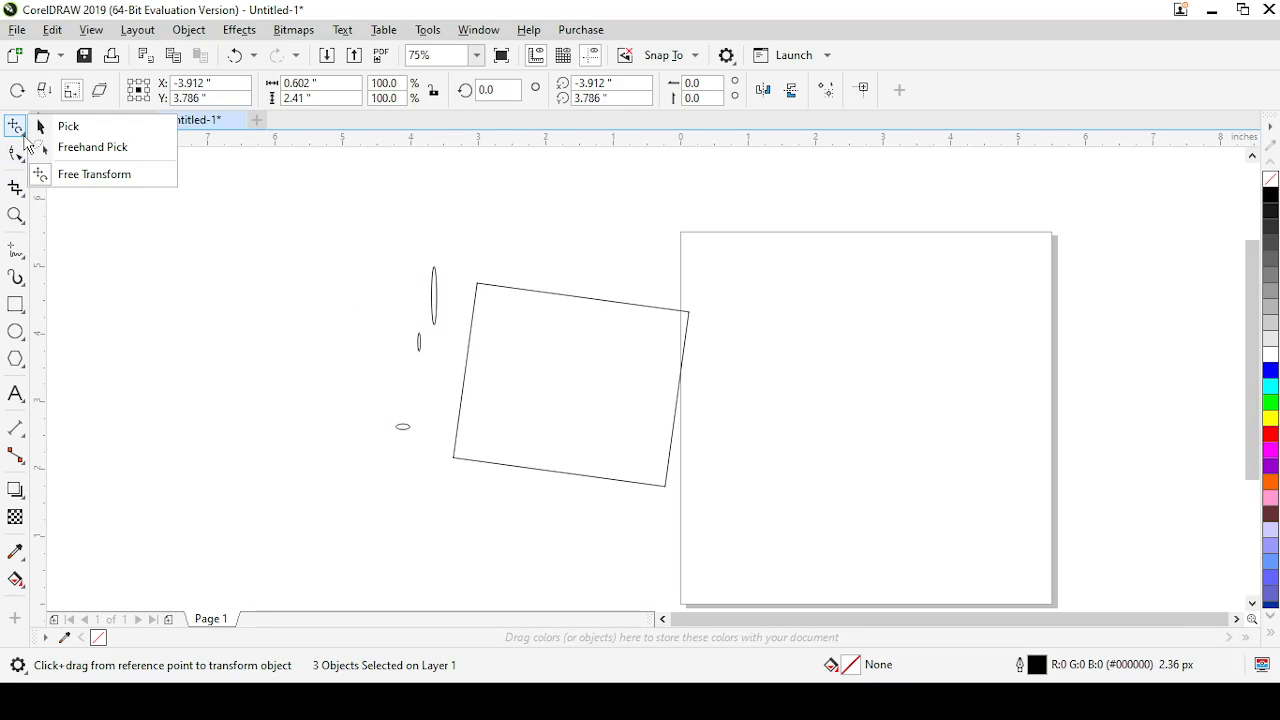
pyautogui.click(60, 127)
pyautogui.click(557, 360)
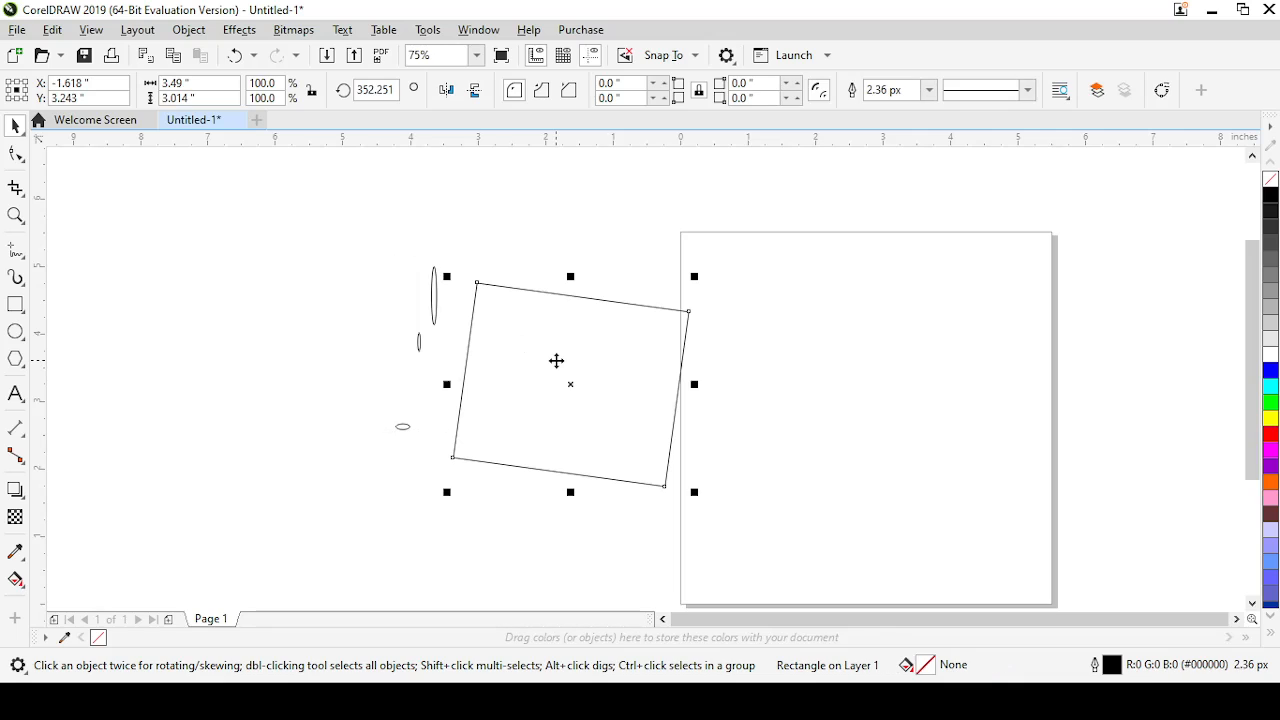
pyautogui.click(23, 136)
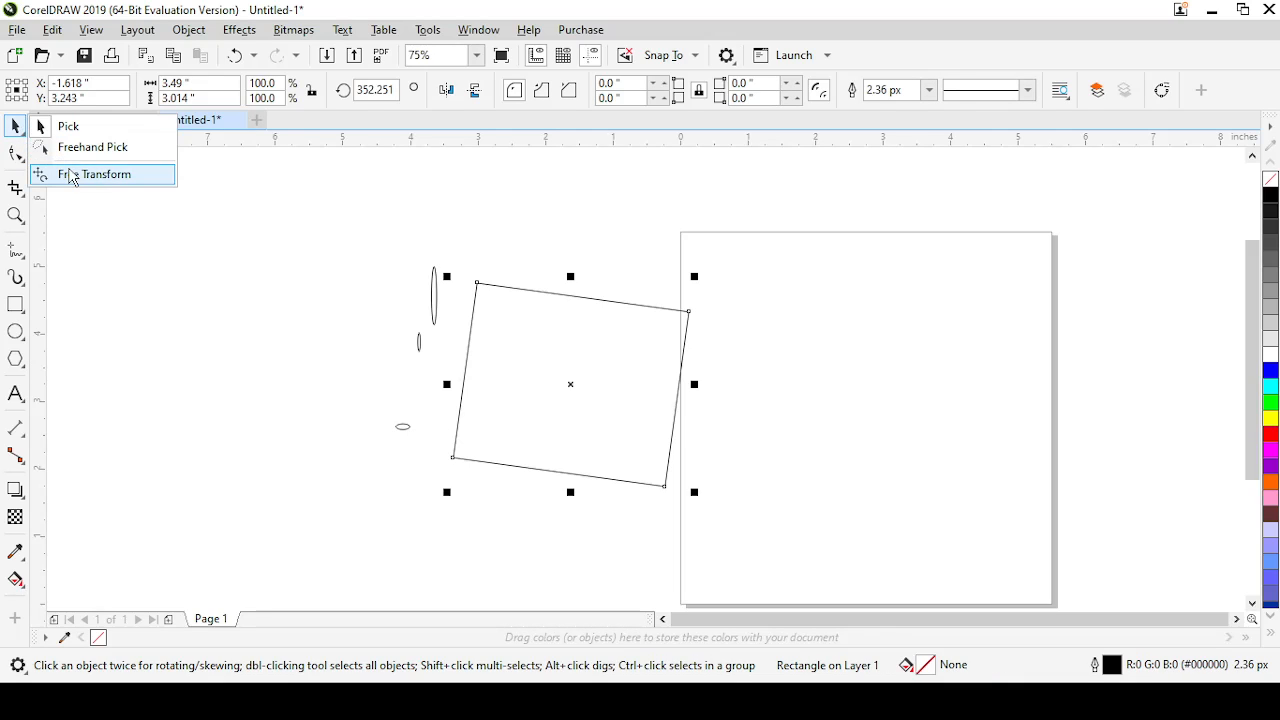
pyautogui.click(71, 174)
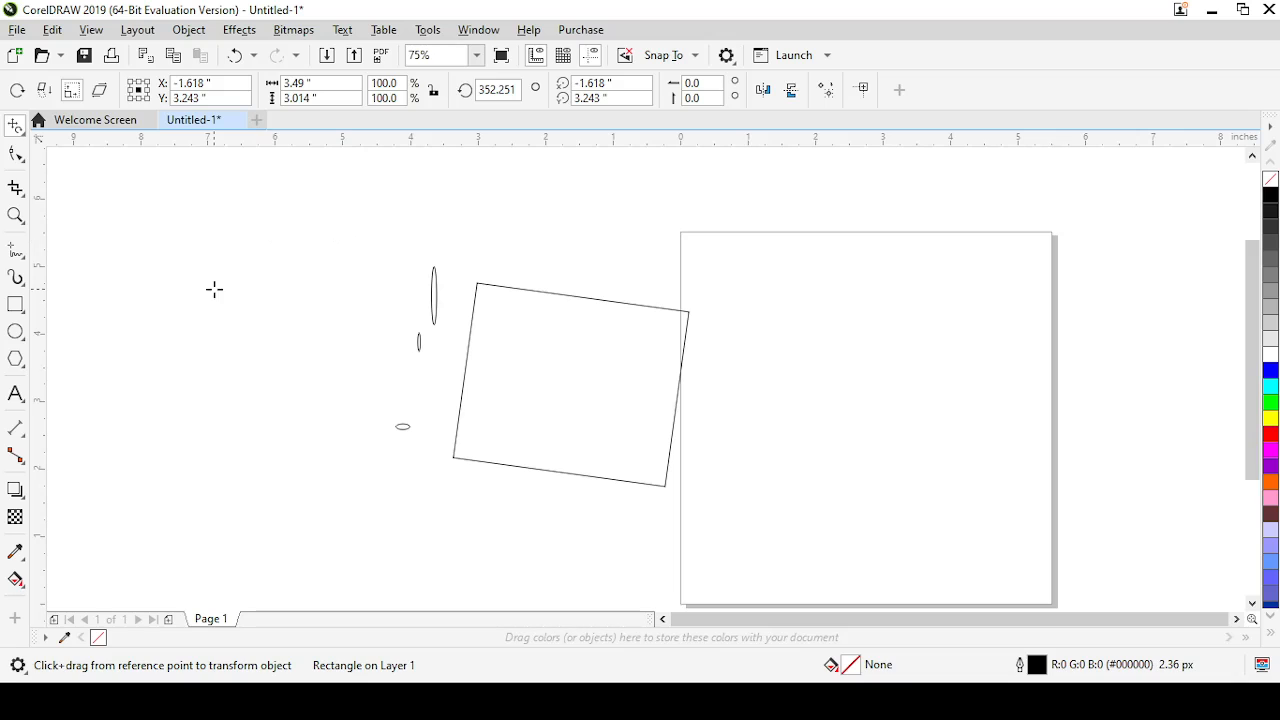
pyautogui.moveTo(561, 403); pyautogui.dragTo(560, 470)
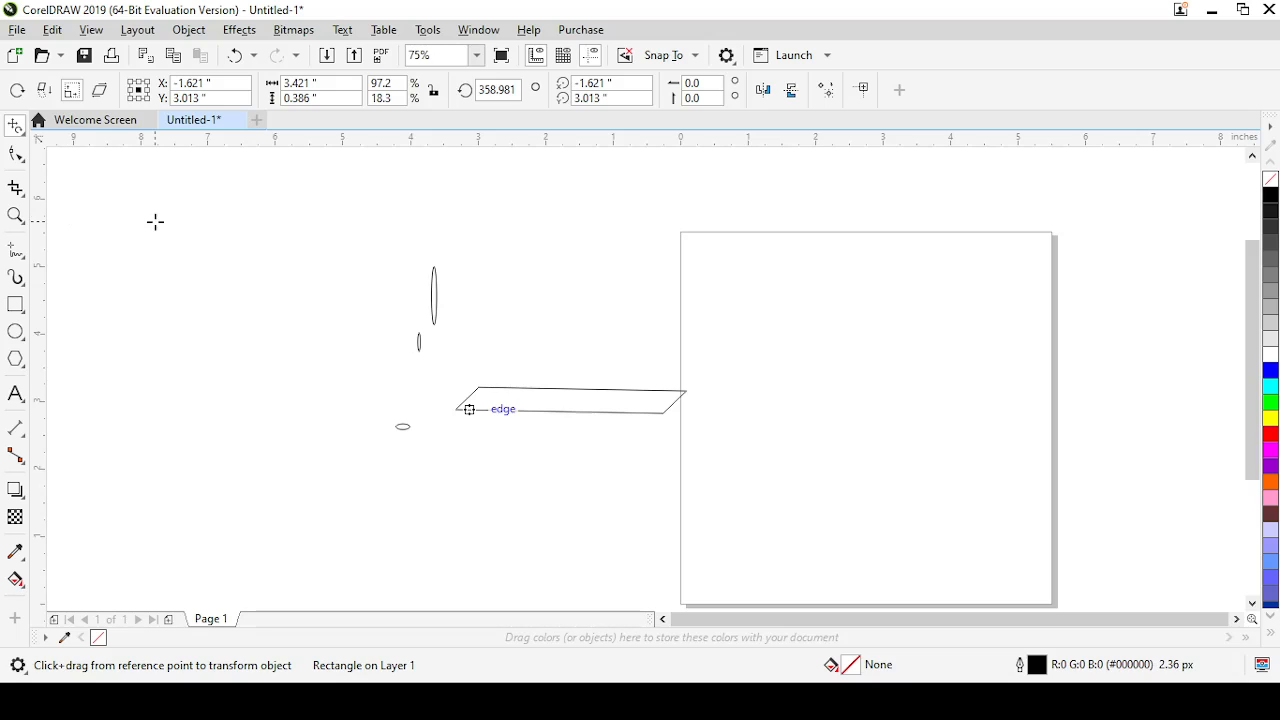
# Undo the free transforms, the three ellipses and the rectangle's rotation
pyautogui.hotkey('ctrl', 'z')
pyautogui.hotkey('ctrl', 'z')
pyautogui.hotkey('ctrl', 'z')
pyautogui.hotkey('ctrl', 'z')
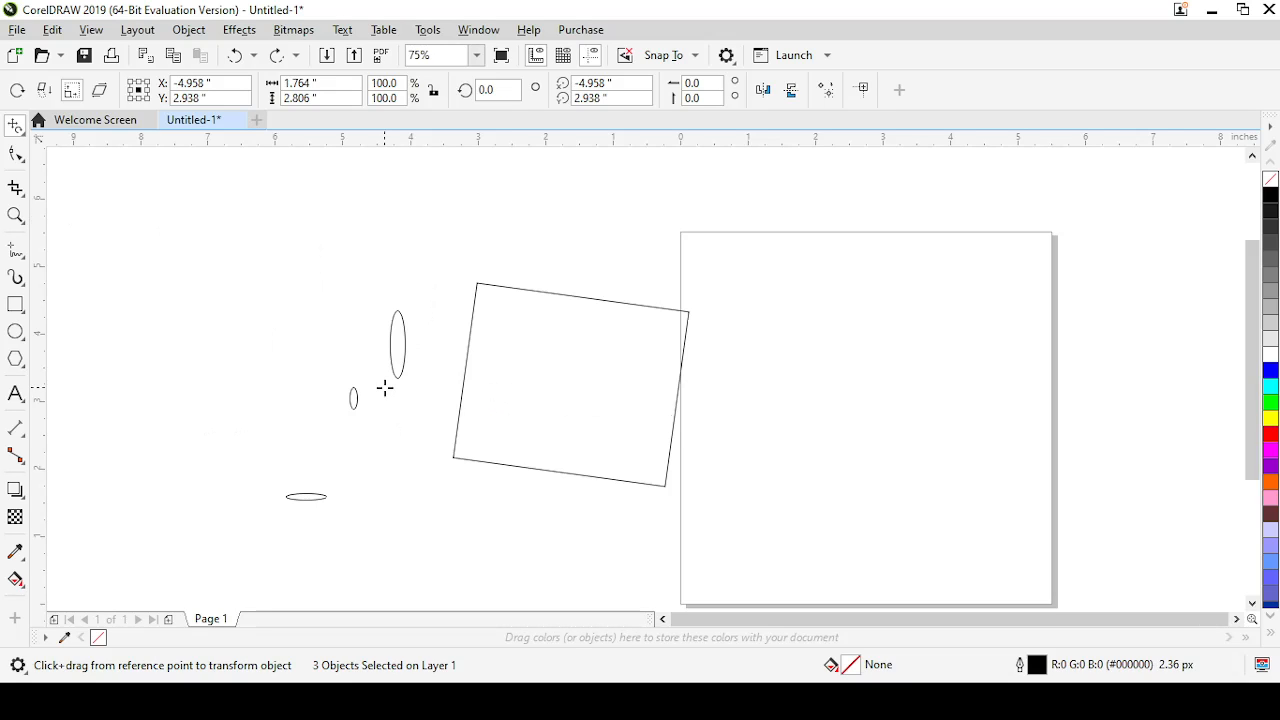
pyautogui.hotkey('ctrl', 'z')
pyautogui.hotkey('ctrl', 'z')
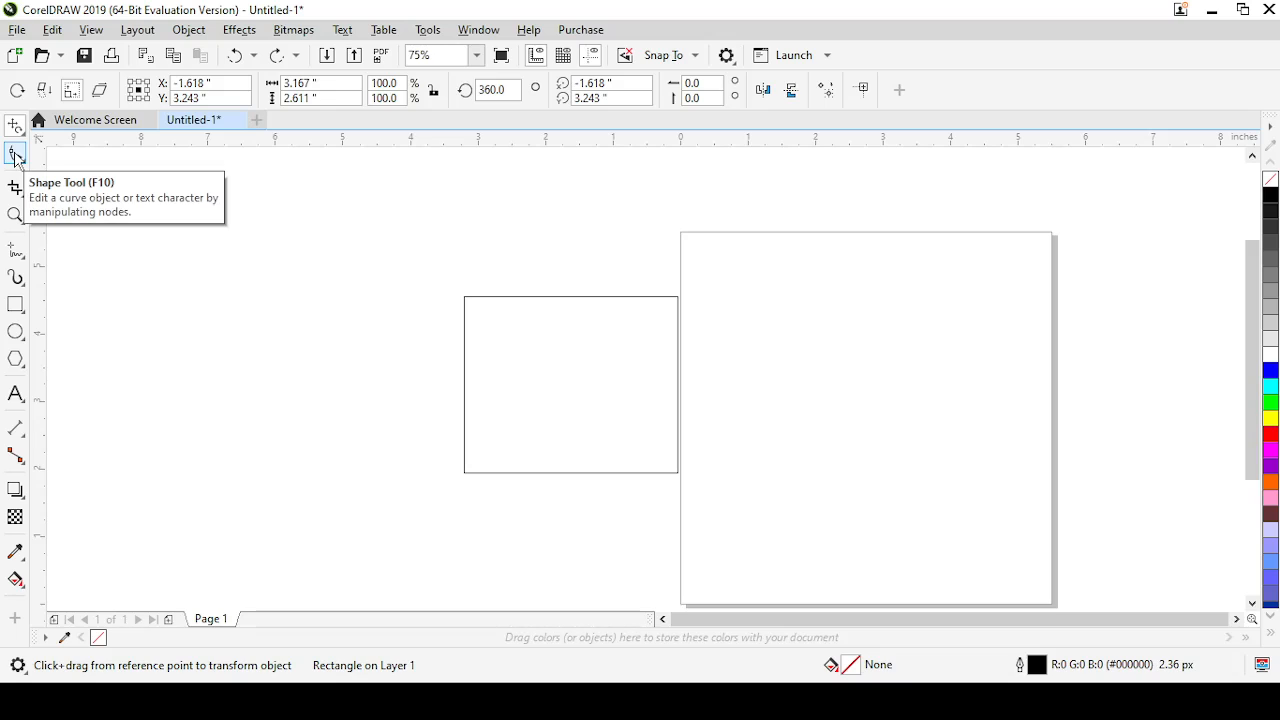
# Round the rectangle's corners to about 0.79 inch with the Shape tool and return them to square
pyautogui.click(25, 166)
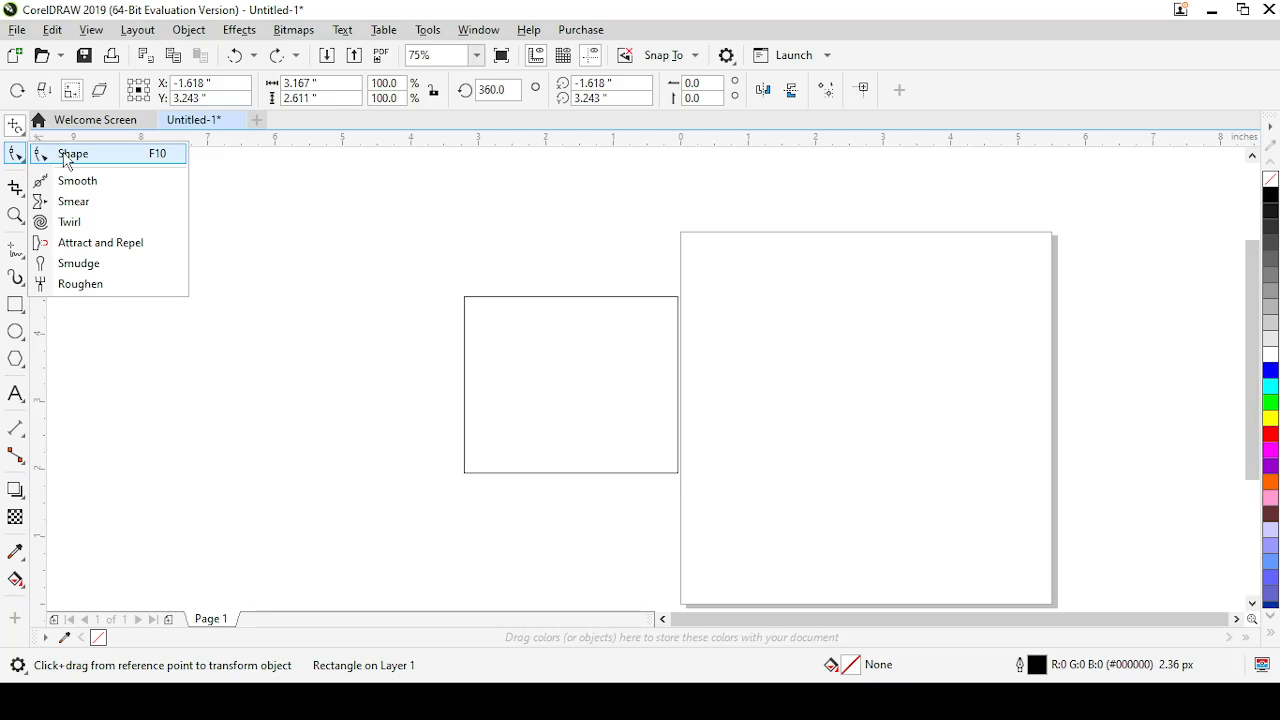
pyautogui.click(70, 155)
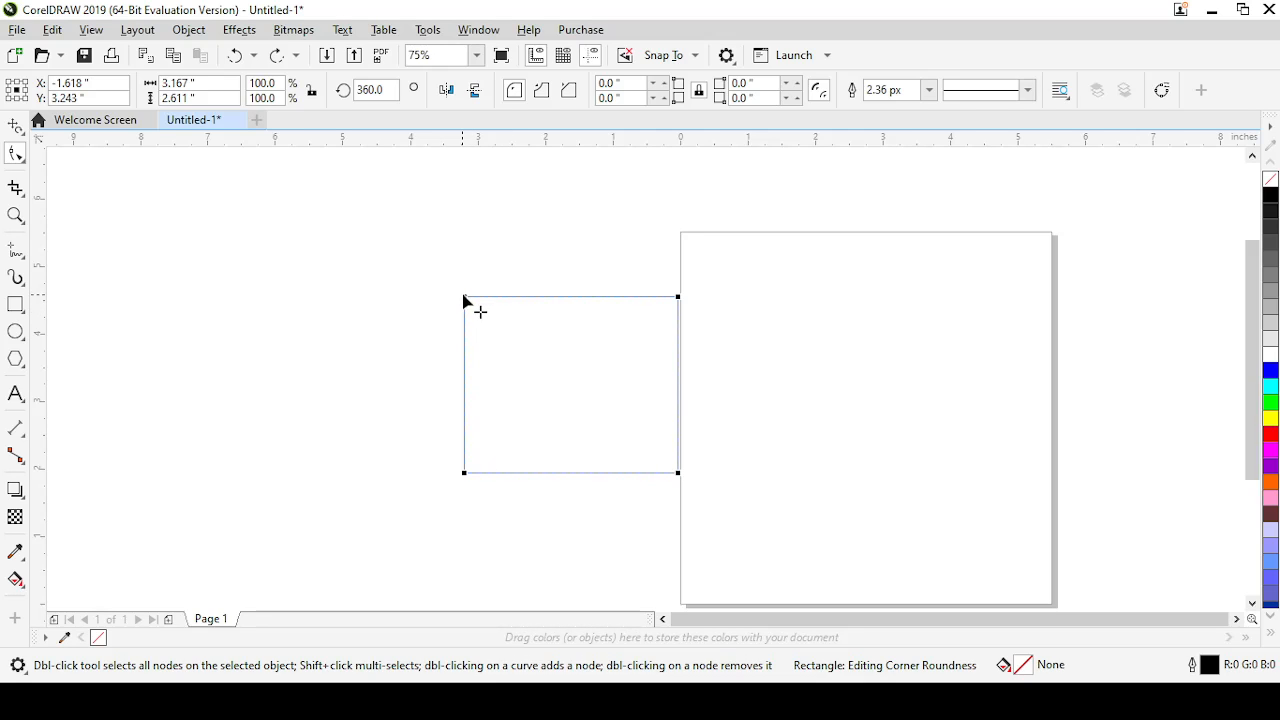
pyautogui.moveTo(465, 302); pyautogui.dragTo(466, 356)
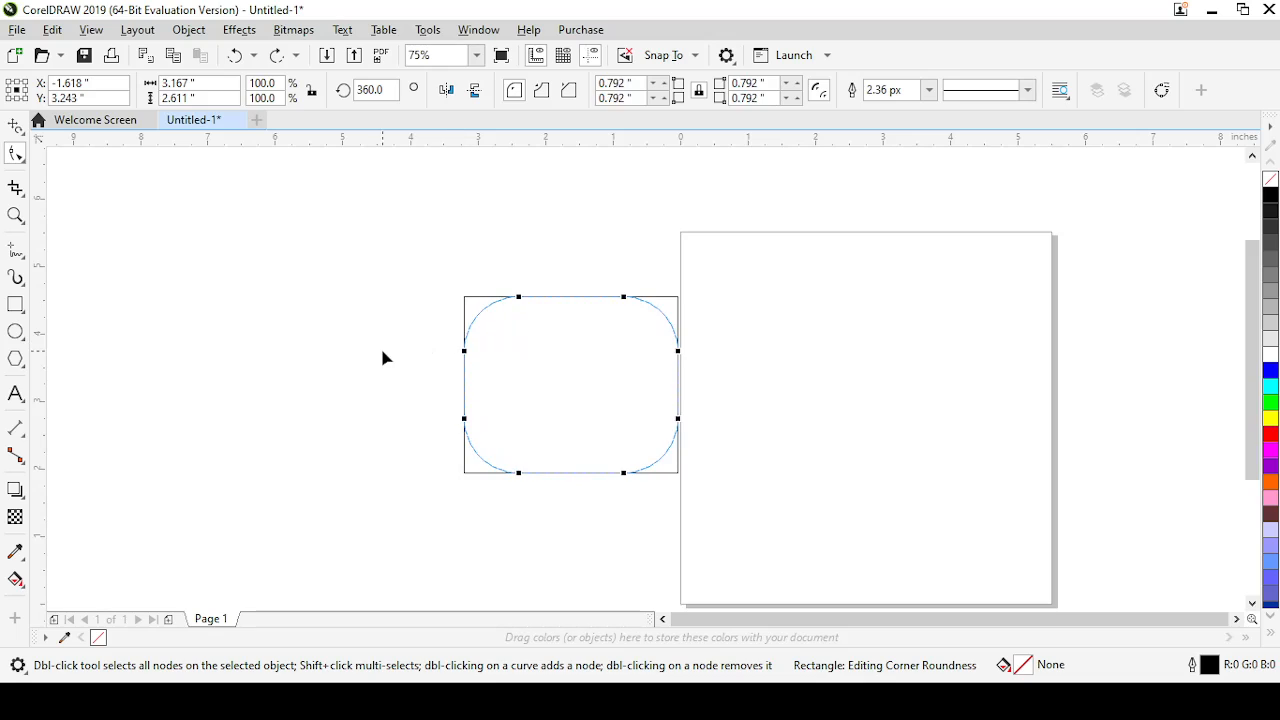
pyautogui.moveTo(383, 357); pyautogui.dragTo(410, 298)
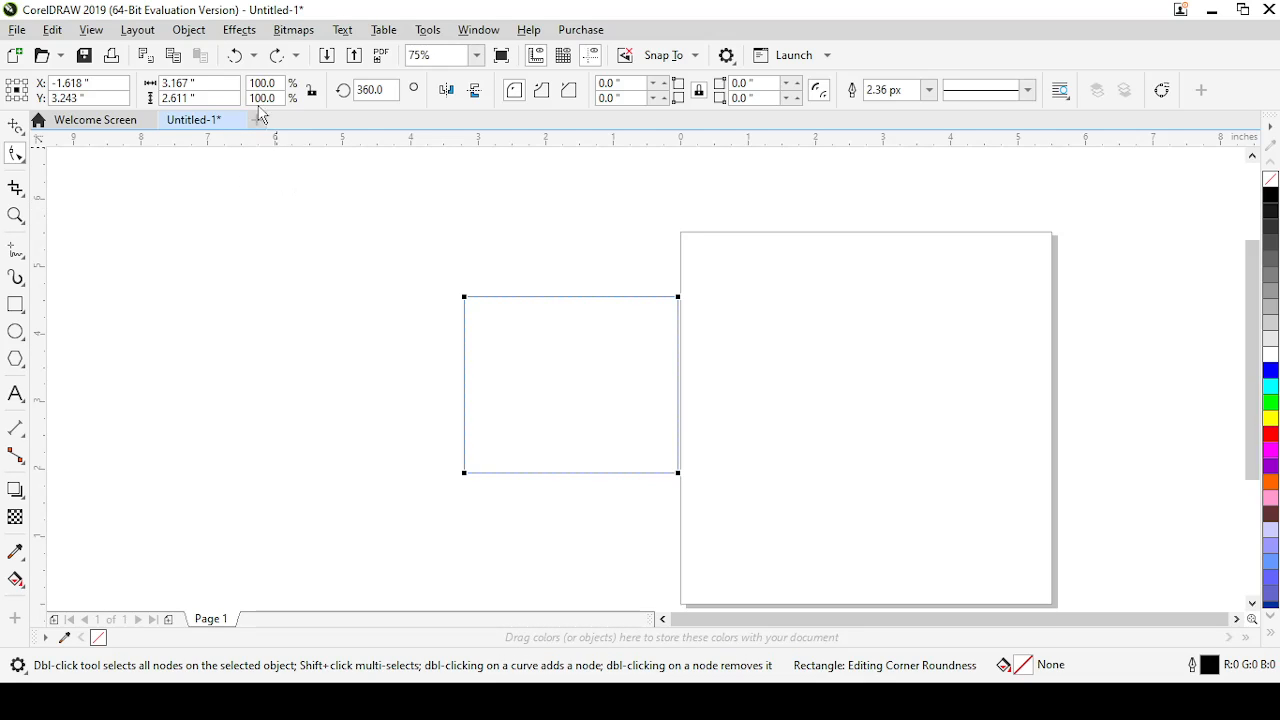
# Convert the rectangle to curves, pull its lower-right corner node slightly inward, and undo both changes
pyautogui.click(190, 30)
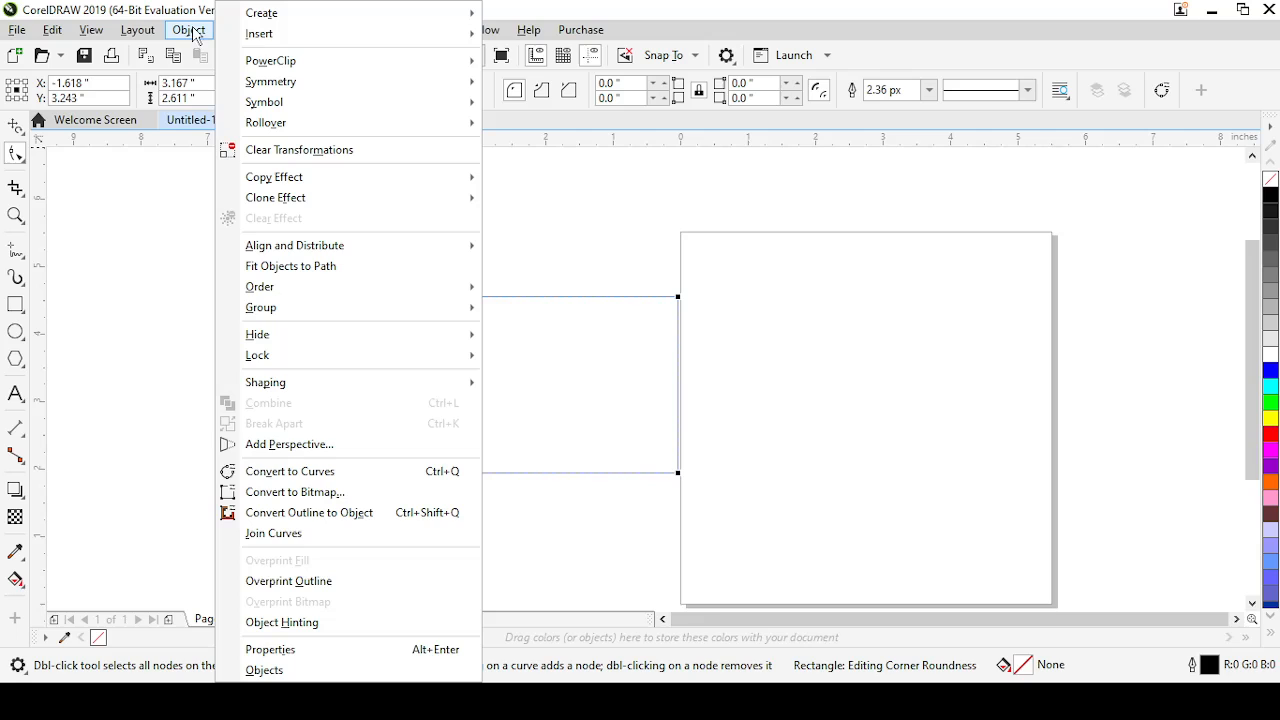
pyautogui.click(264, 473)
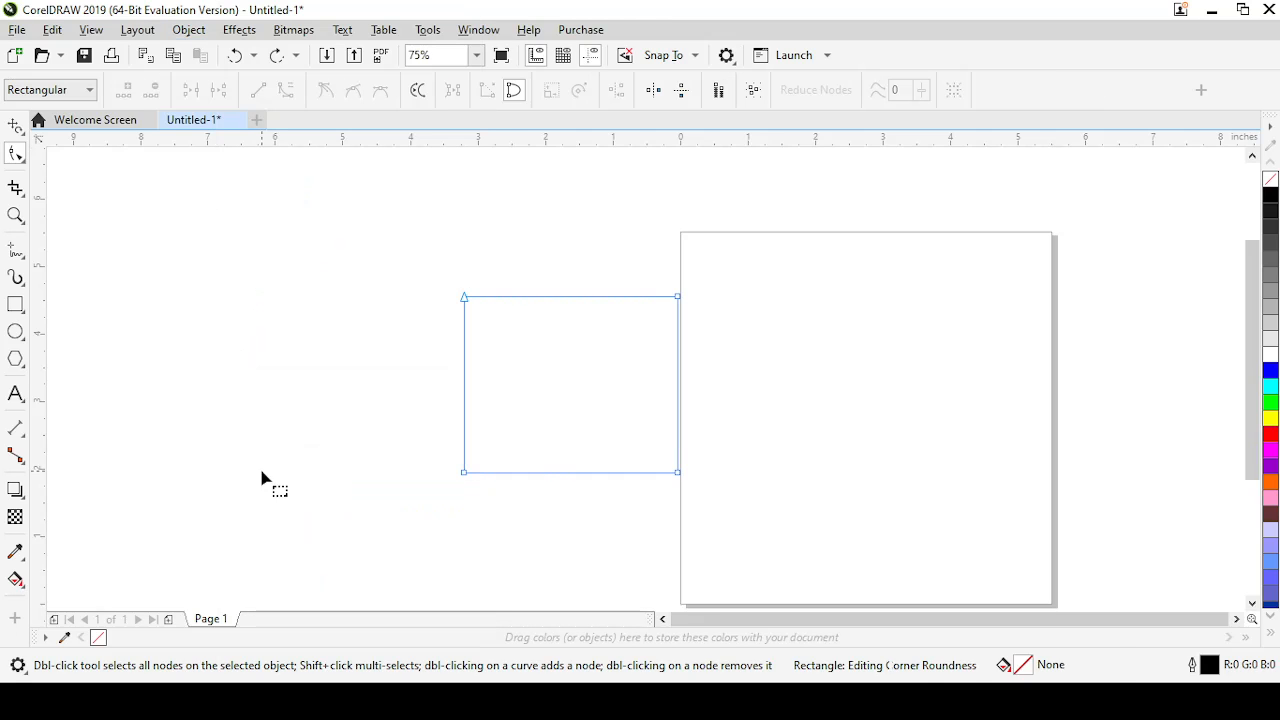
pyautogui.click(680, 298)
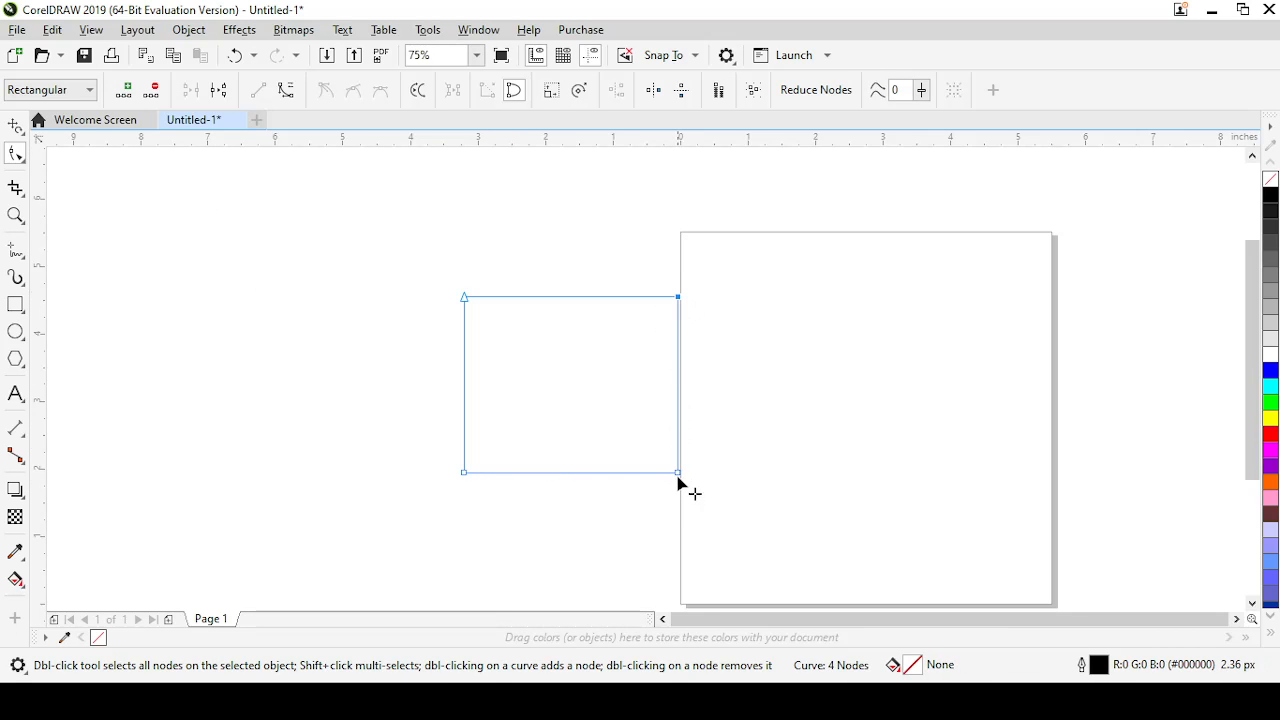
pyautogui.moveTo(678, 474)
pyautogui.mouseDown()
pyautogui.moveTo(560, 377)
pyautogui.moveTo(655, 482)
pyautogui.mouseUp()
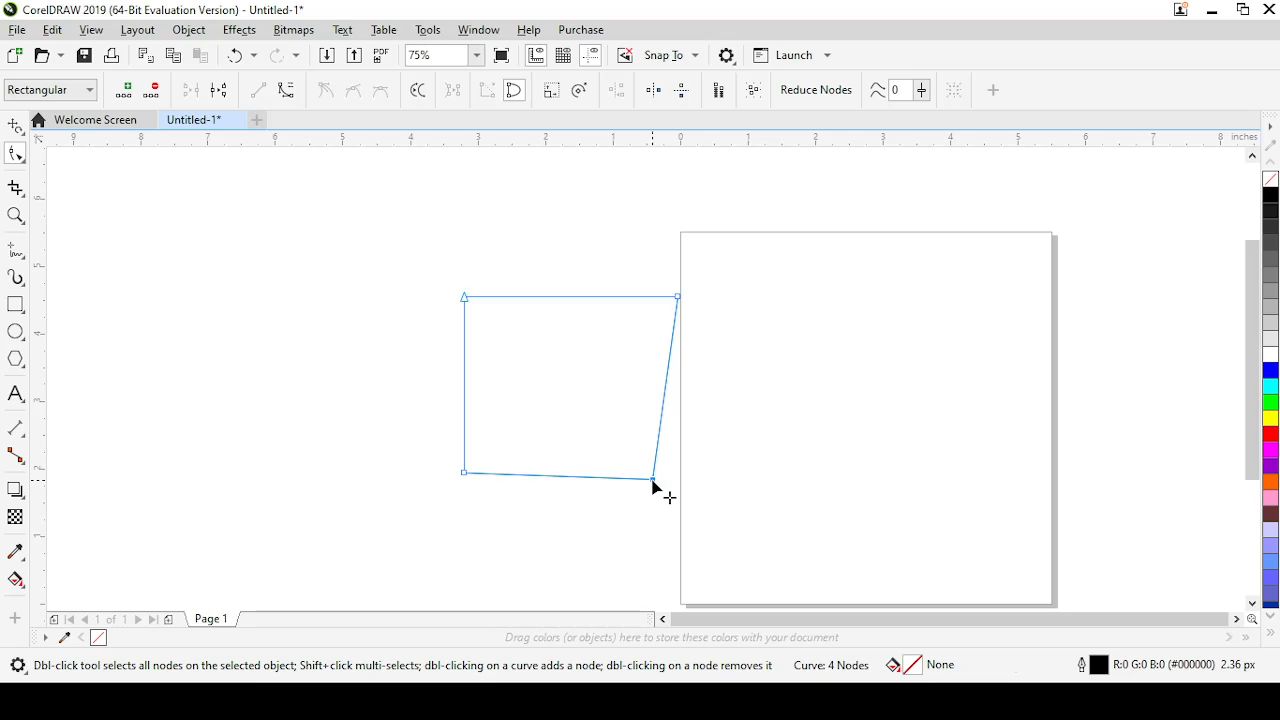
pyautogui.hotkey('ctrl', 'z')
pyautogui.hotkey('ctrl', 'z')
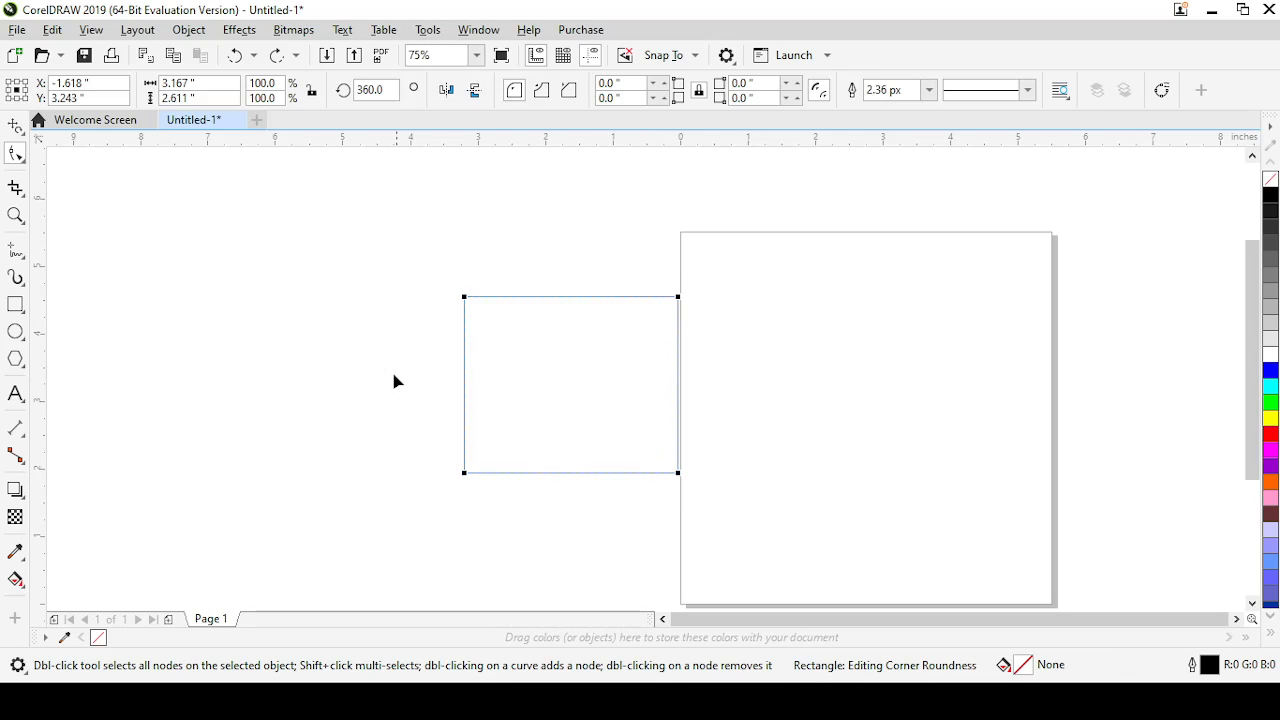
# Convert the rectangle to curves again, move its upper-right corner node inward, and undo the move and the conversion
pyautogui.rightClick(575, 390)
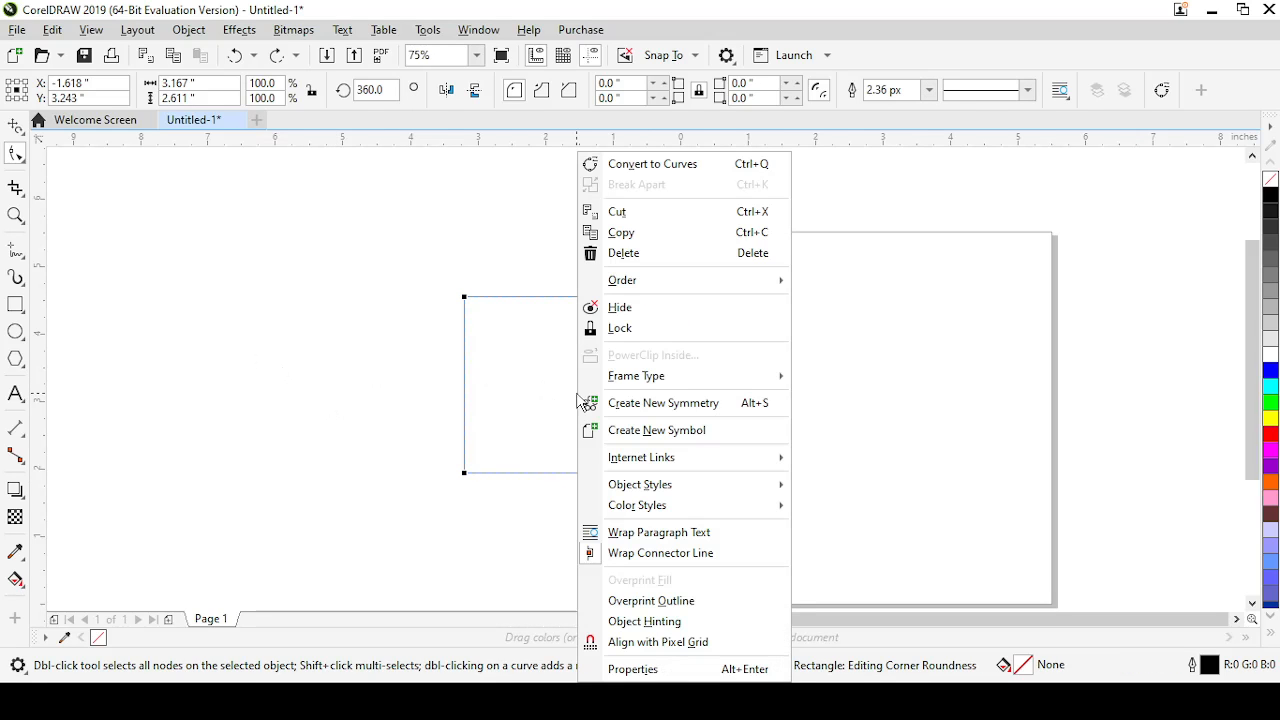
pyautogui.click(659, 165)
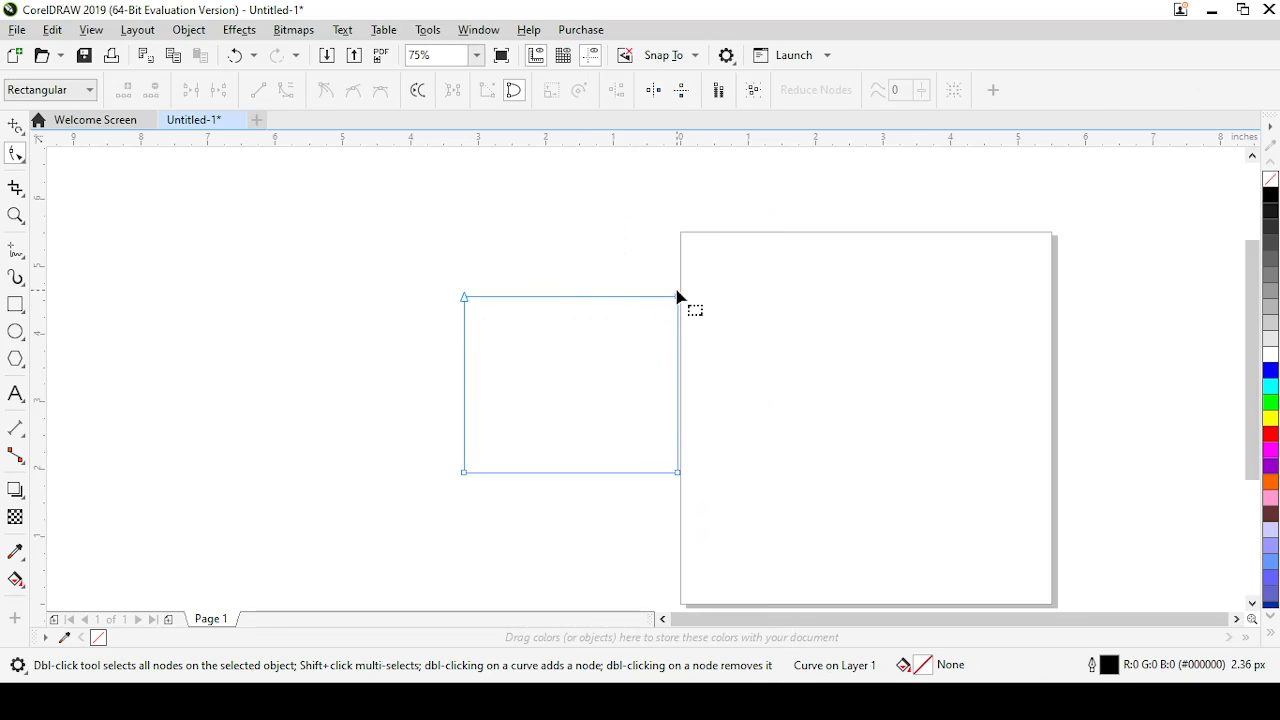
pyautogui.moveTo(677, 296); pyautogui.dragTo(604, 341)
pyautogui.hotkey('ctrl', 'z')
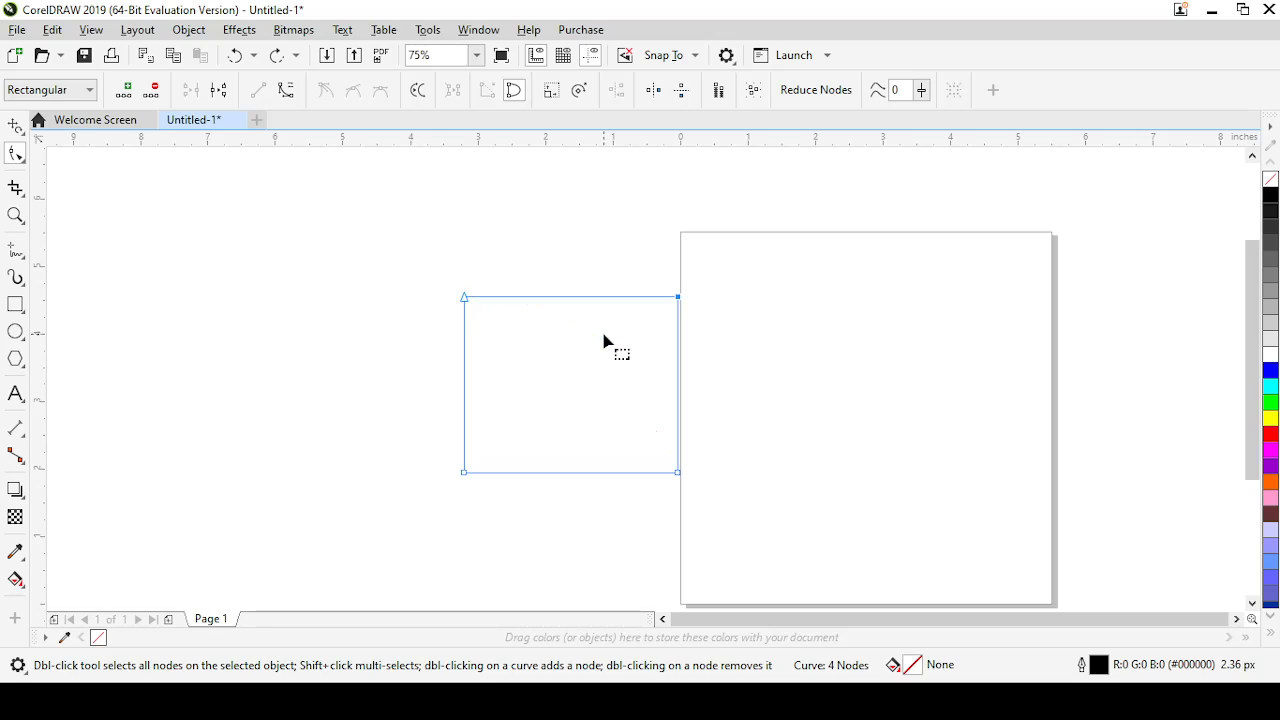
pyautogui.hotkey('ctrl', 'z')
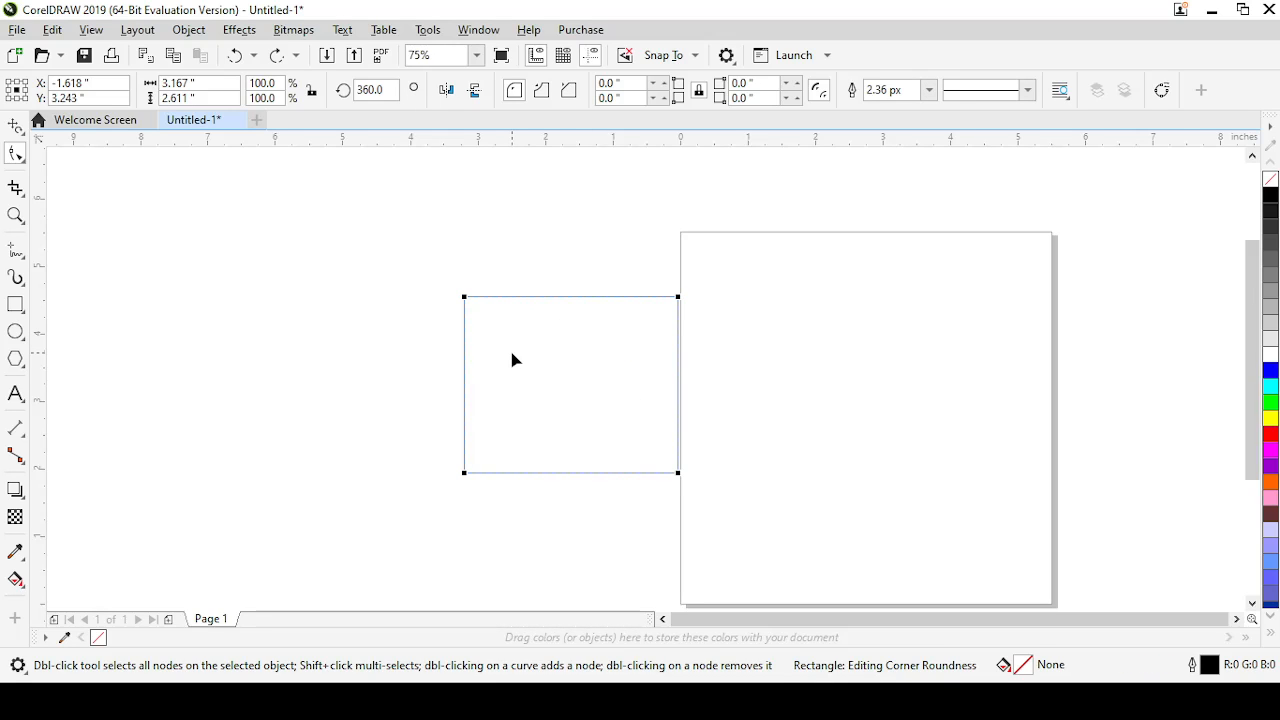
# Convert the rectangle to curves and make it a right triangle by moving both right-hand nodes inward and deleting the upper one
pyautogui.hotkey('ctrl', 'q')
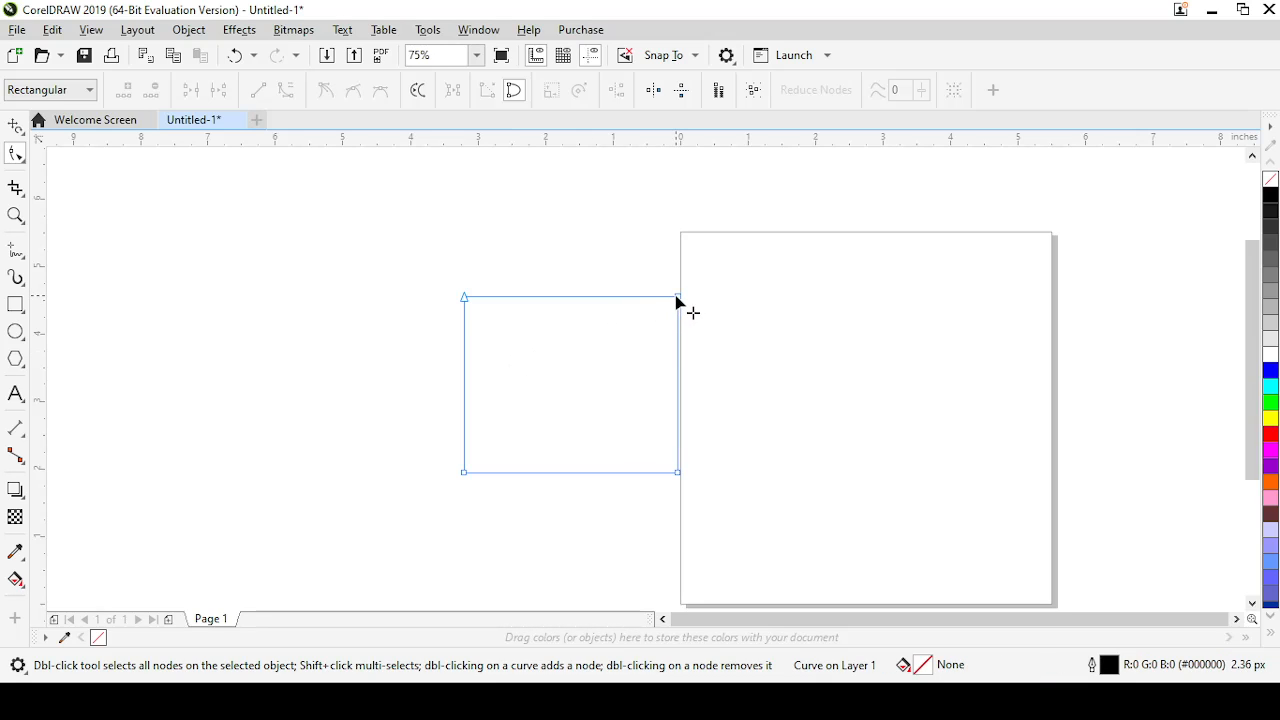
pyautogui.moveTo(678, 297); pyautogui.dragTo(537, 401)
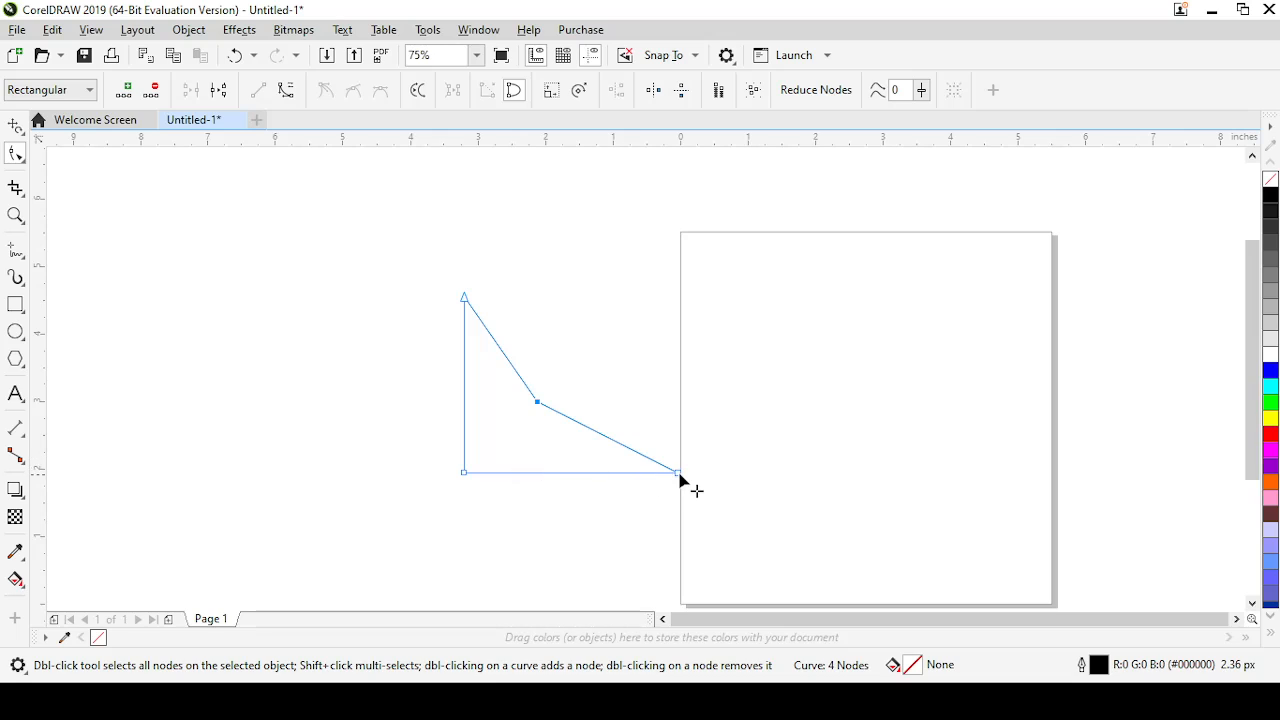
pyautogui.moveTo(678, 472); pyautogui.dragTo(571, 472)
pyautogui.doubleClick(537, 402)
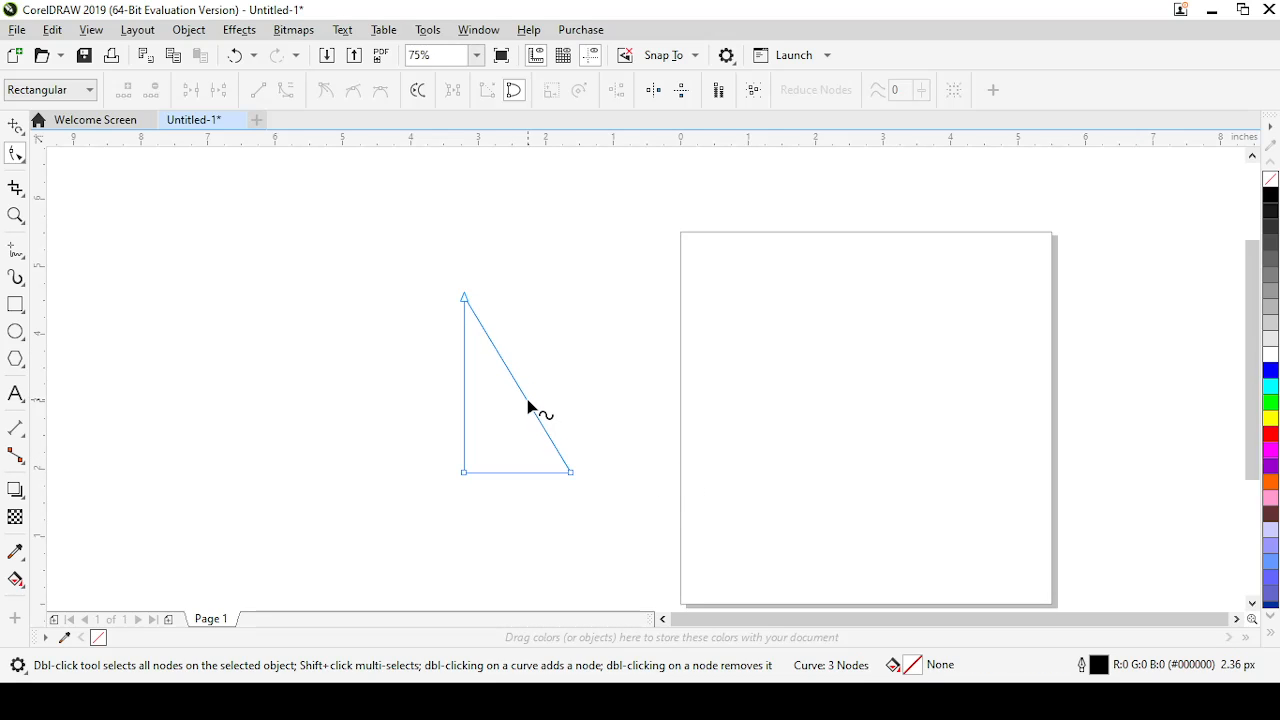
# Add three nodes along the triangle's sloping side and one node on its vertical side
pyautogui.doubleClick(528, 407)
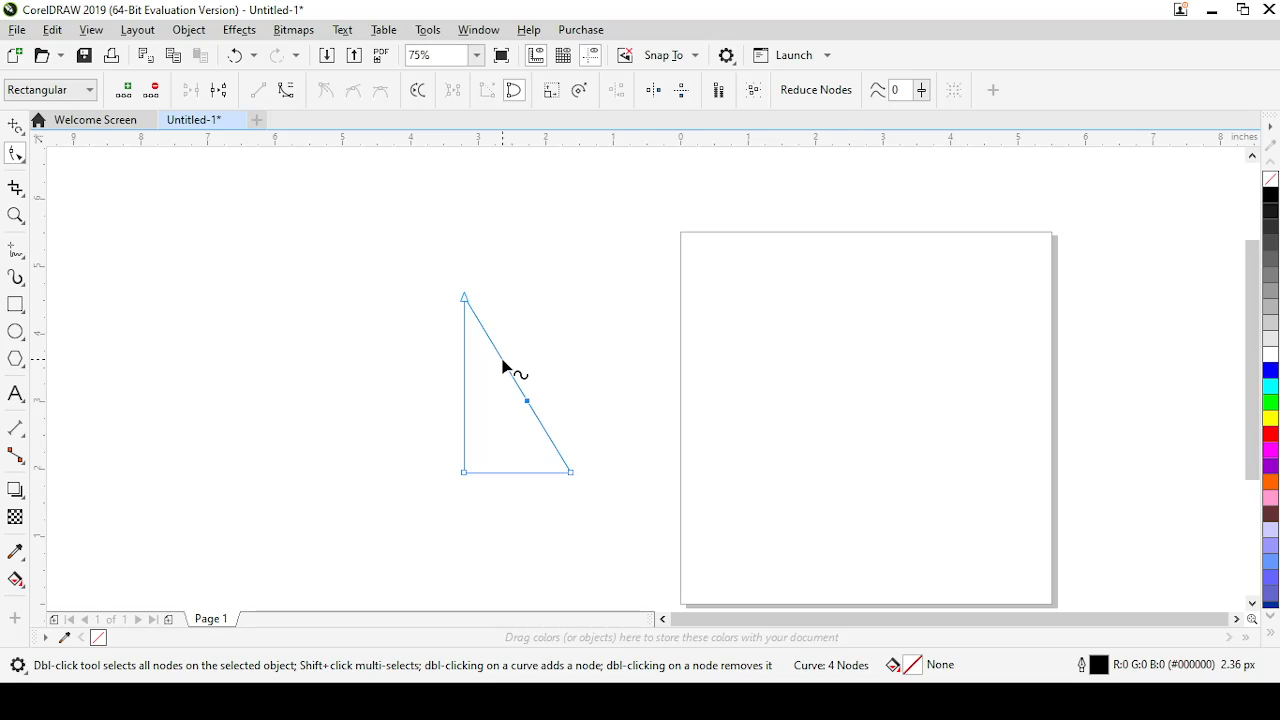
pyautogui.doubleClick(502, 358)
pyautogui.click(481, 326)
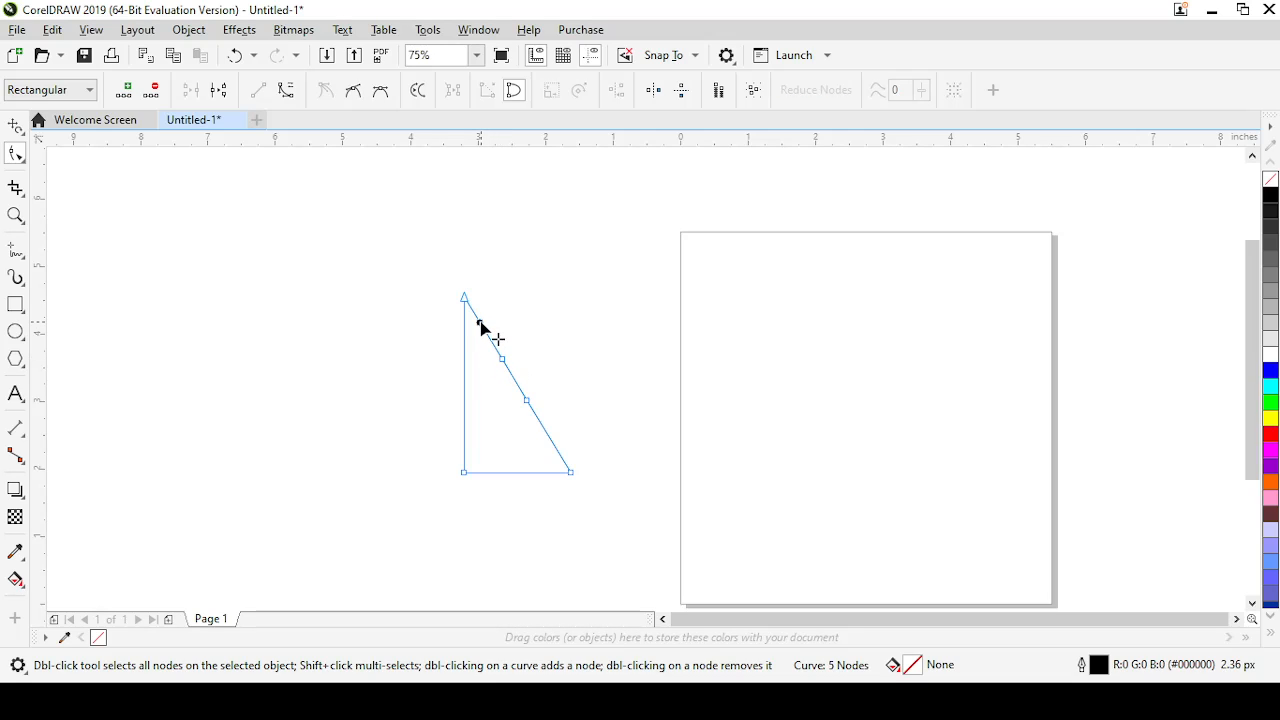
pyautogui.doubleClick(481, 326)
pyautogui.doubleClick(464, 387)
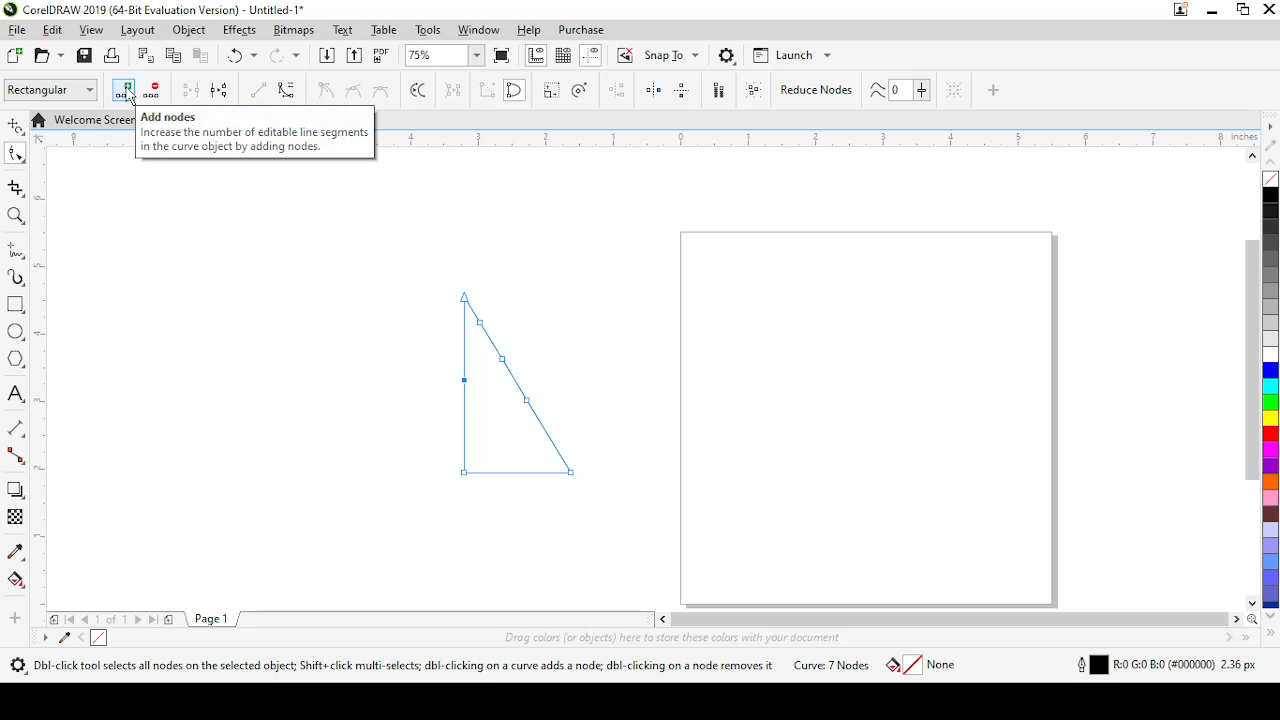
# Add a second node on the triangle's vertical side, then delete both nodes there and the lowest node added on the slope
pyautogui.click(126, 92)
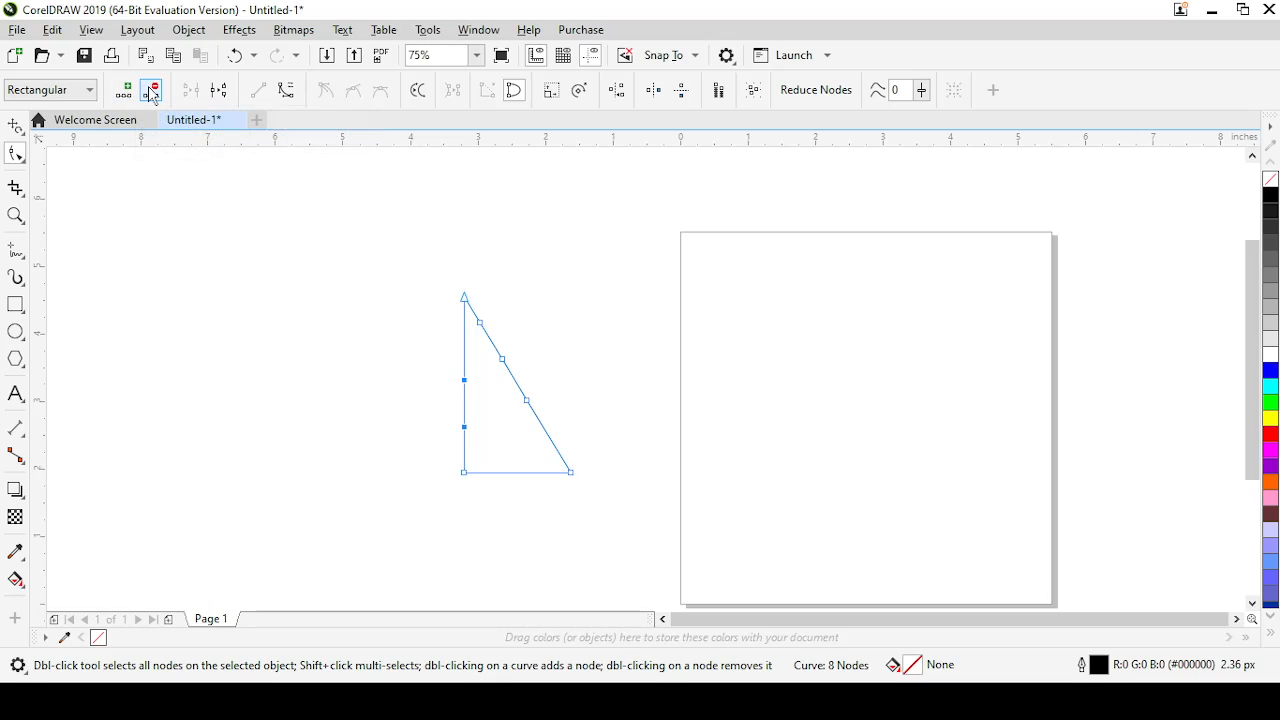
pyautogui.click(152, 92)
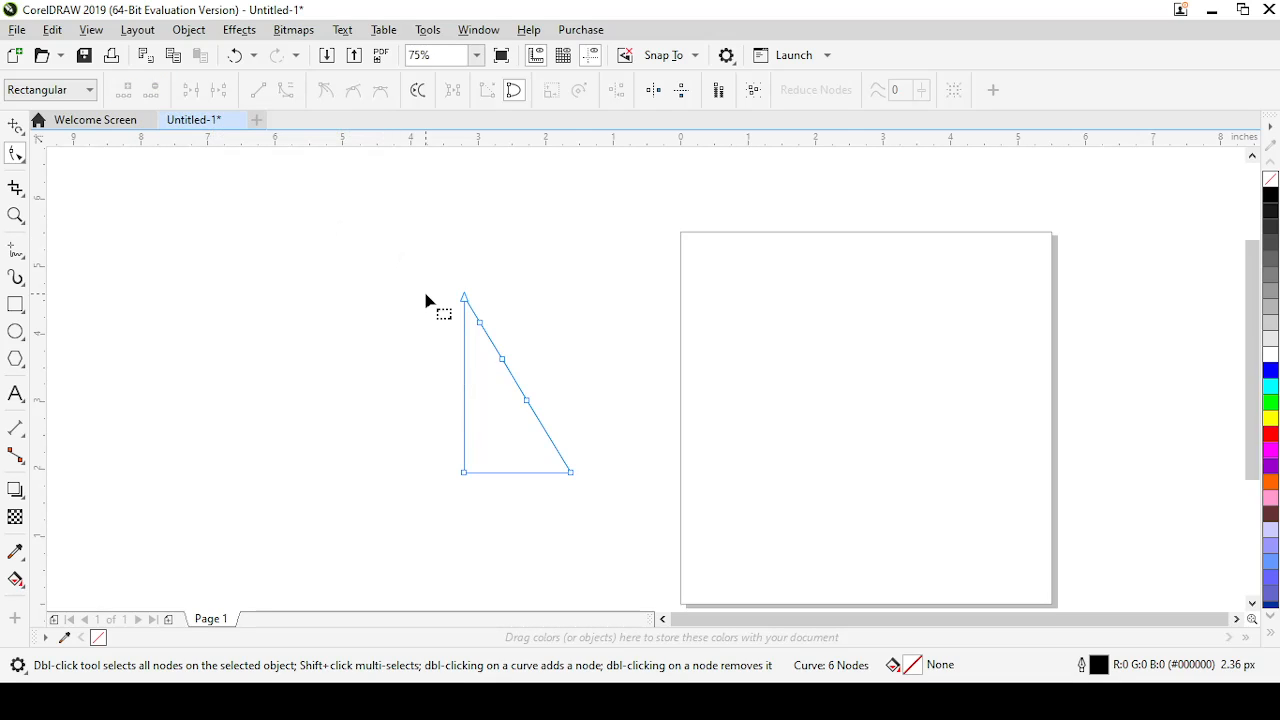
pyautogui.click(477, 323)
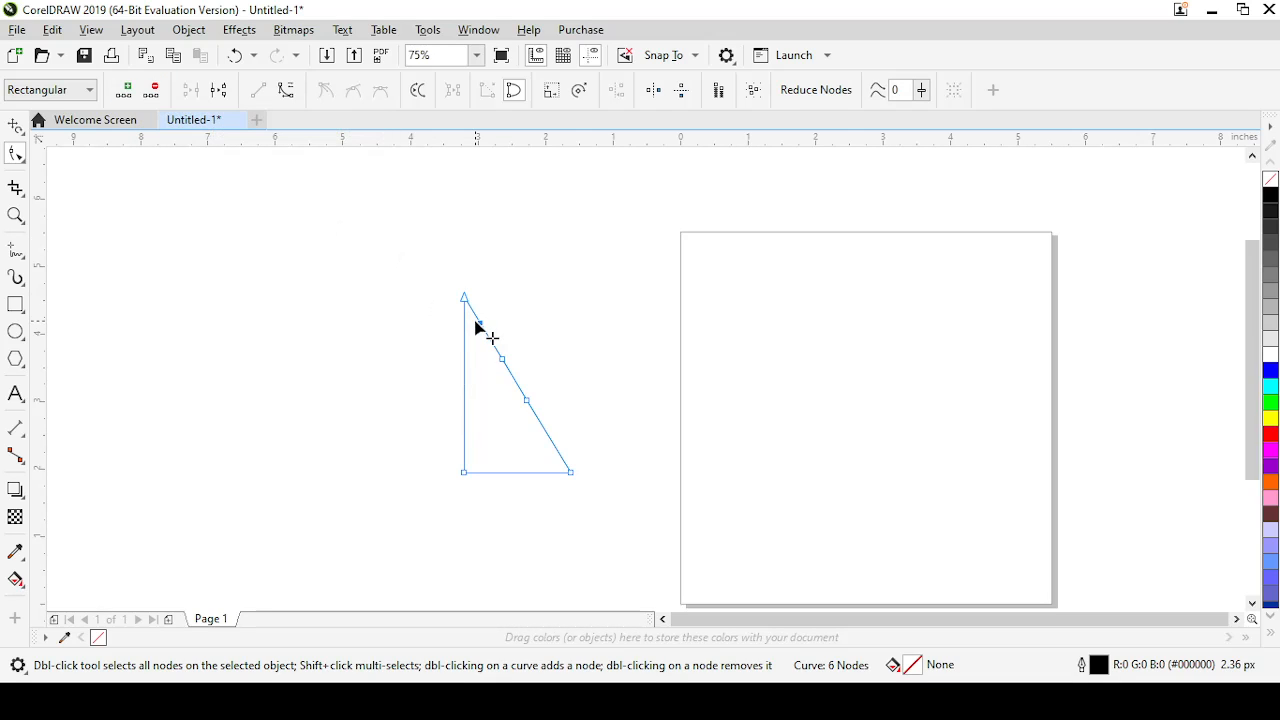
pyautogui.doubleClick(526, 404)
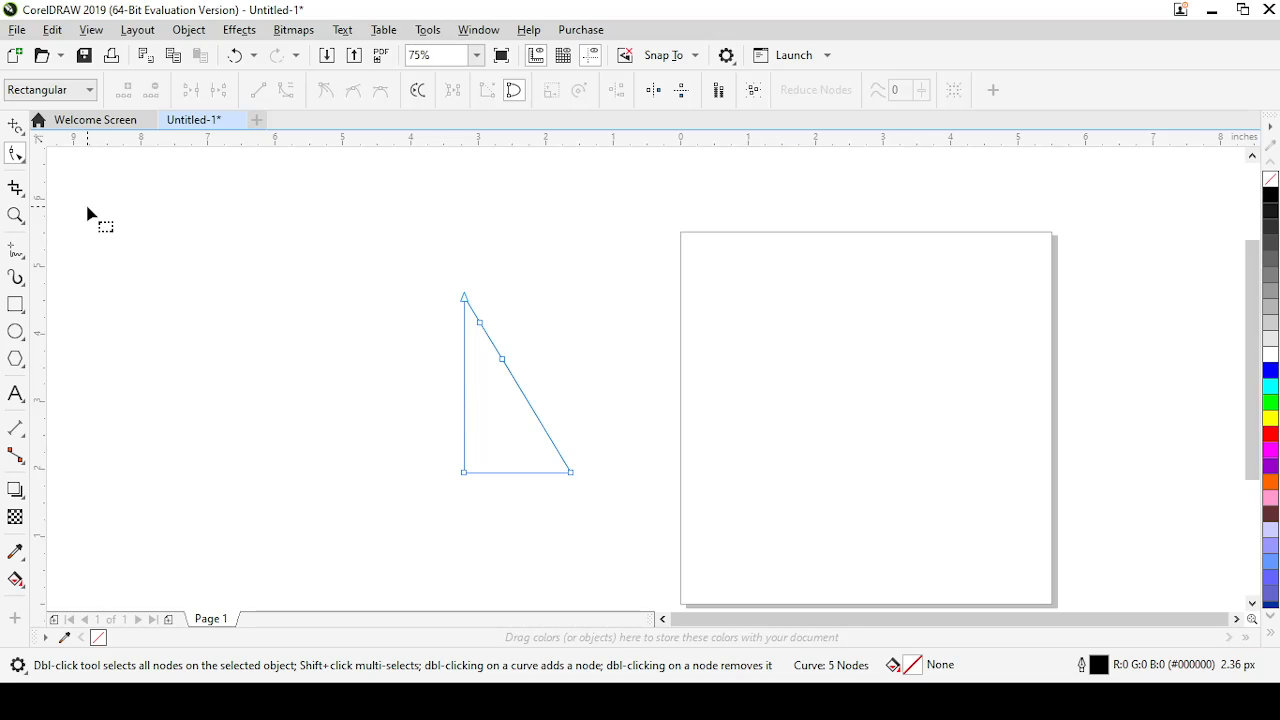
# Add the artistic text "rrrrrrrrr" left of the triangle and enlarge it to about 94.5 pt
pyautogui.click(16, 396)
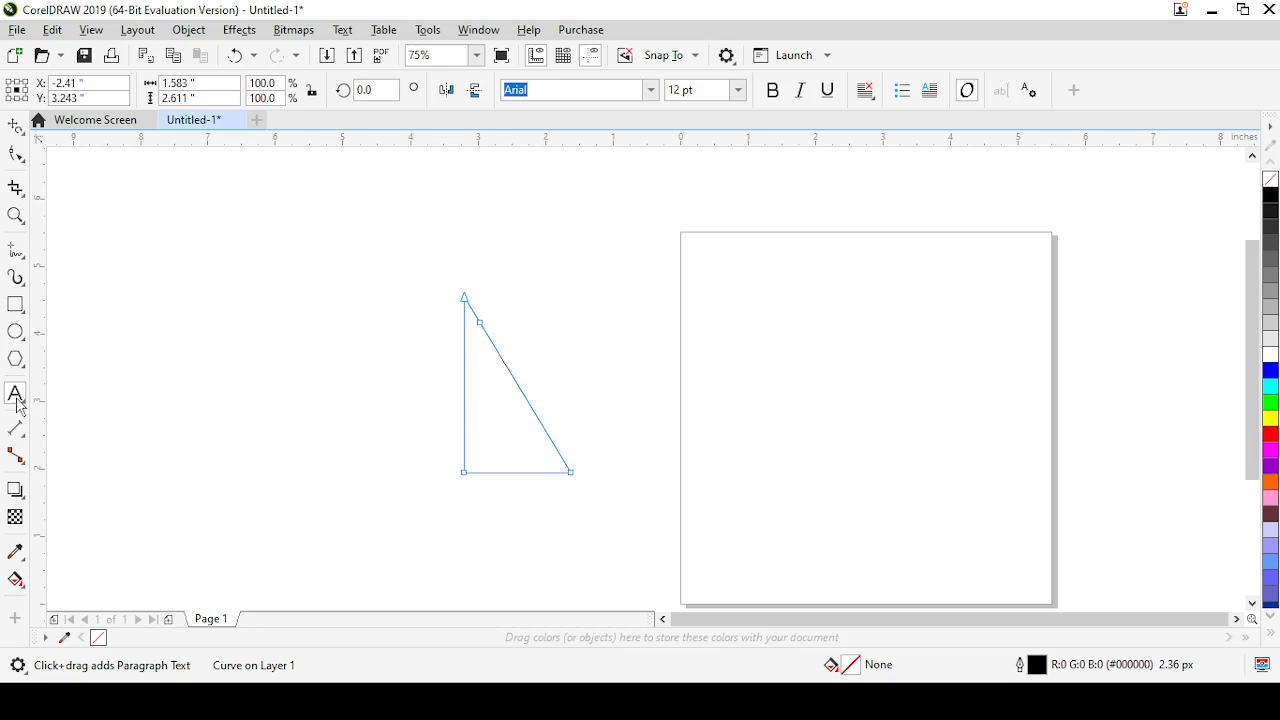
pyautogui.click(211, 310)
pyautogui.write('rrrrrrrrr')
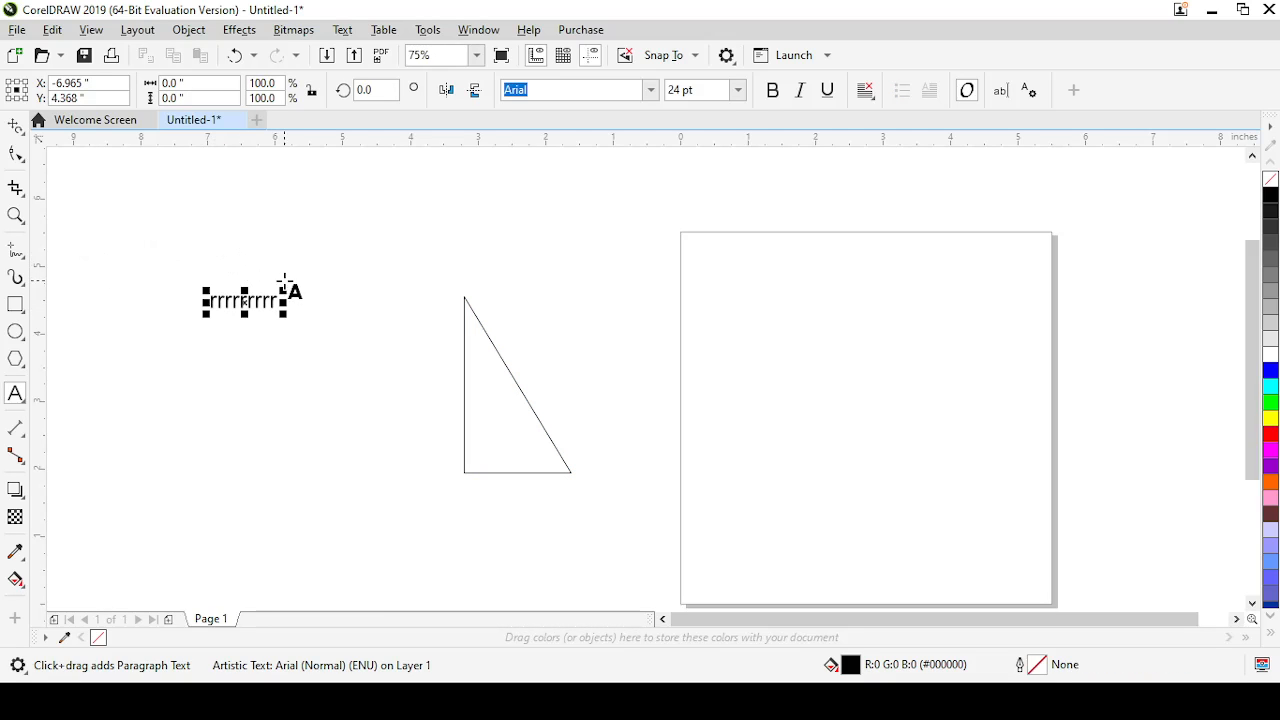
pyautogui.moveTo(286, 287); pyautogui.dragTo(477, 229)
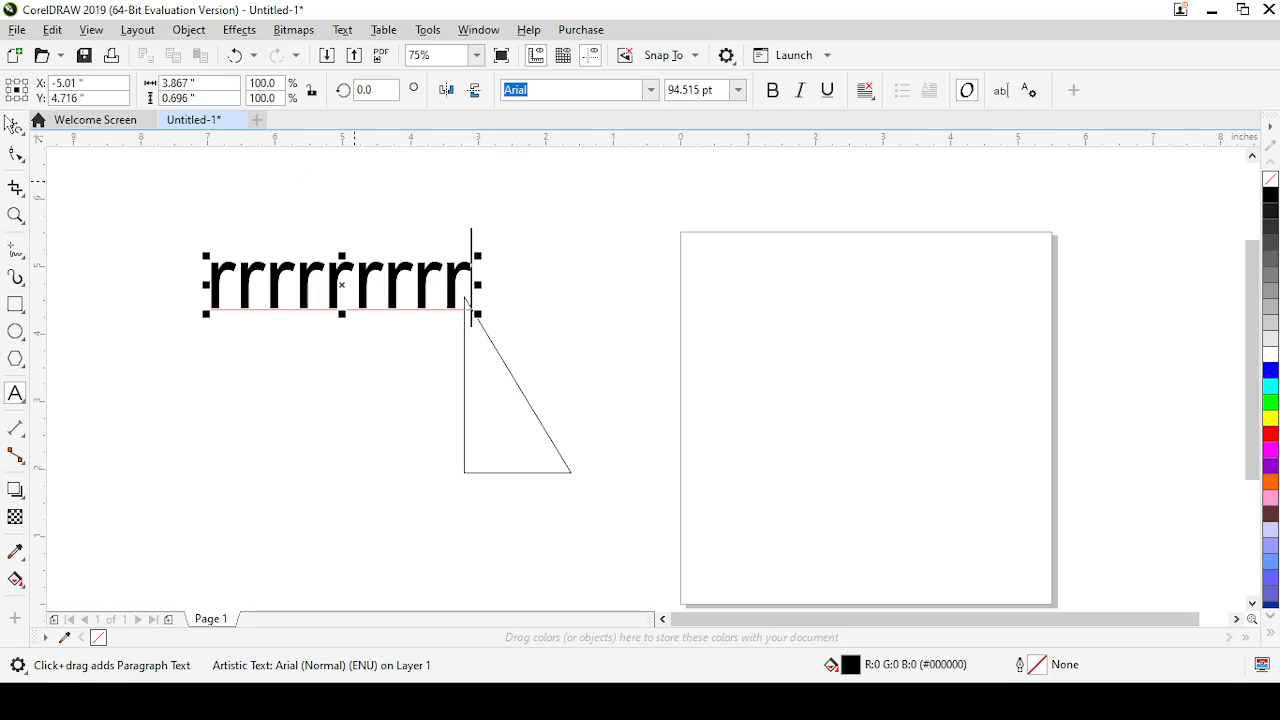
# Widen the text's letter spacing with the Shape tool and shift the second, fourth, sixth, eighth and ninth letters downward
pyautogui.click(15, 153)
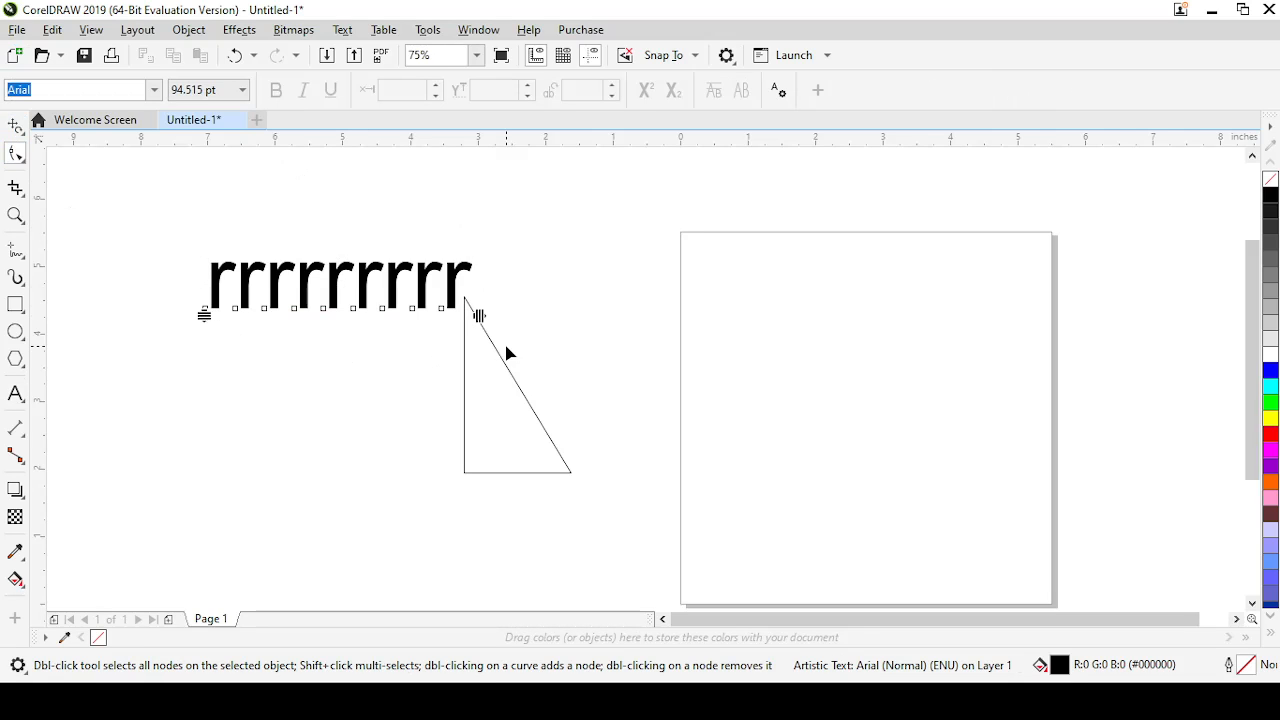
pyautogui.moveTo(478, 315); pyautogui.dragTo(547, 328)
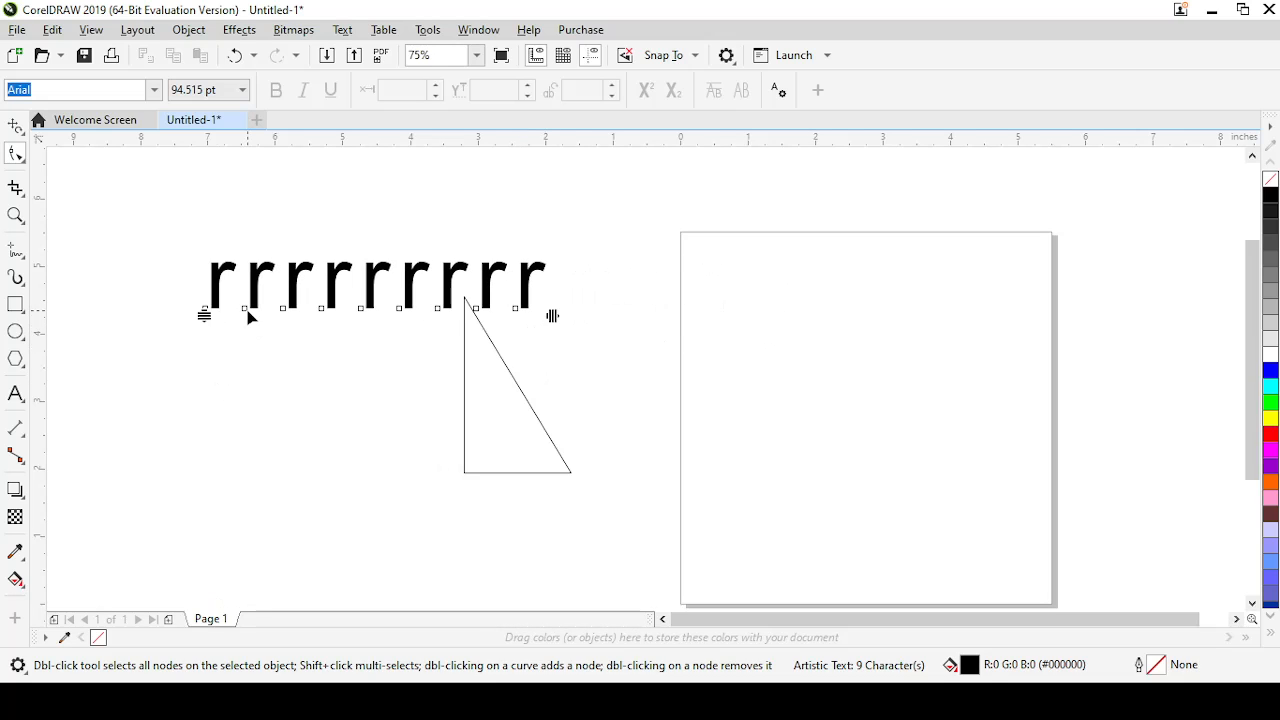
pyautogui.moveTo(245, 308); pyautogui.dragTo(240, 383)
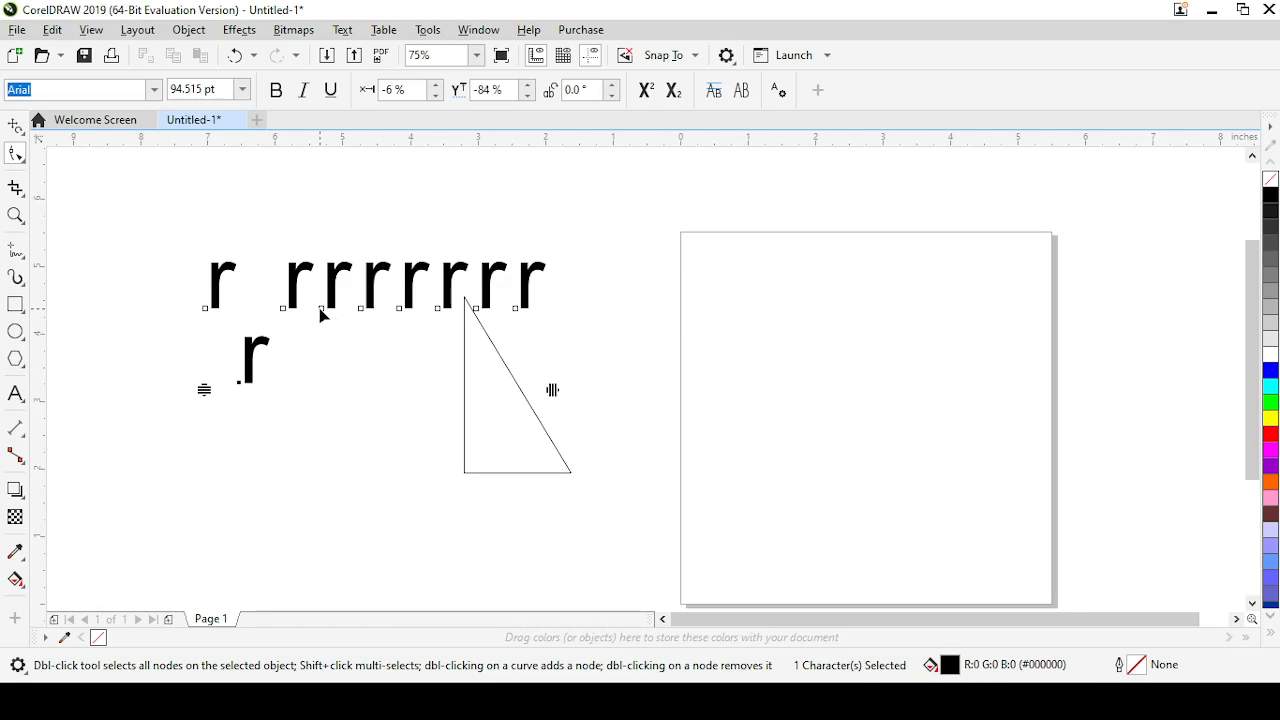
pyautogui.moveTo(322, 316); pyautogui.dragTo(333, 397)
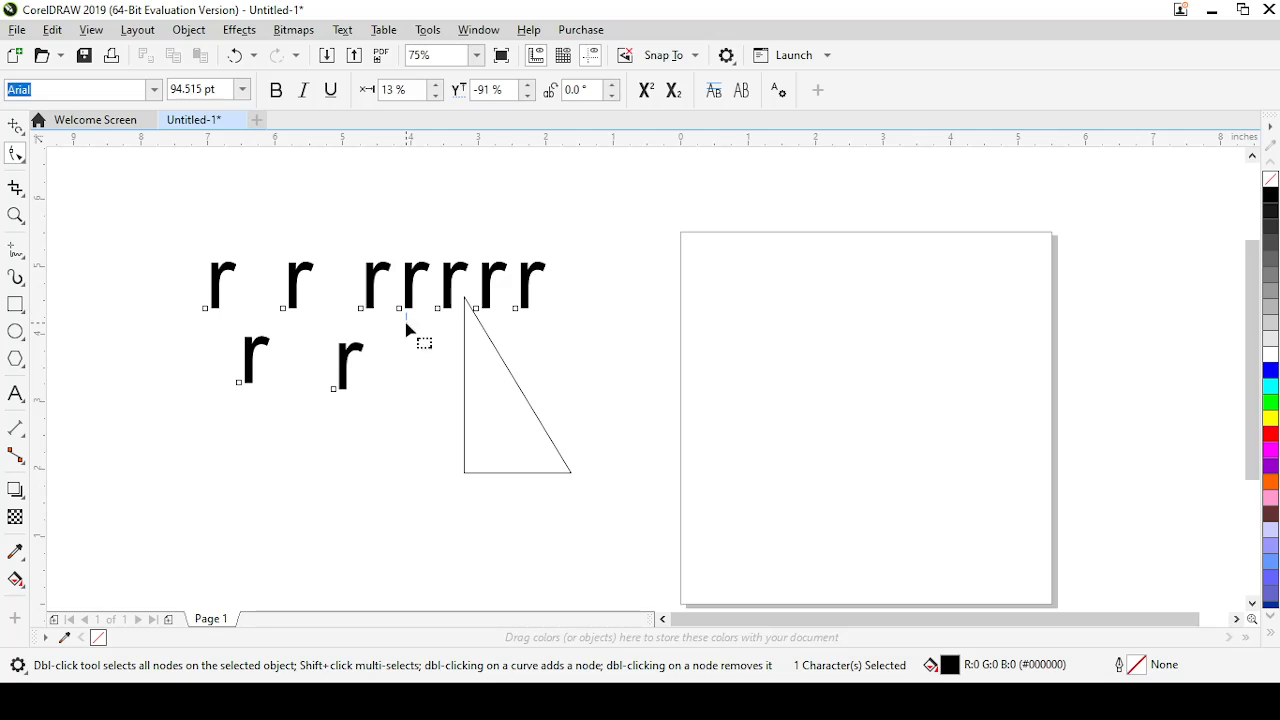
pyautogui.click(414, 364)
pyautogui.moveTo(400, 314); pyautogui.dragTo(414, 391)
pyautogui.moveTo(482, 307); pyautogui.dragTo(478, 390)
pyautogui.moveTo(521, 310); pyautogui.dragTo(573, 348)
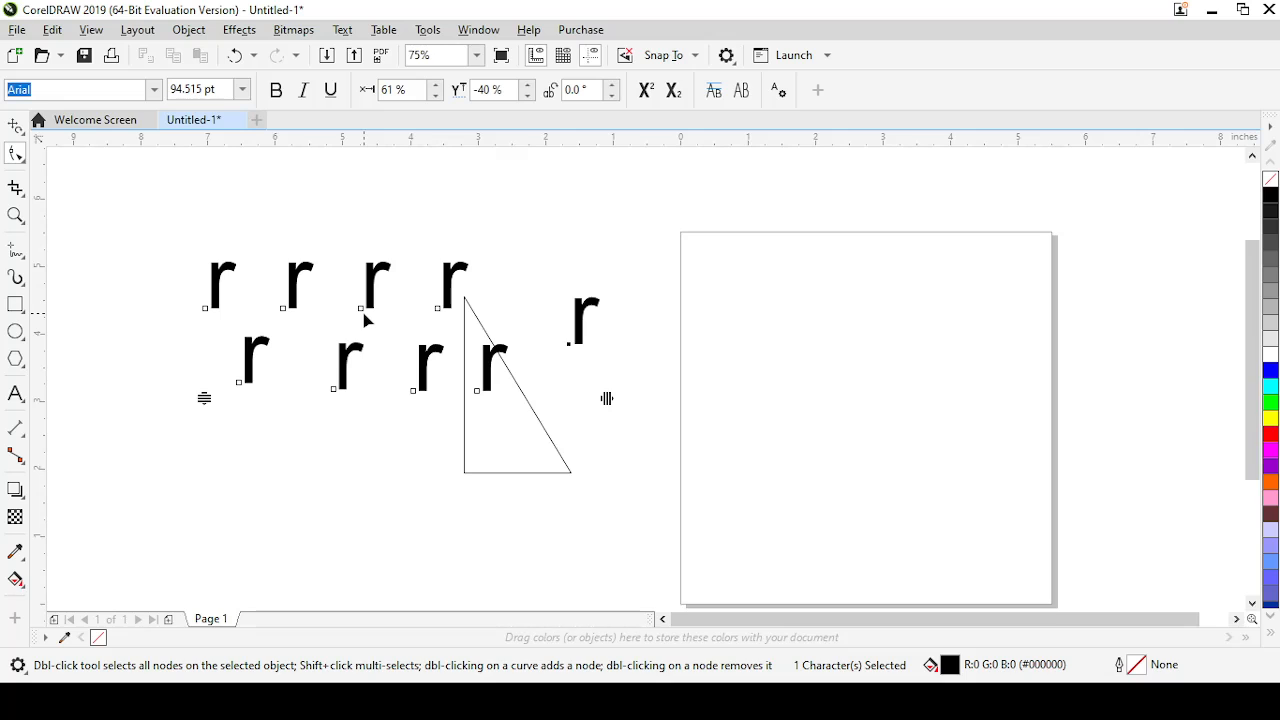
# Select the scattered text with the Pick tool, return to the Shape tool and convert the text to curves
pyautogui.click(24, 138)
pyautogui.click(57, 126)
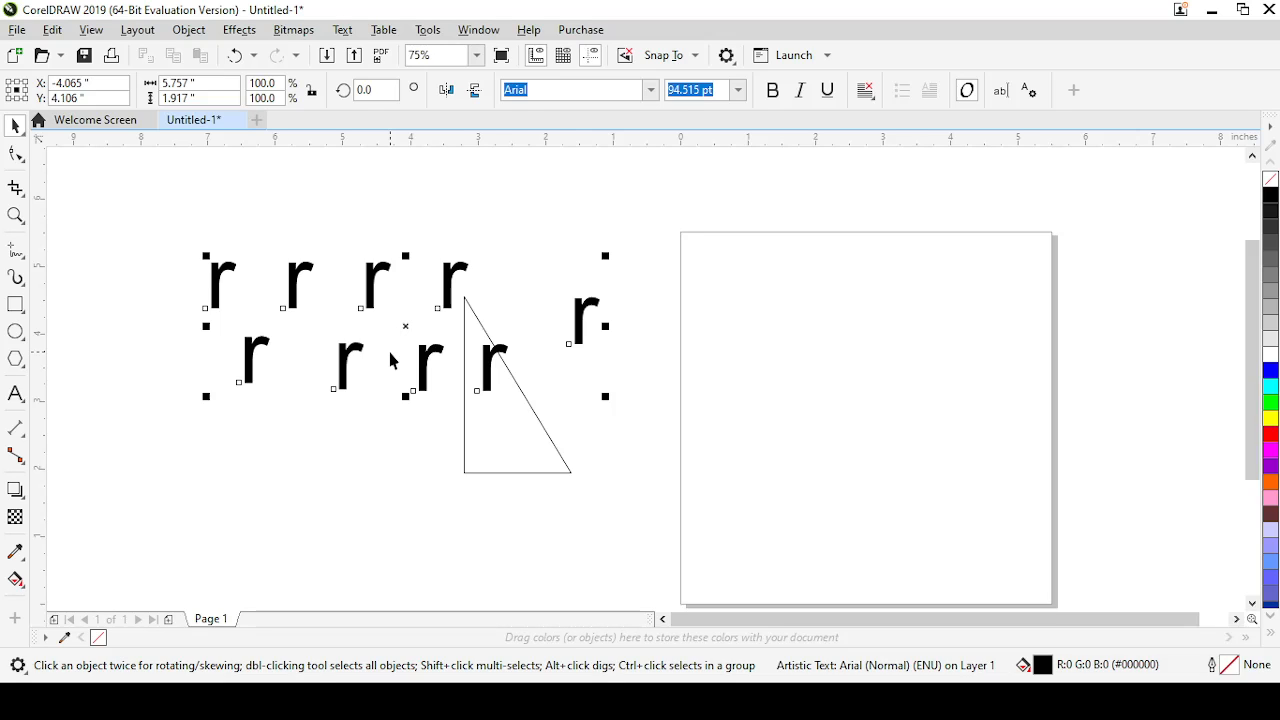
pyautogui.click(16, 157)
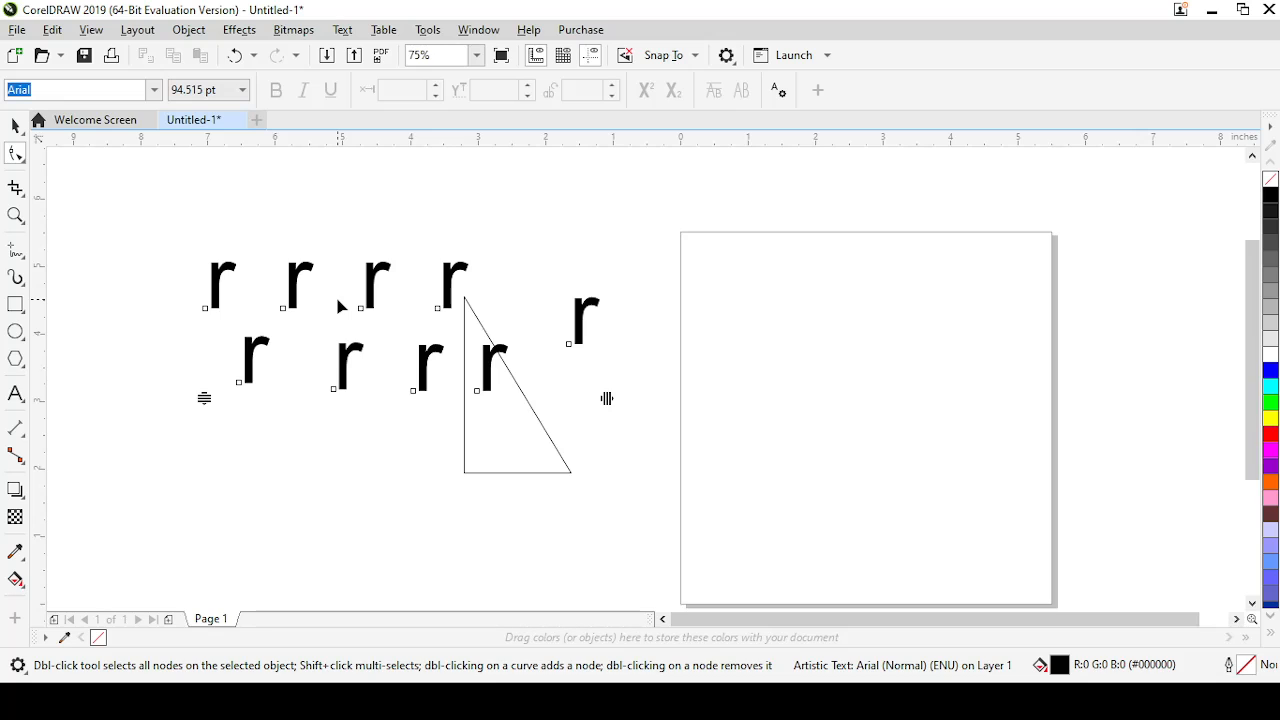
pyautogui.hotkey('ctrl', 'q')
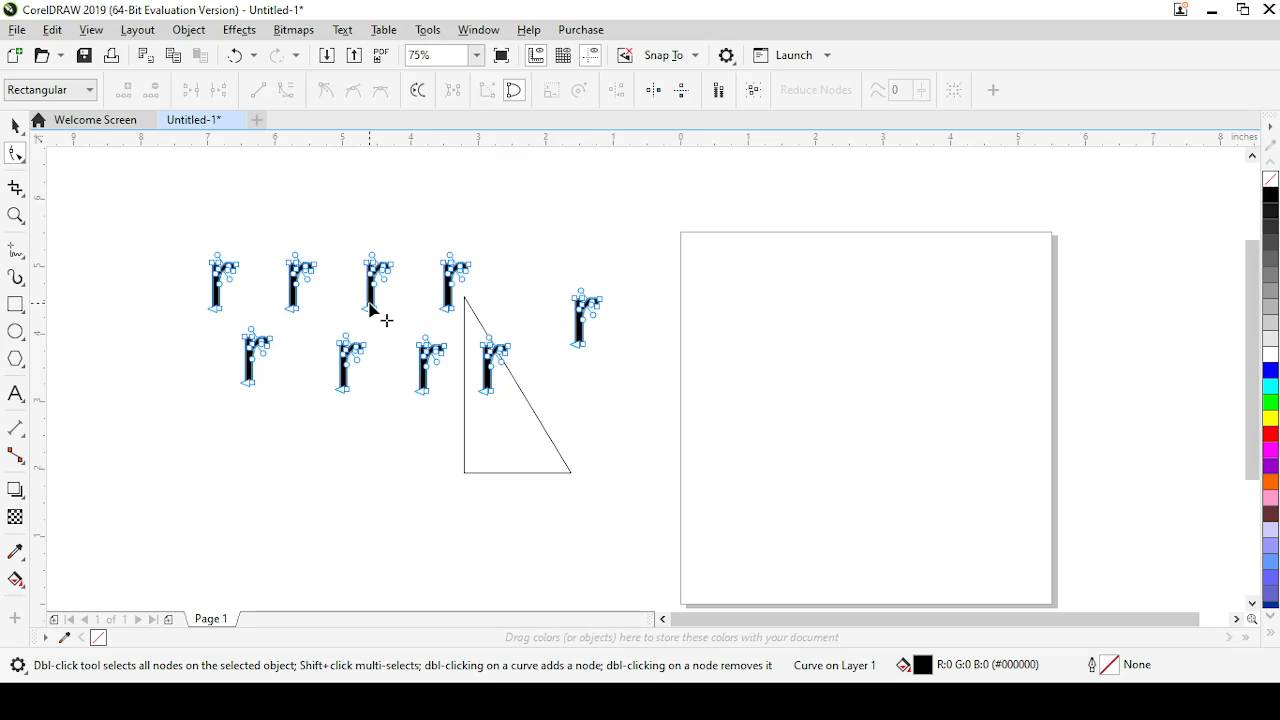
# Distort the upper row's third letter by pulling its arch underside node down, its right stem node outward and its upper-left corner far left
pyautogui.scroll(4, 375, 315)
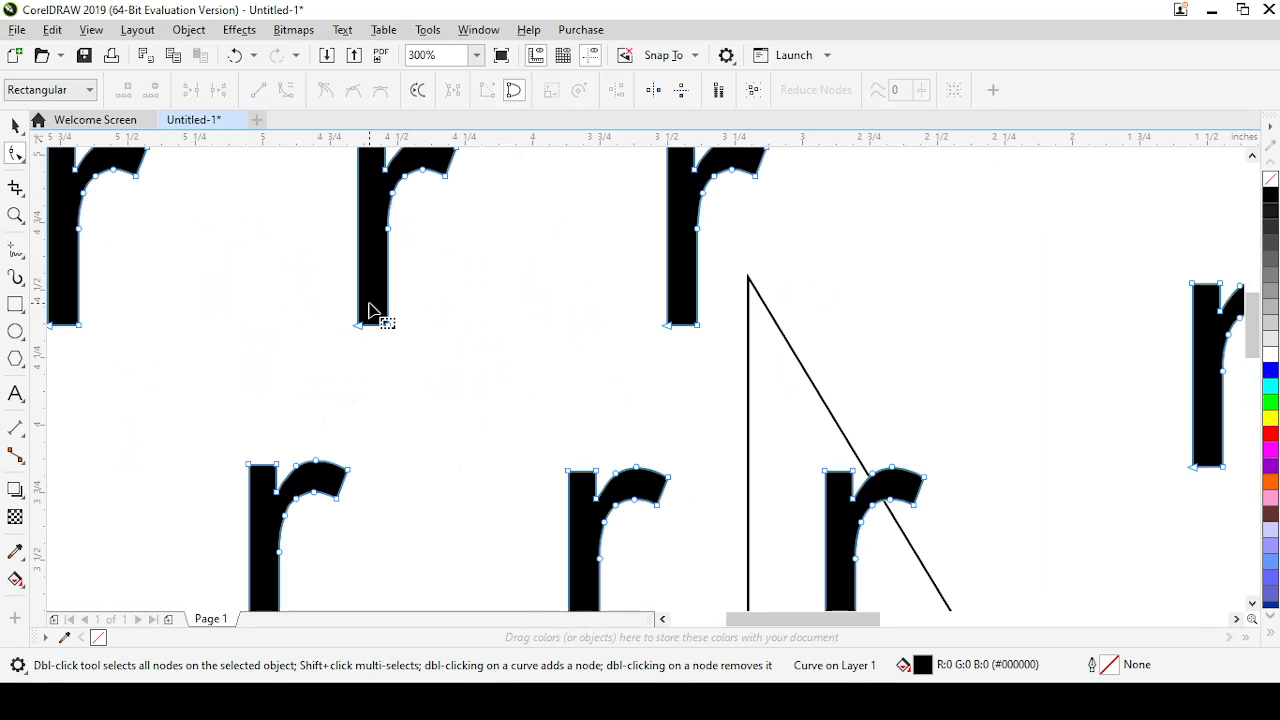
pyautogui.click(1252, 157)
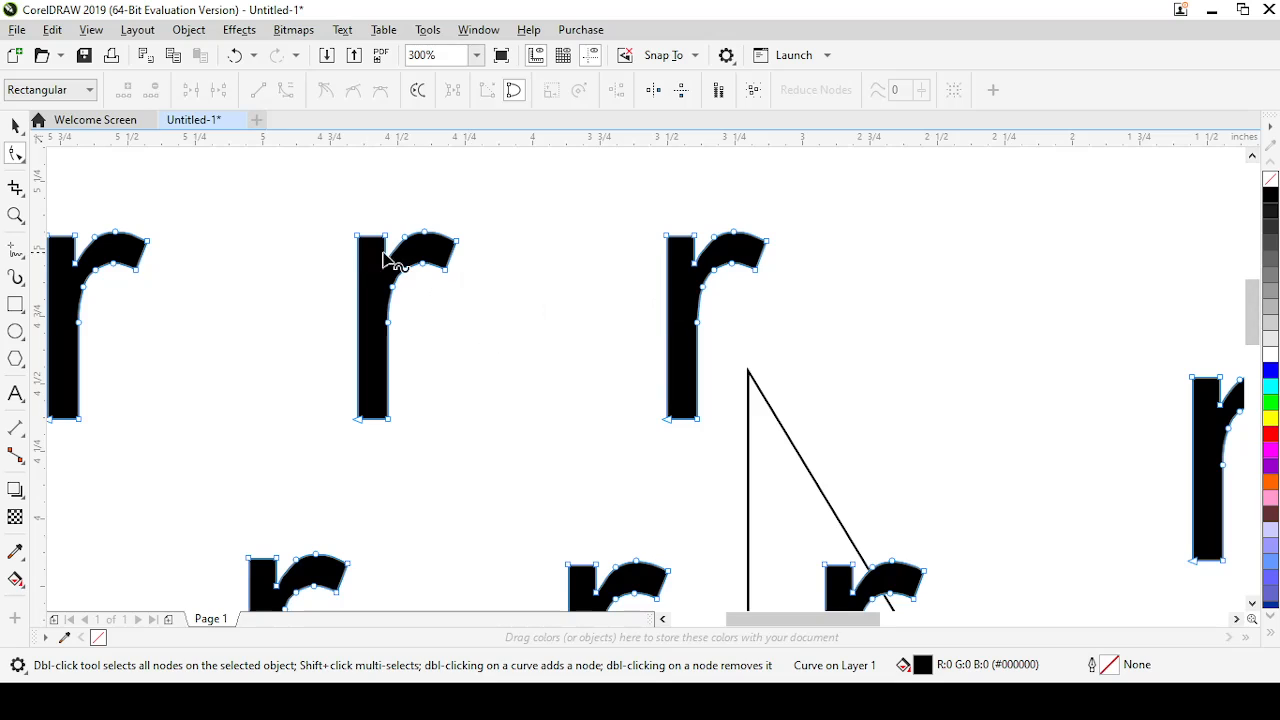
pyautogui.click(425, 279)
pyautogui.moveTo(425, 279); pyautogui.dragTo(456, 382)
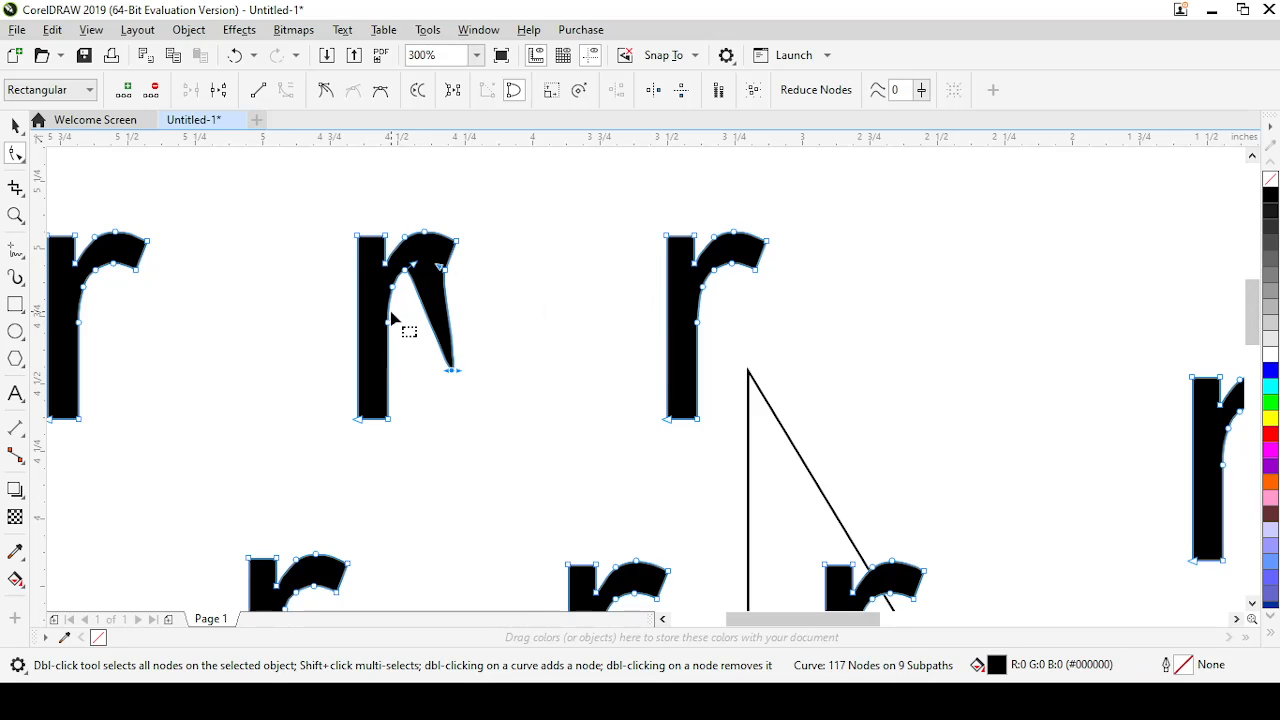
pyautogui.moveTo(400, 335); pyautogui.dragTo(422, 368)
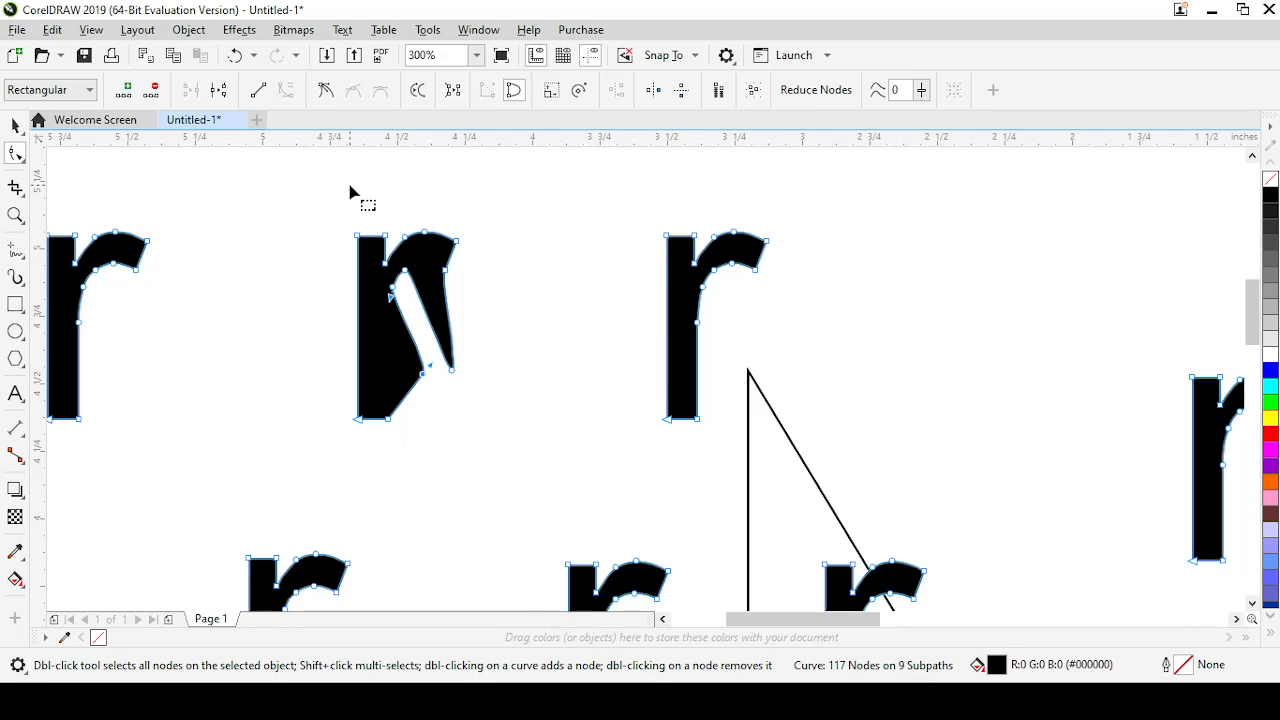
pyautogui.moveTo(358, 238); pyautogui.dragTo(210, 261)
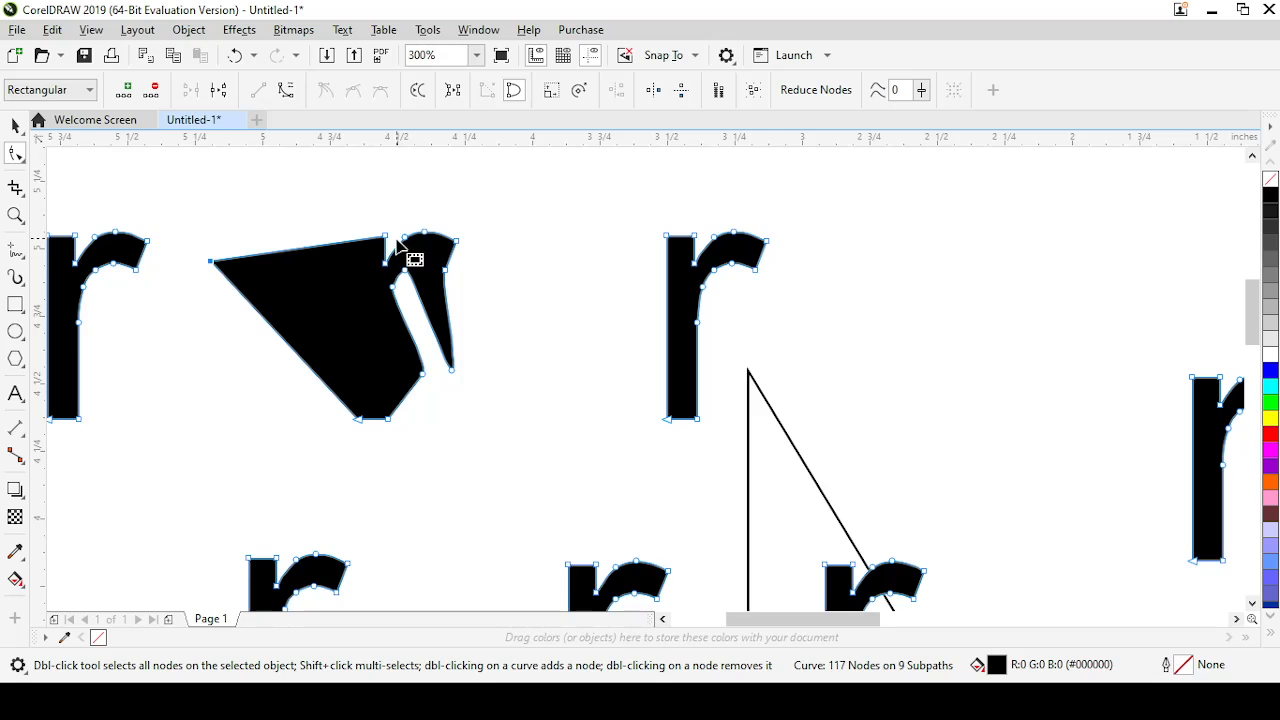
# Pull the distorted letter's arch-top node up to the right and its arch-end node outward to the right into sharp points
pyautogui.moveTo(417, 228); pyautogui.dragTo(475, 167)
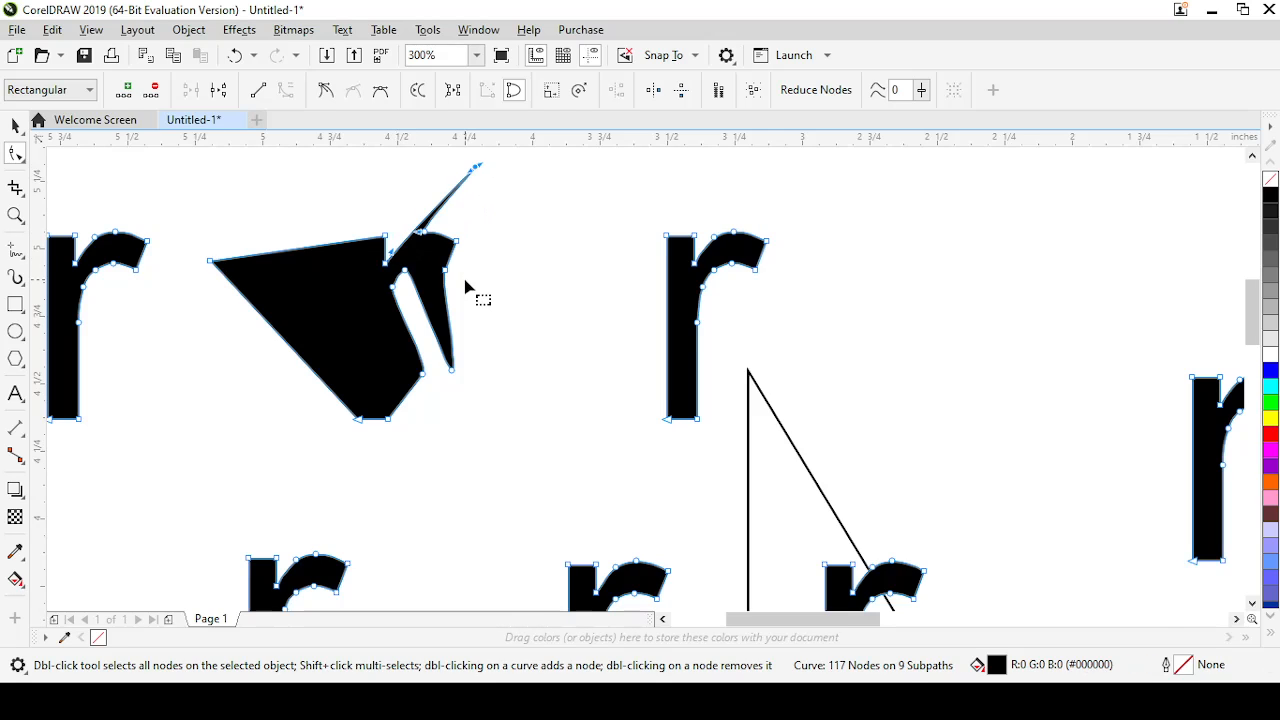
pyautogui.moveTo(463, 248); pyautogui.dragTo(547, 252)
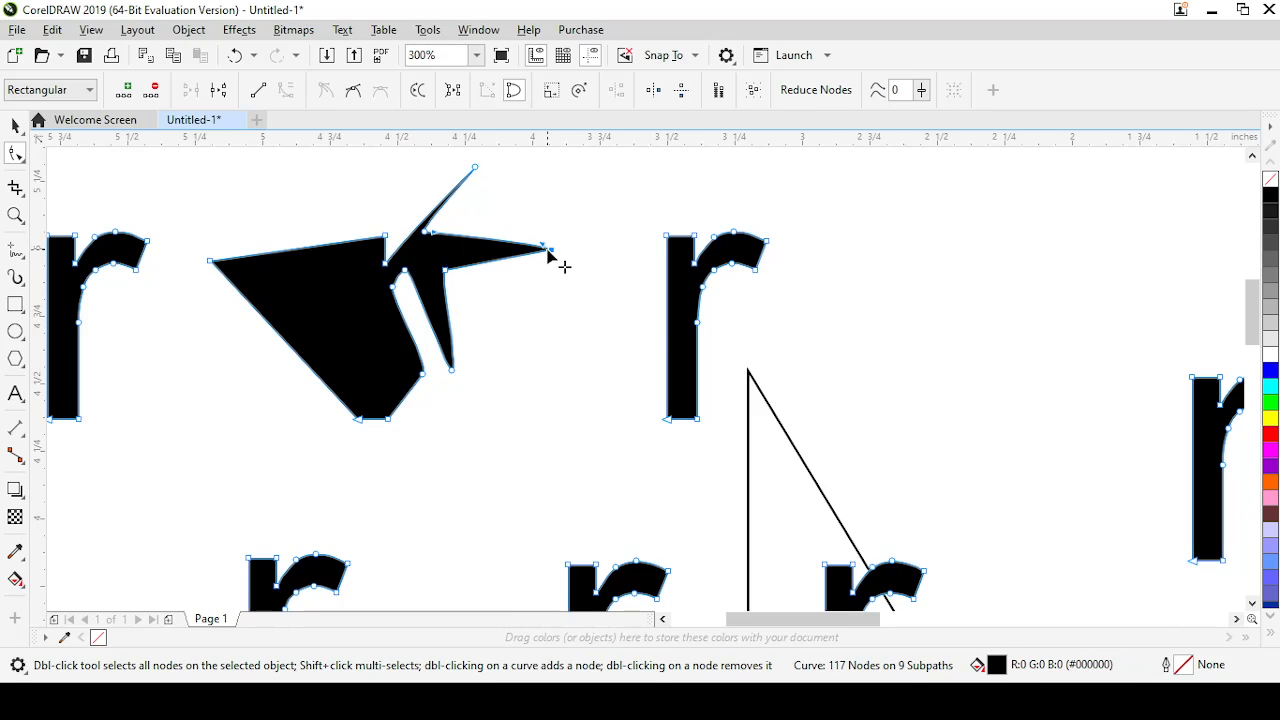
pyautogui.scroll(-4, 563, 266)
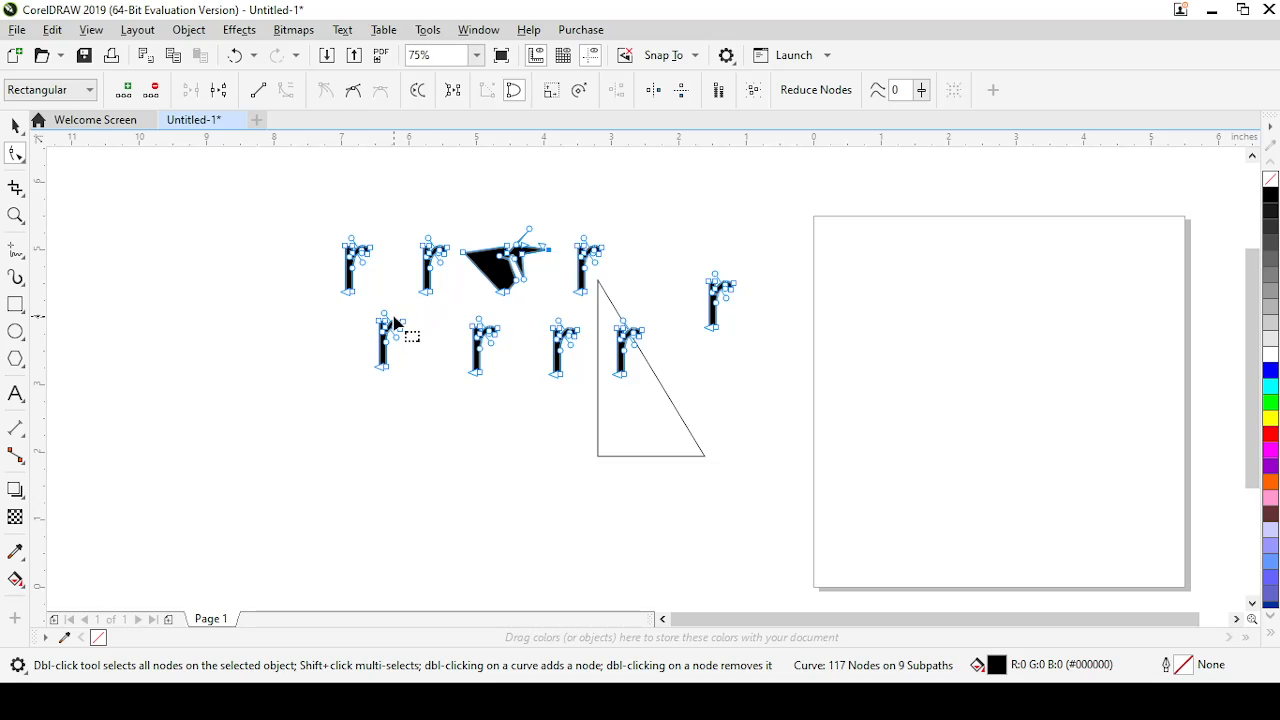
# Switch to the Smooth tool and set its nib size to 1 inch
pyautogui.click(23, 163)
pyautogui.click(72, 180)
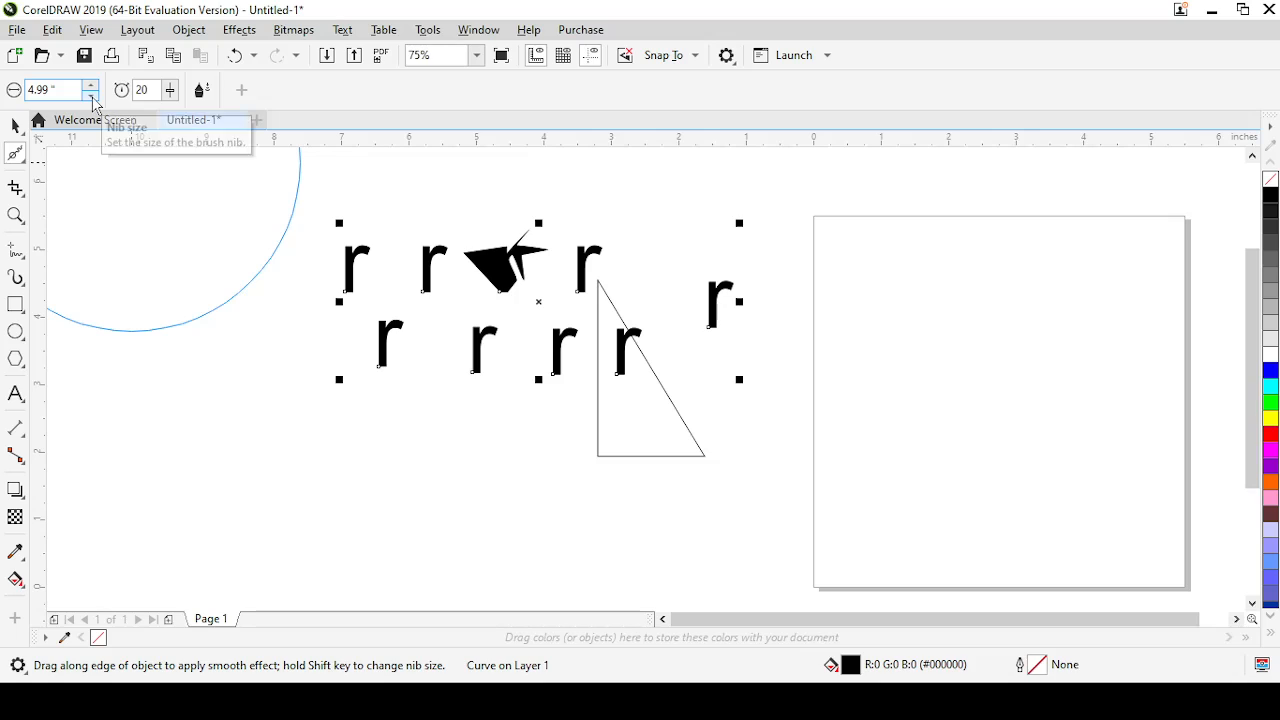
pyautogui.click(91, 96)
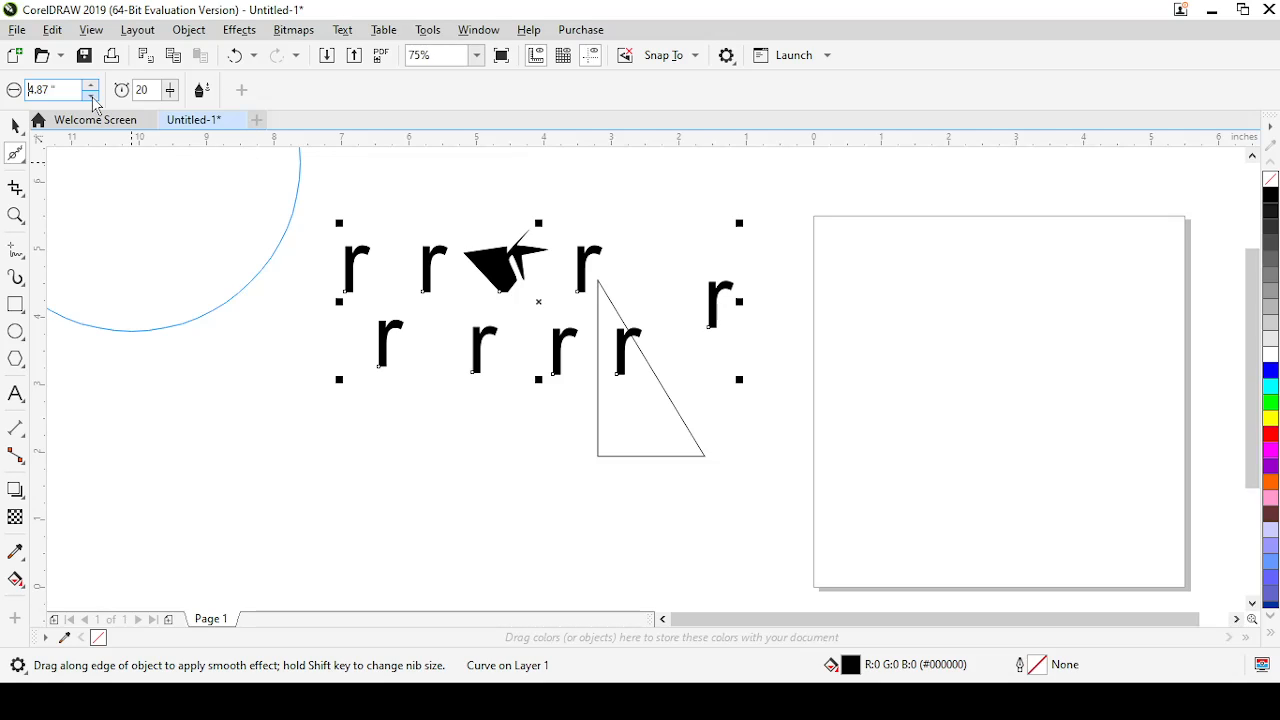
pyautogui.click(91, 96)
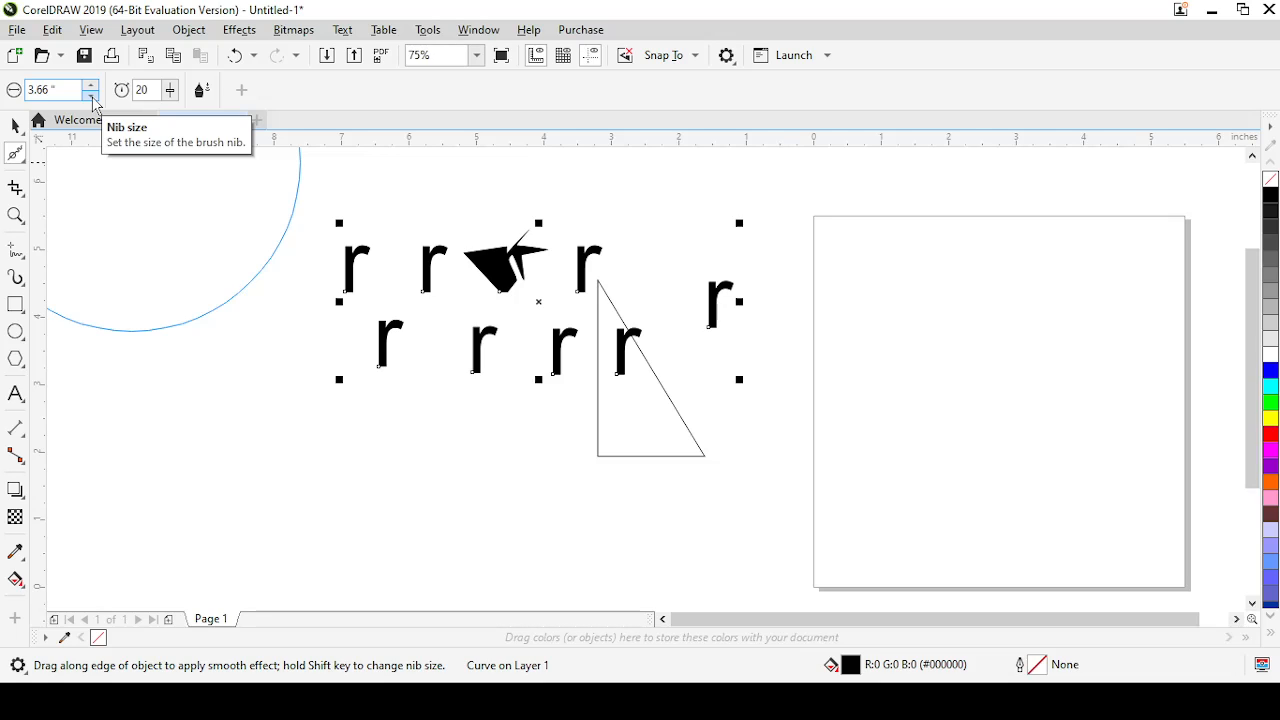
pyautogui.click(92, 97)
pyautogui.moveTo(55, 88); pyautogui.dragTo(26, 88)
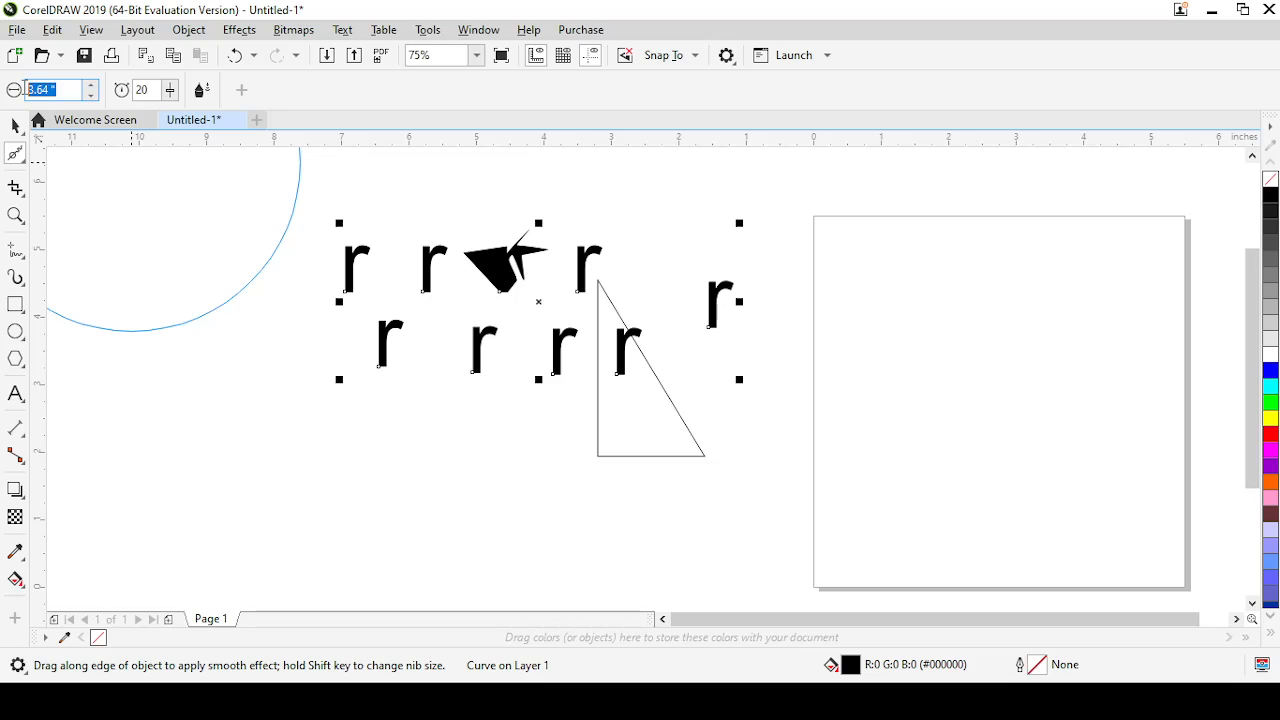
pyautogui.write('1')
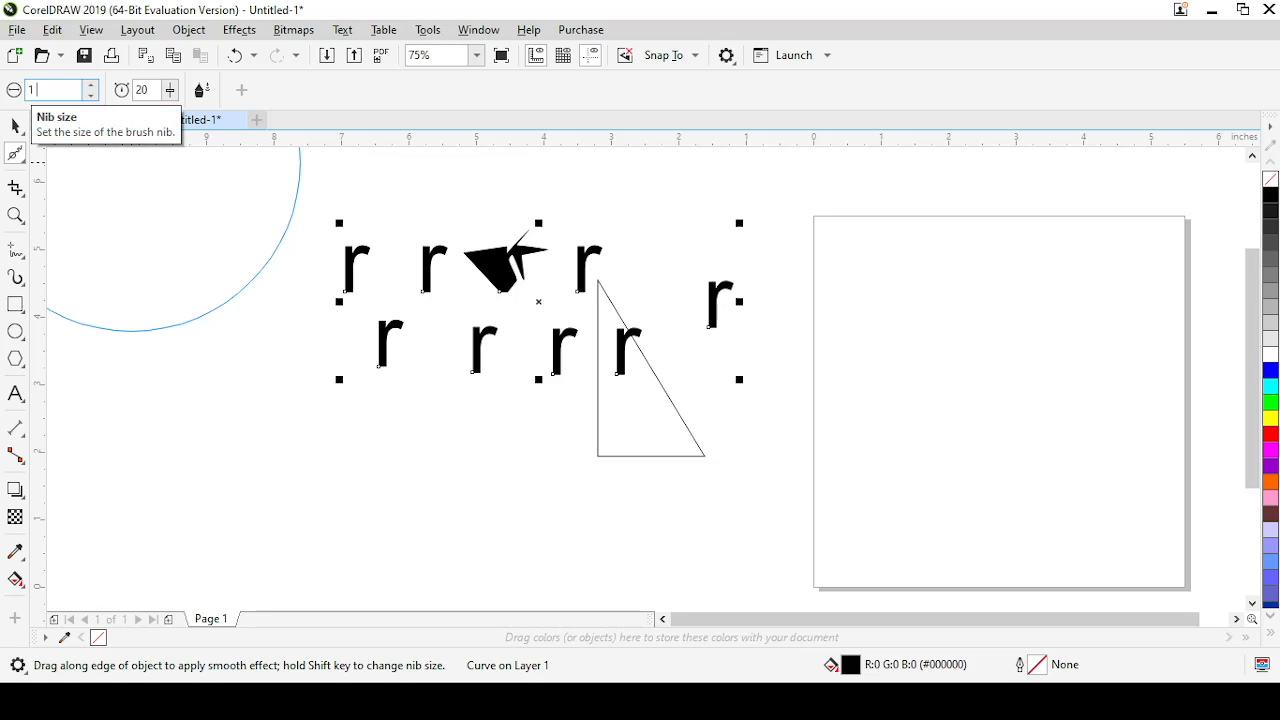
pyautogui.click(217, 343)
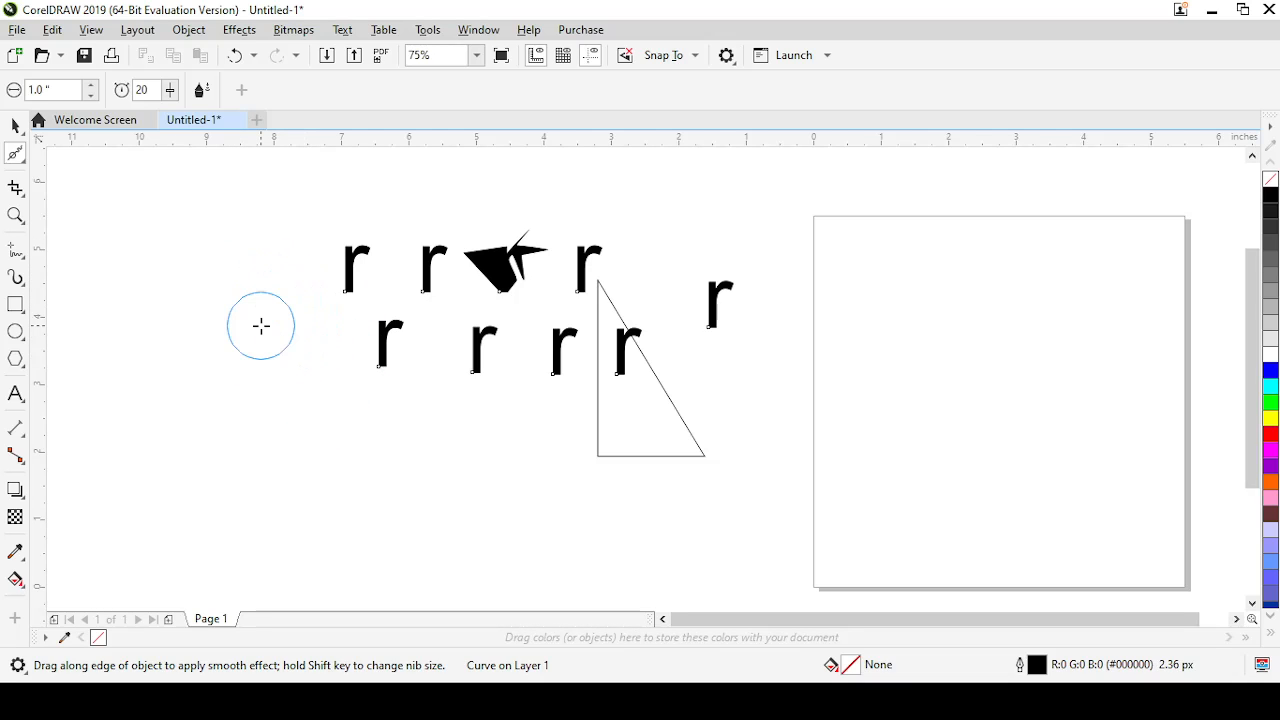
# Draw a rectangle about 3.67 by 3.42 inches at the left end of the letter rows
pyautogui.click(15, 305)
pyautogui.moveTo(133, 235); pyautogui.dragTo(381, 466)
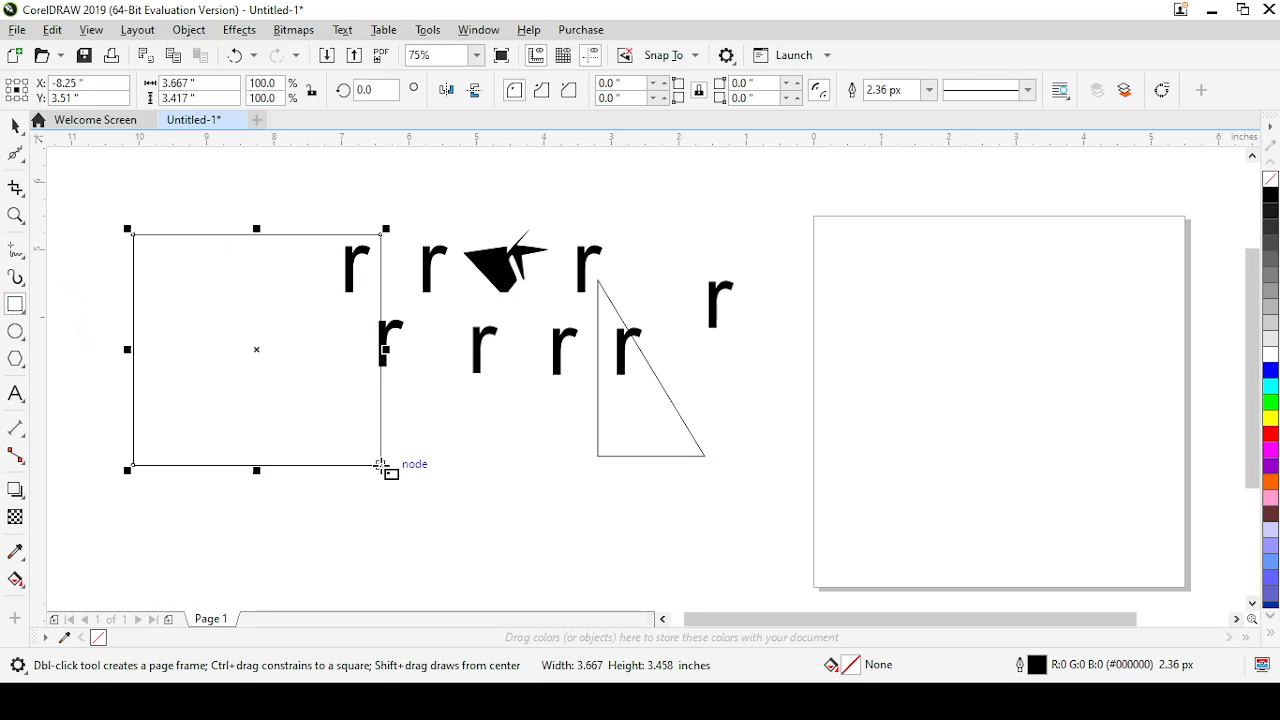
# Brush the rectangle's upper-left and upper-right corners with the Smooth tool using the 1-inch nib
pyautogui.click(14, 156)
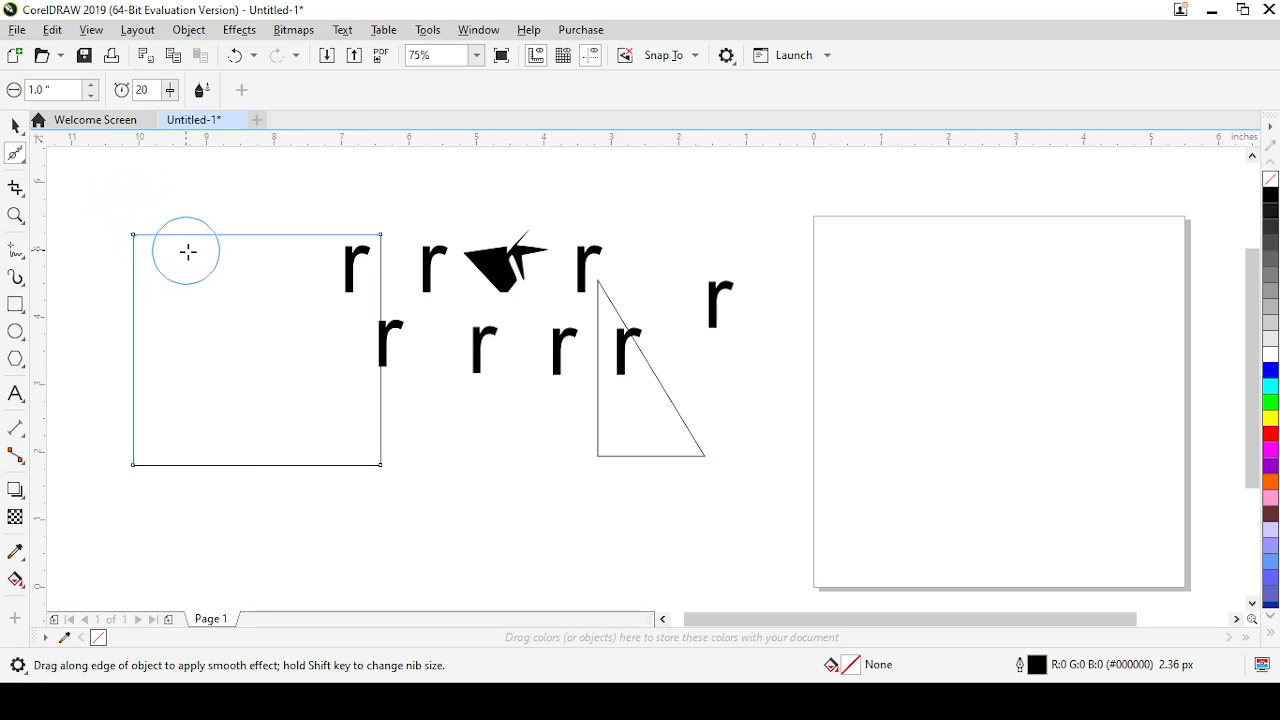
pyautogui.moveTo(209, 277)
pyautogui.mouseDown()
pyautogui.moveTo(240, 292)
pyautogui.moveTo(102, 241)
pyautogui.moveTo(220, 331)
pyautogui.moveTo(158, 211)
pyautogui.moveTo(271, 323)
pyautogui.mouseUp()
pyautogui.moveTo(380, 238); pyautogui.dragTo(260, 291)
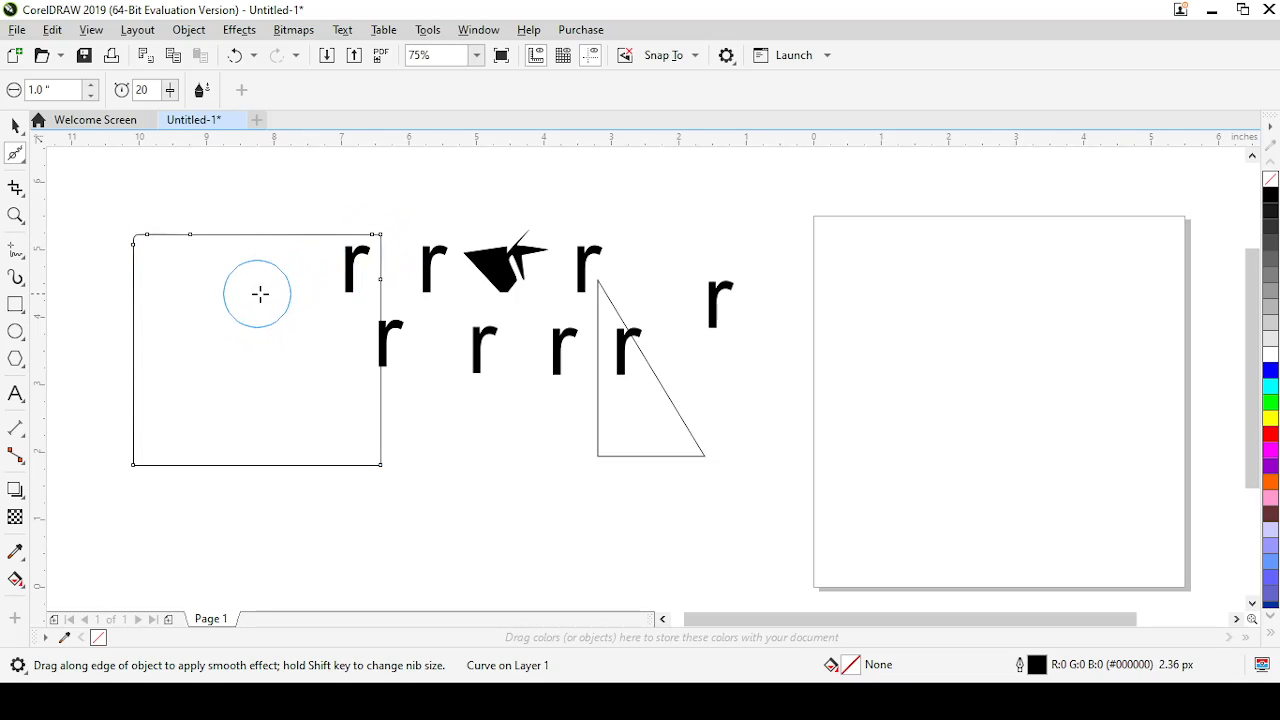
pyautogui.moveTo(389, 251); pyautogui.dragTo(286, 303)
pyautogui.moveTo(372, 233)
pyautogui.mouseDown()
pyautogui.moveTo(269, 306)
pyautogui.moveTo(285, 310)
pyautogui.mouseUp()
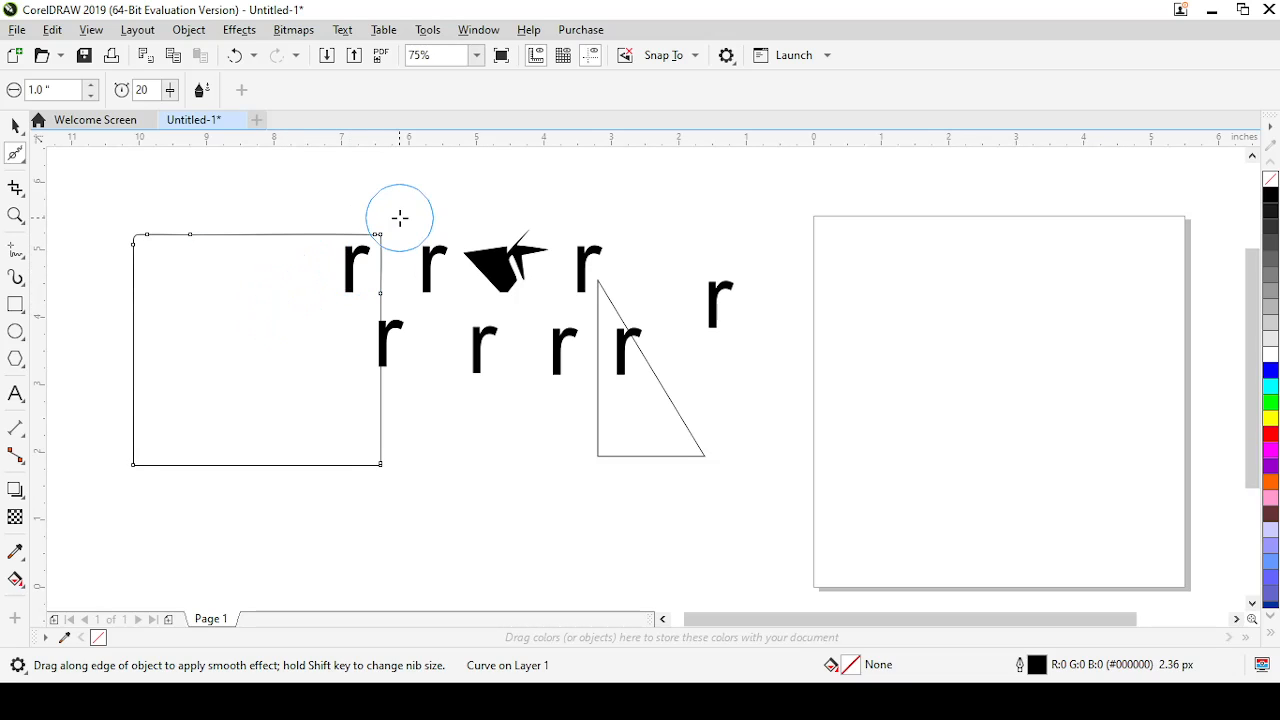
pyautogui.moveTo(400, 217); pyautogui.dragTo(303, 291)
pyautogui.moveTo(381, 247)
pyautogui.mouseDown()
pyautogui.moveTo(303, 432)
pyautogui.moveTo(317, 428)
pyautogui.mouseUp()
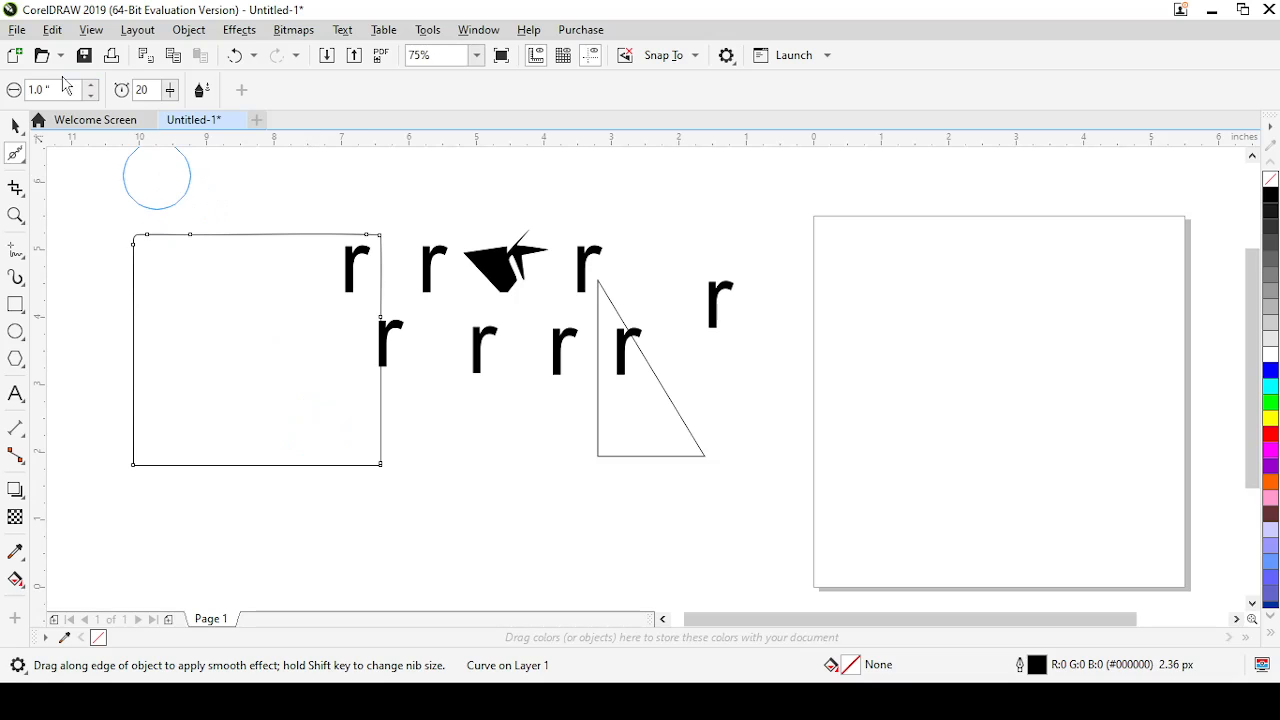
# Enlarge the Smooth tool's nib to 5 inches and brush across the rectangle repeatedly, rounding its right-hand corners most
pyautogui.moveTo(56, 90); pyautogui.dragTo(14, 90)
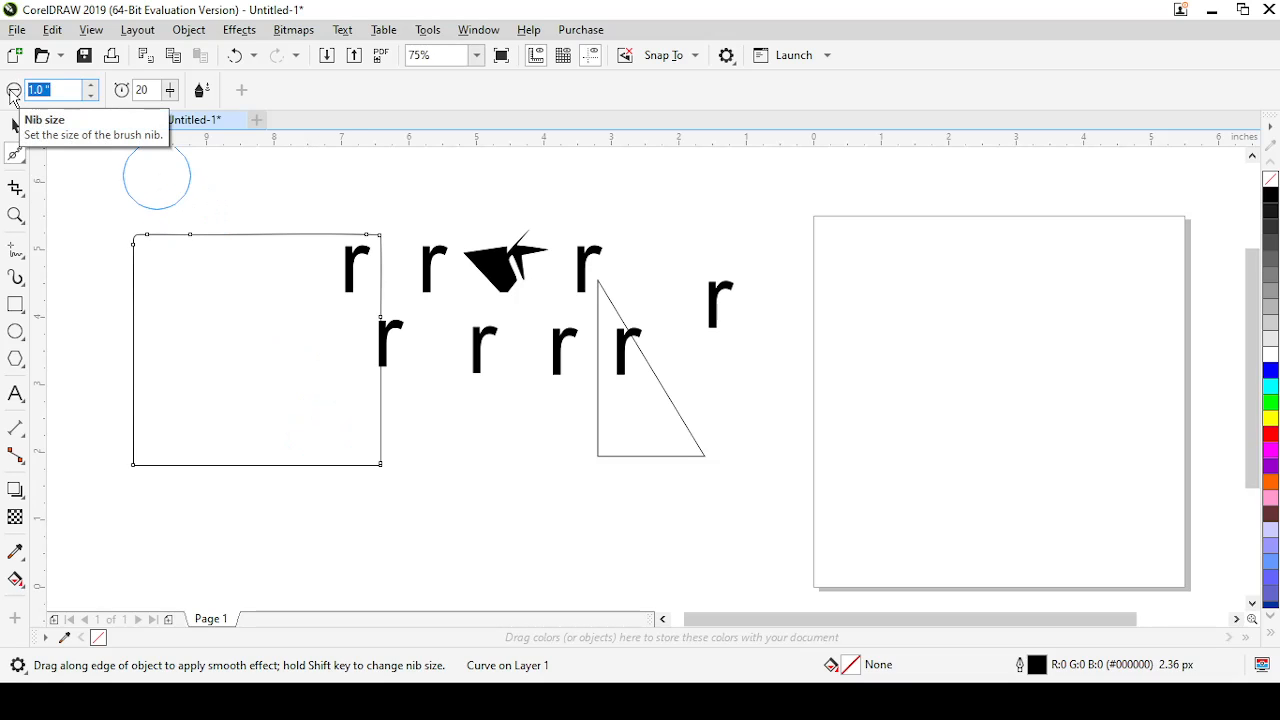
pyautogui.write('5')
pyautogui.press('Return')
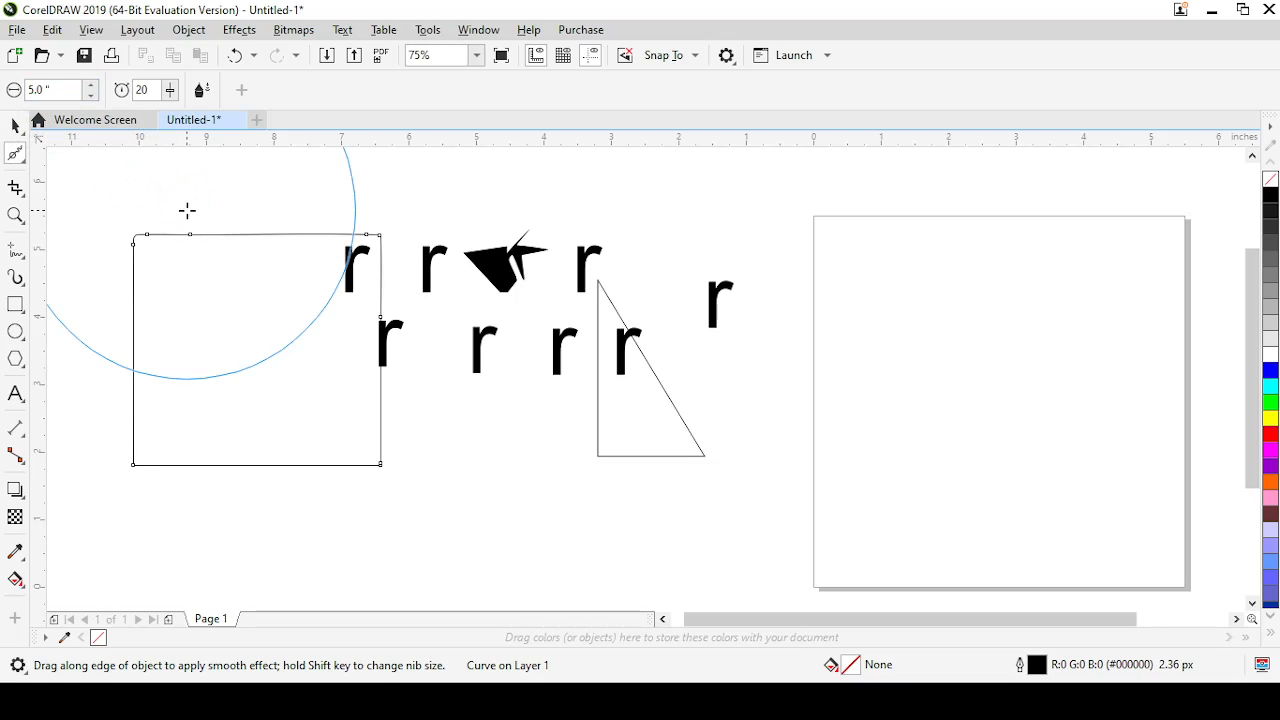
pyautogui.moveTo(143, 235)
pyautogui.mouseDown()
pyautogui.moveTo(274, 304)
pyautogui.moveTo(351, 387)
pyautogui.mouseUp()
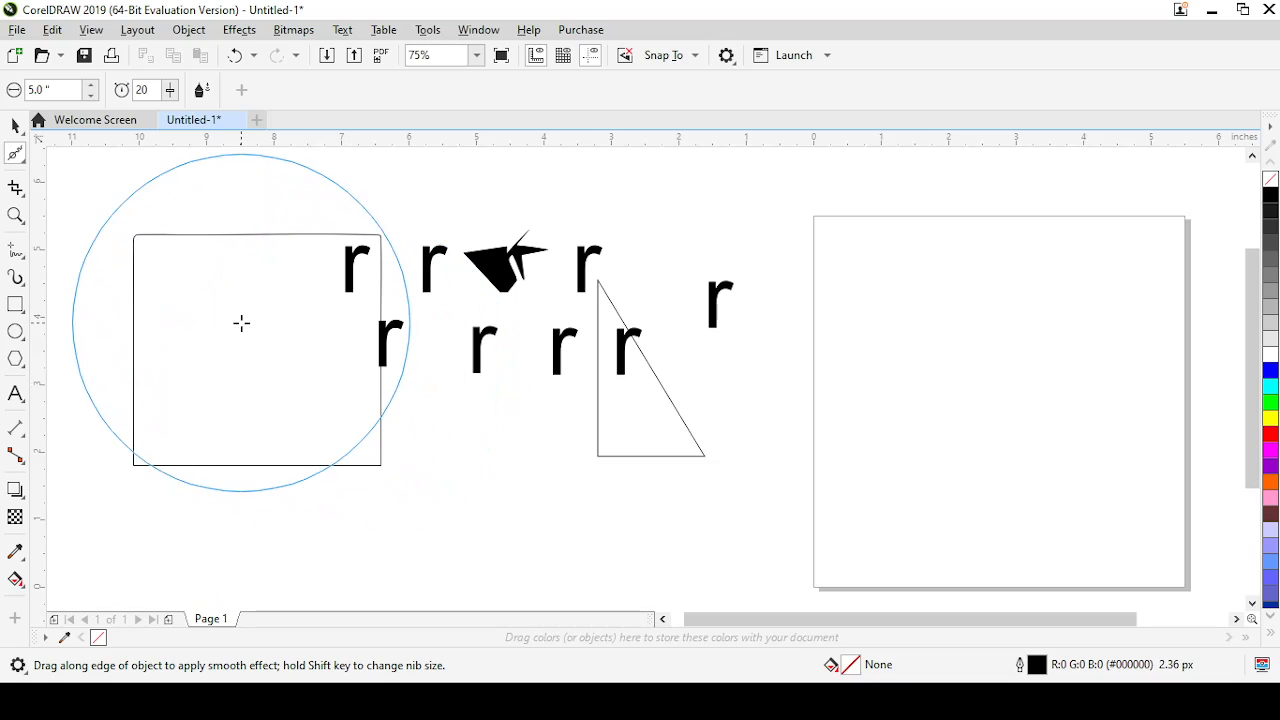
pyautogui.moveTo(272, 326)
pyautogui.mouseDown()
pyautogui.moveTo(186, 254)
pyautogui.moveTo(303, 381)
pyautogui.mouseUp()
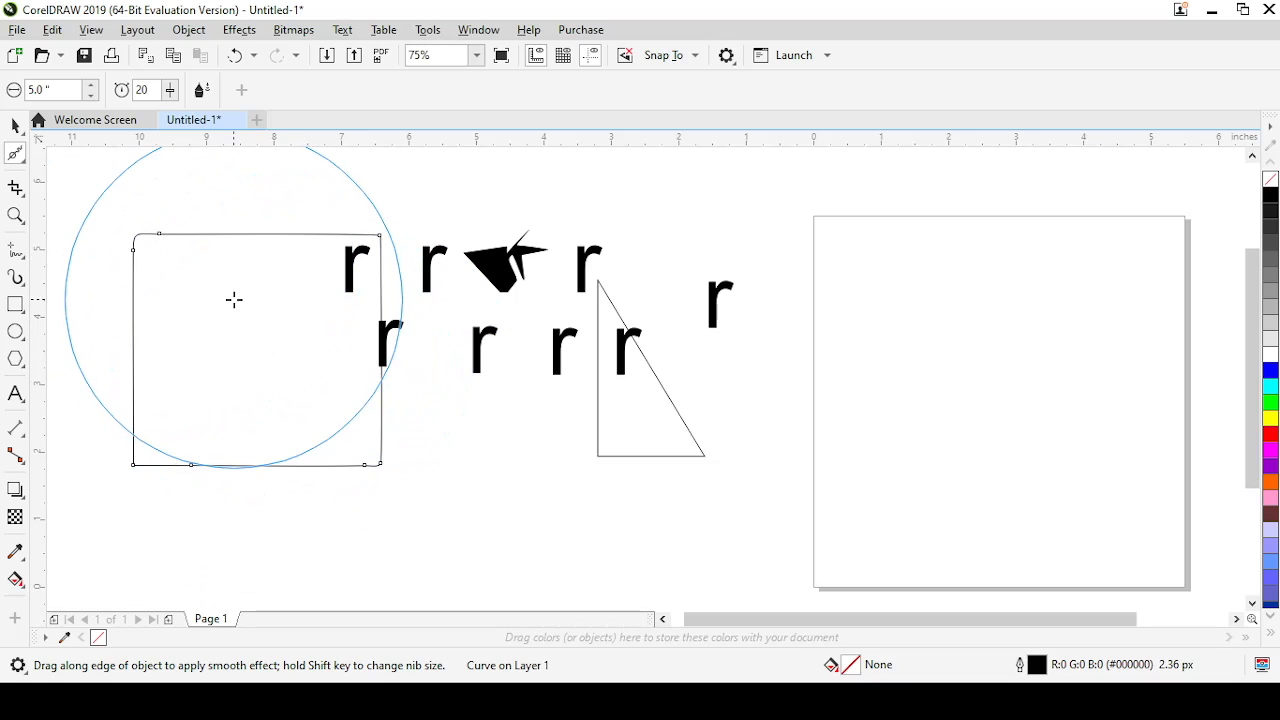
pyautogui.moveTo(234, 300); pyautogui.dragTo(400, 463)
pyautogui.moveTo(280, 341); pyautogui.dragTo(391, 434)
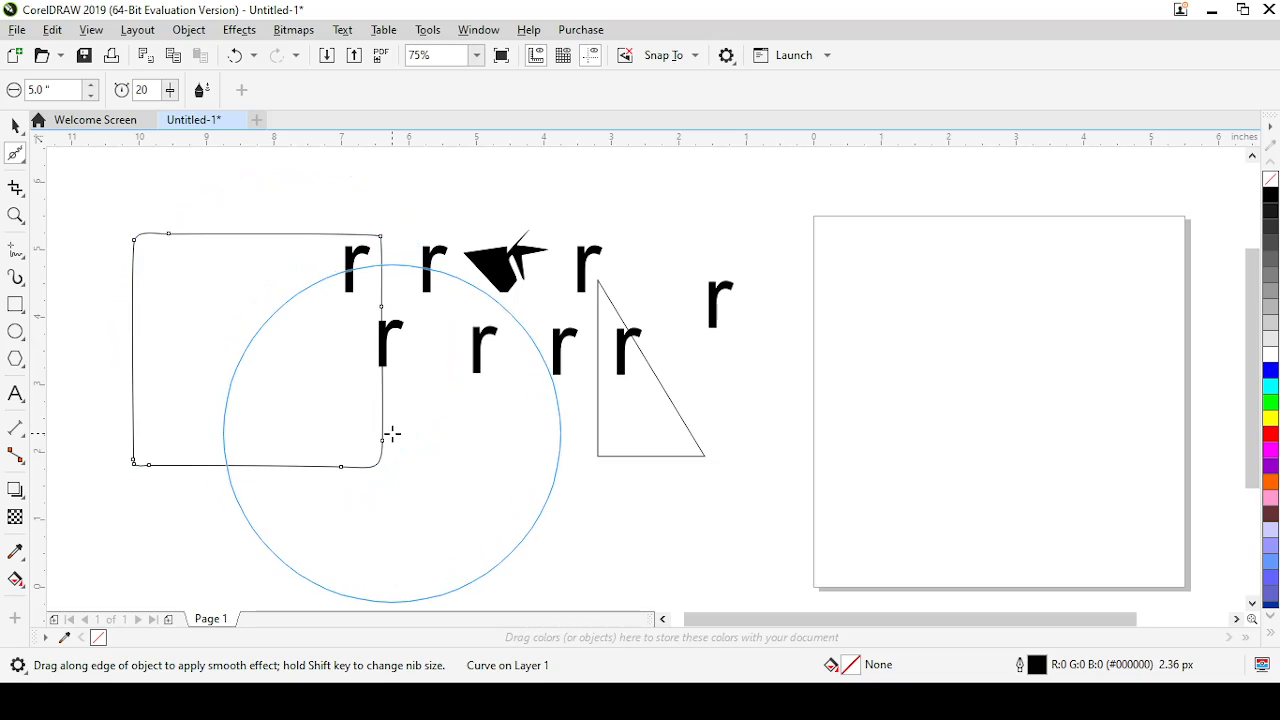
pyautogui.moveTo(437, 494); pyautogui.dragTo(341, 413)
pyautogui.moveTo(257, 343)
pyautogui.mouseDown()
pyautogui.moveTo(506, 533)
pyautogui.moveTo(435, 486)
pyautogui.moveTo(429, 467)
pyautogui.moveTo(540, 528)
pyautogui.moveTo(442, 467)
pyautogui.moveTo(412, 416)
pyautogui.moveTo(347, 376)
pyautogui.moveTo(517, 238)
pyautogui.moveTo(406, 280)
pyautogui.mouseUp()
pyautogui.moveTo(460, 233)
pyautogui.mouseDown()
pyautogui.moveTo(397, 260)
pyautogui.moveTo(412, 276)
pyautogui.mouseUp()
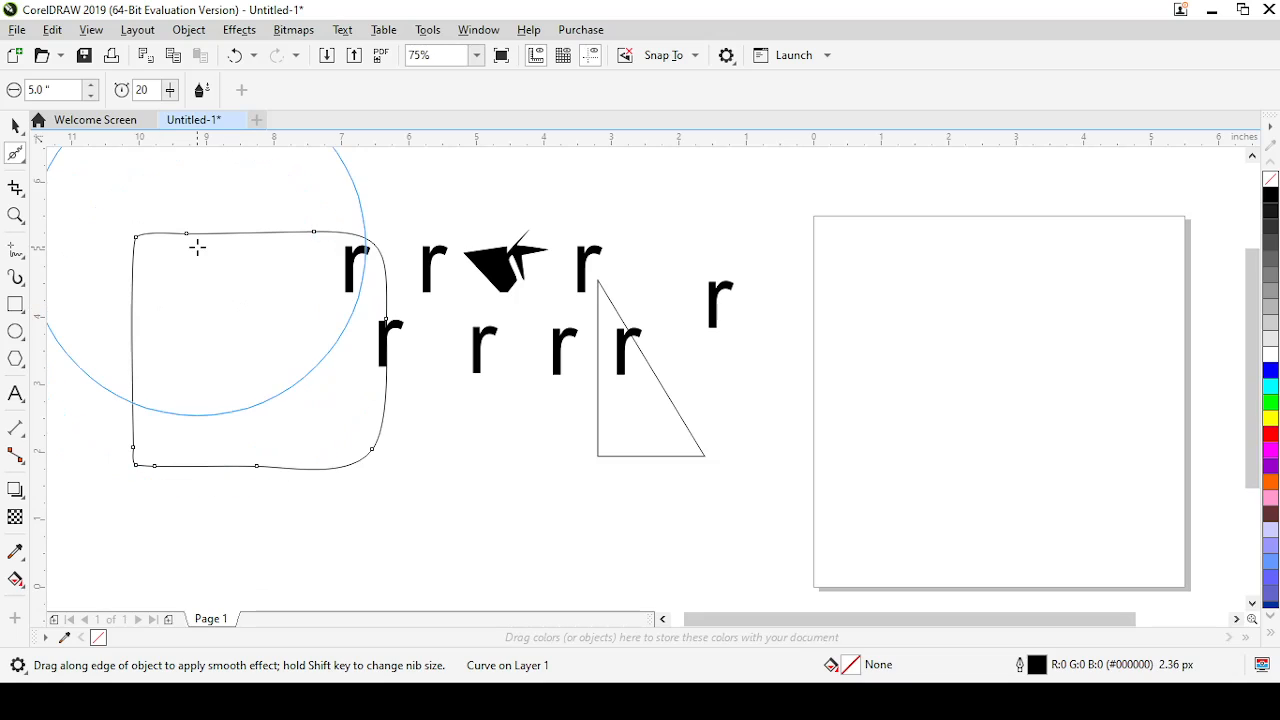
# Switch to the Smear tool with a 1-inch nib and smear the rounded shape's top edge, right side and upper-left corner
pyautogui.click(23, 162)
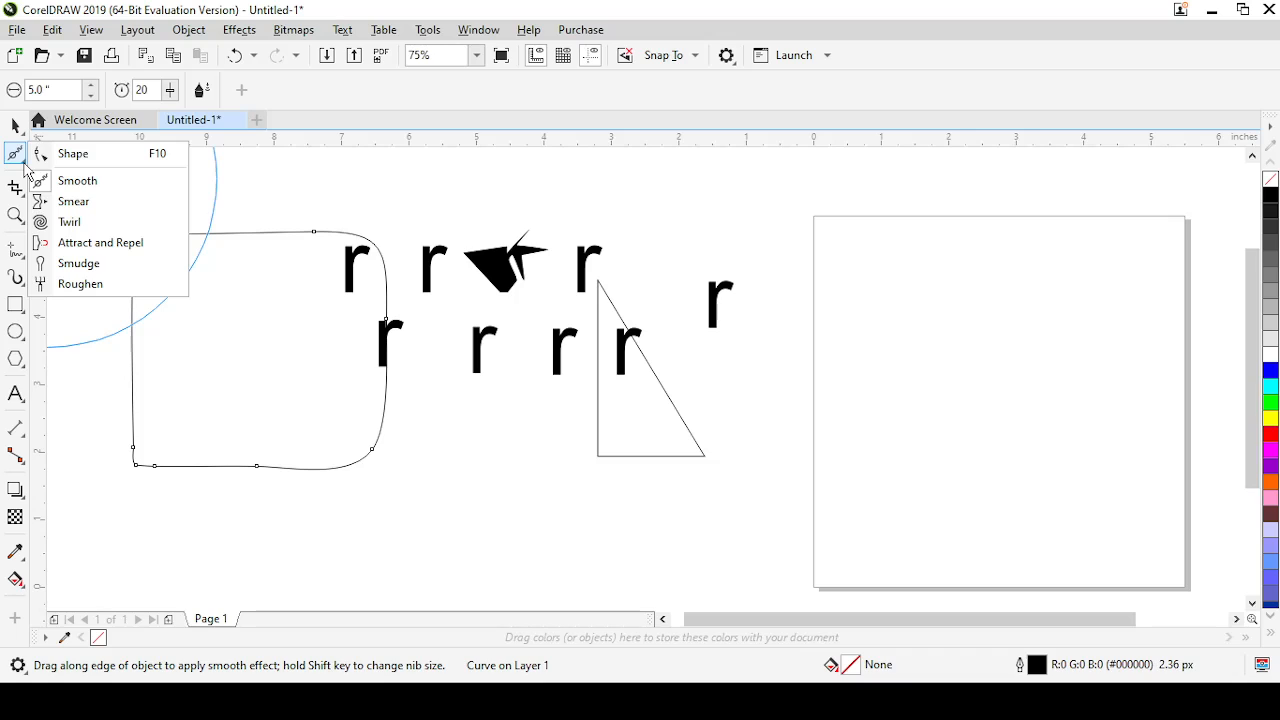
pyautogui.click(66, 206)
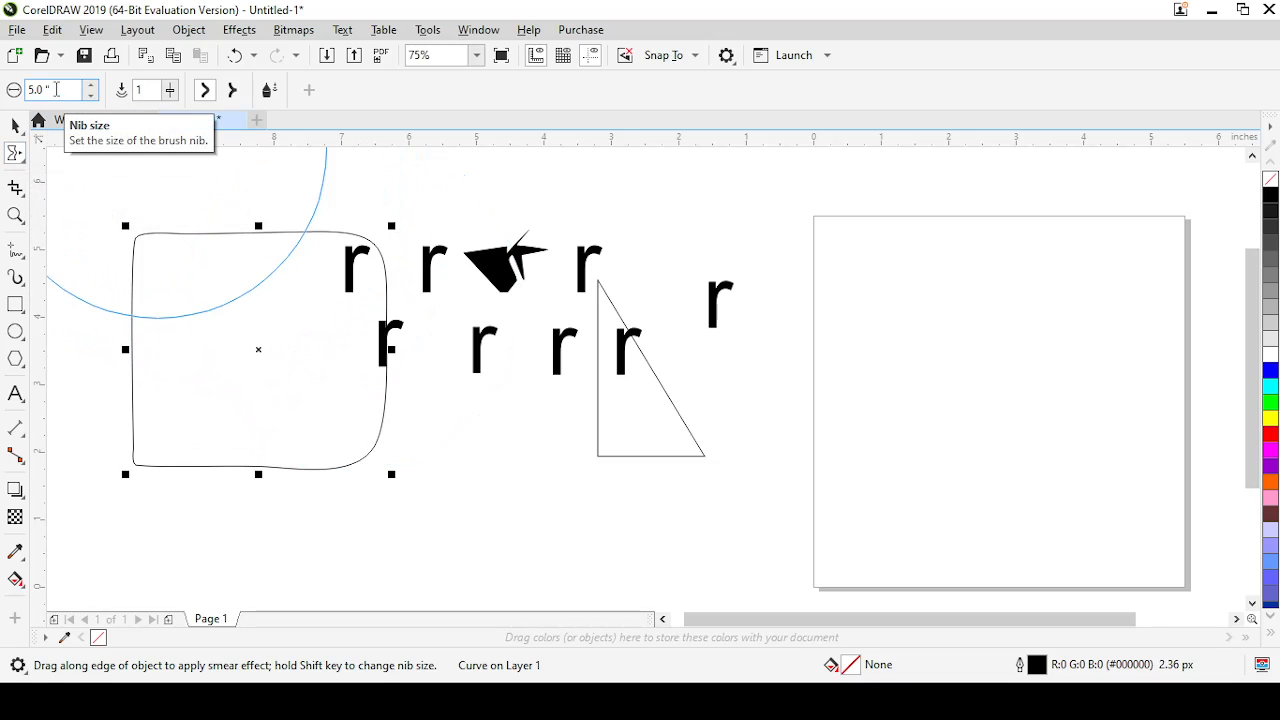
pyautogui.moveTo(56, 93); pyautogui.dragTo(21, 90)
pyautogui.write('1')
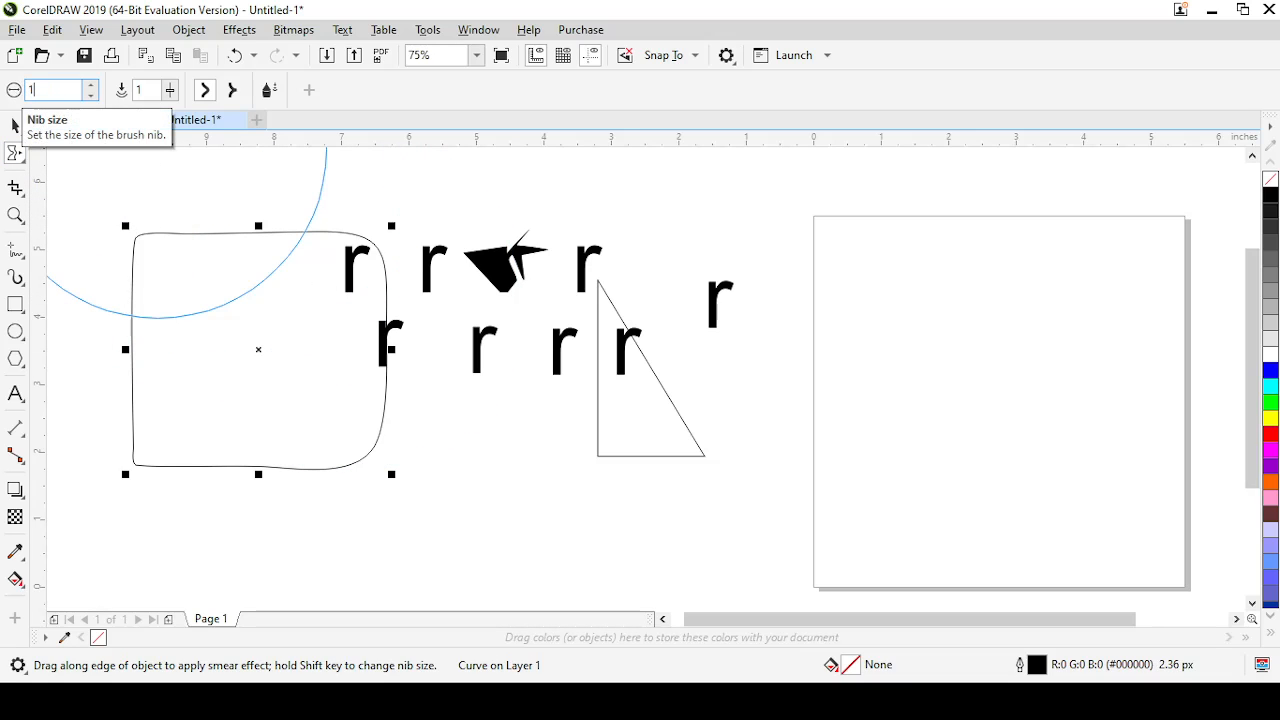
pyautogui.press('Return')
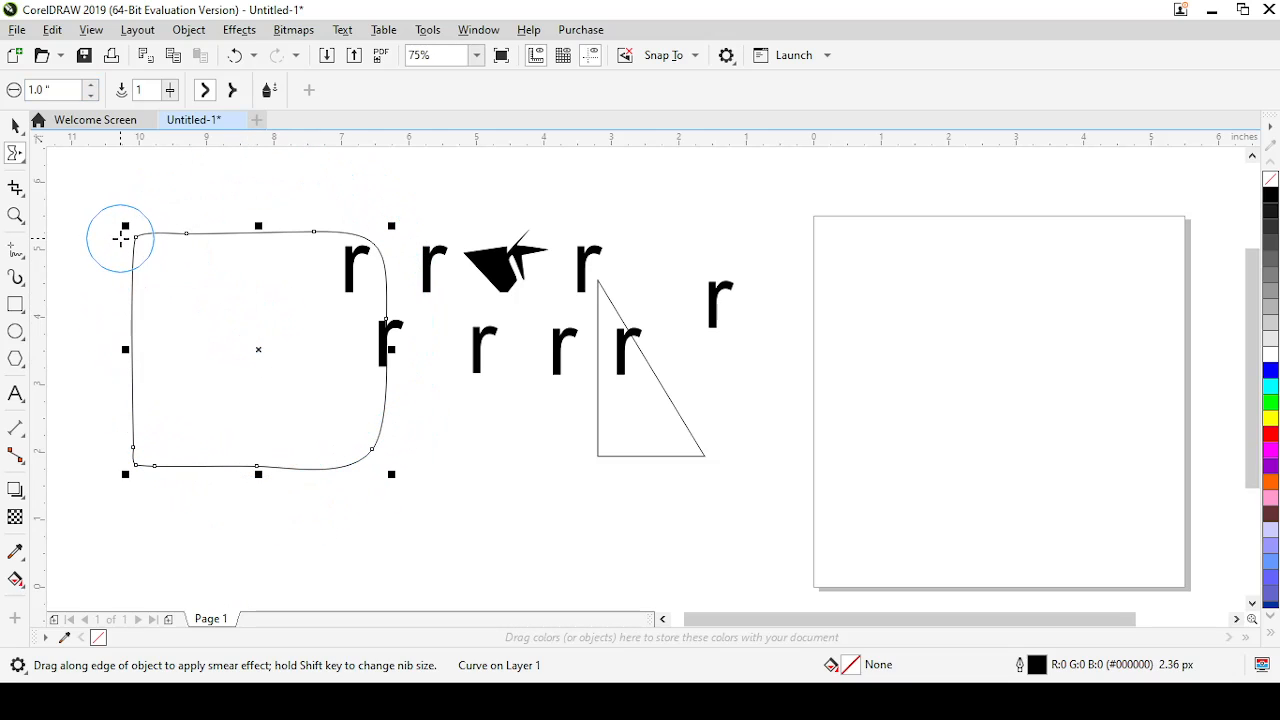
pyautogui.moveTo(121, 238)
pyautogui.mouseDown()
pyautogui.moveTo(176, 268)
pyautogui.moveTo(203, 311)
pyautogui.moveTo(186, 228)
pyautogui.moveTo(239, 337)
pyautogui.moveTo(220, 227)
pyautogui.mouseUp()
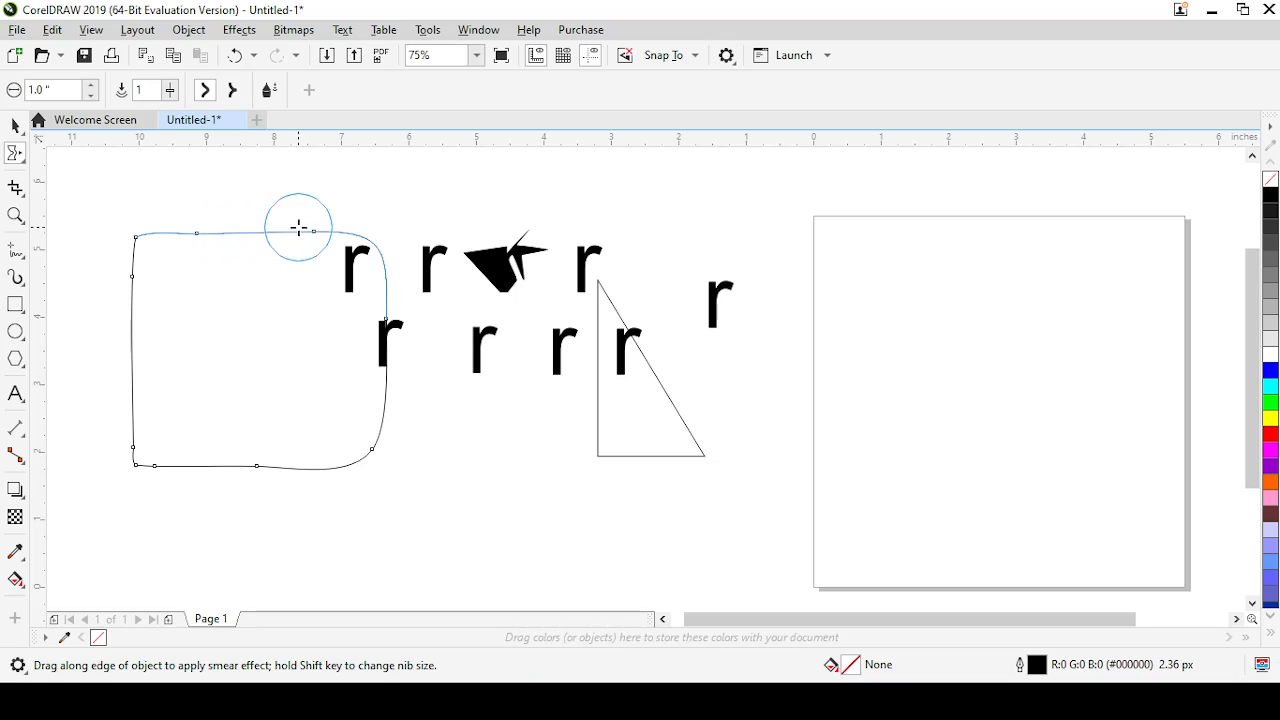
pyautogui.moveTo(409, 374); pyautogui.dragTo(360, 377)
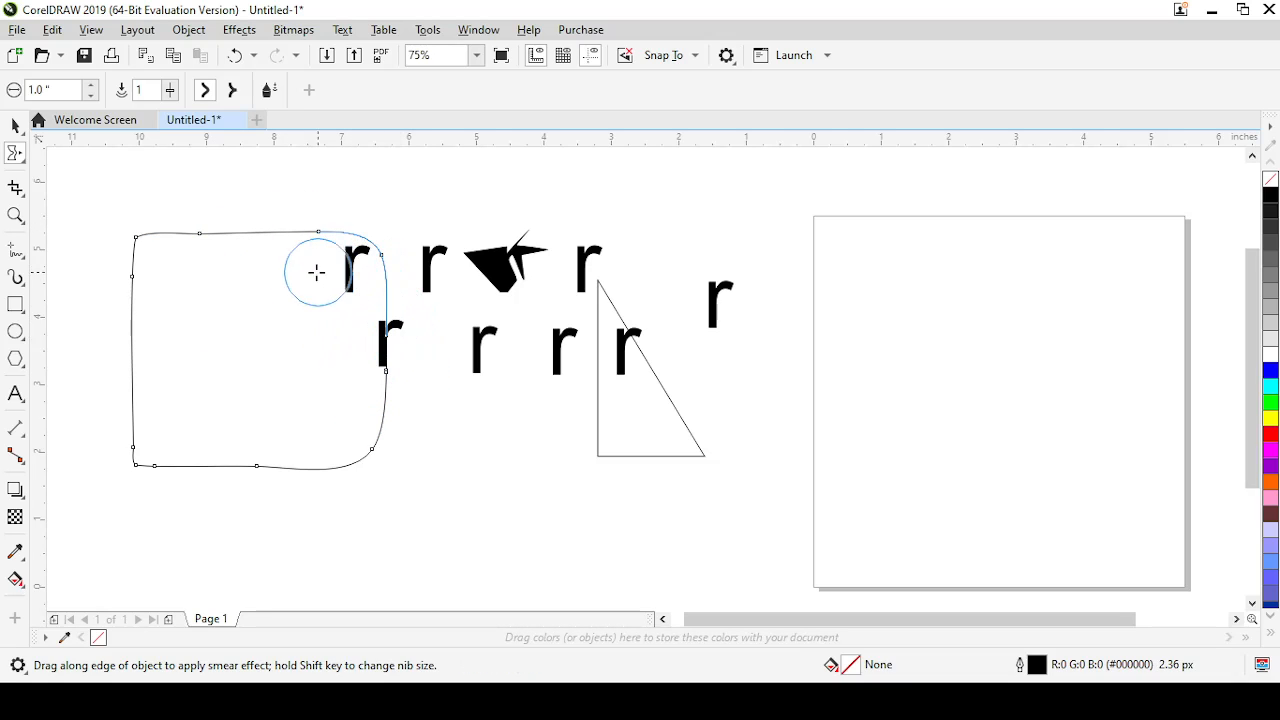
pyautogui.moveTo(223, 246); pyautogui.dragTo(244, 335)
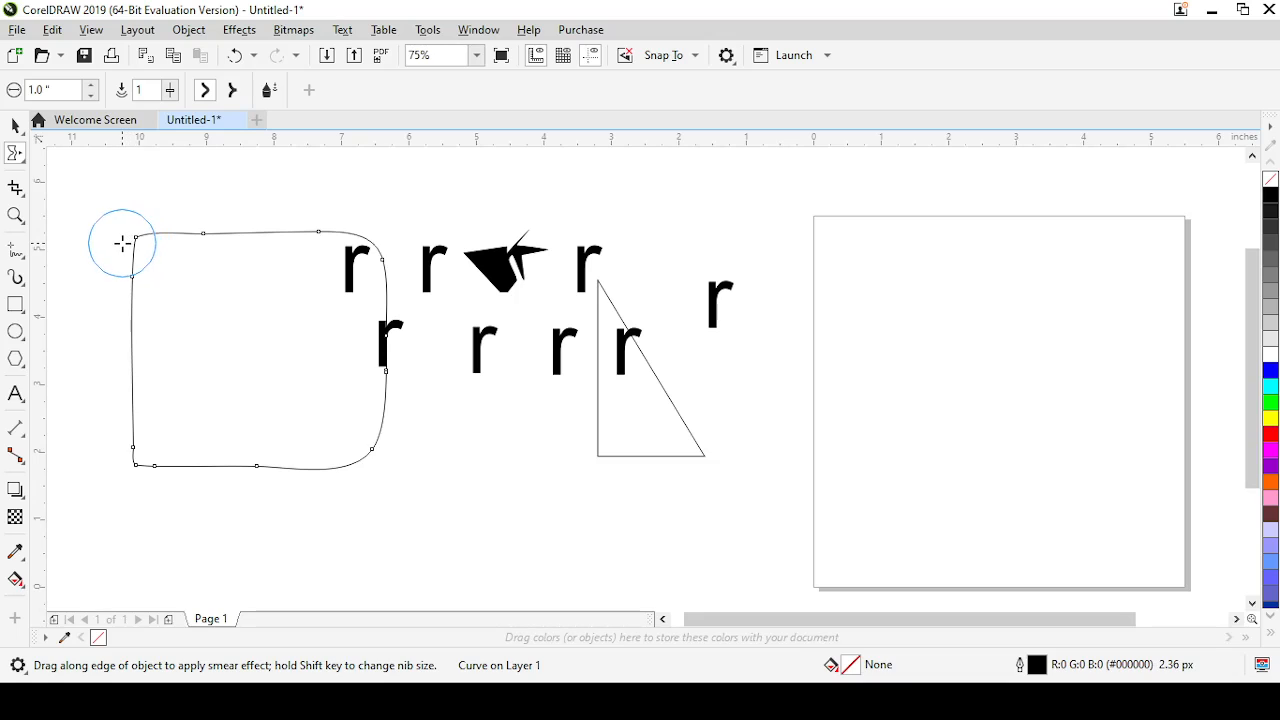
pyautogui.moveTo(122, 244)
pyautogui.mouseDown()
pyautogui.moveTo(200, 280)
pyautogui.moveTo(163, 263)
pyautogui.mouseUp()
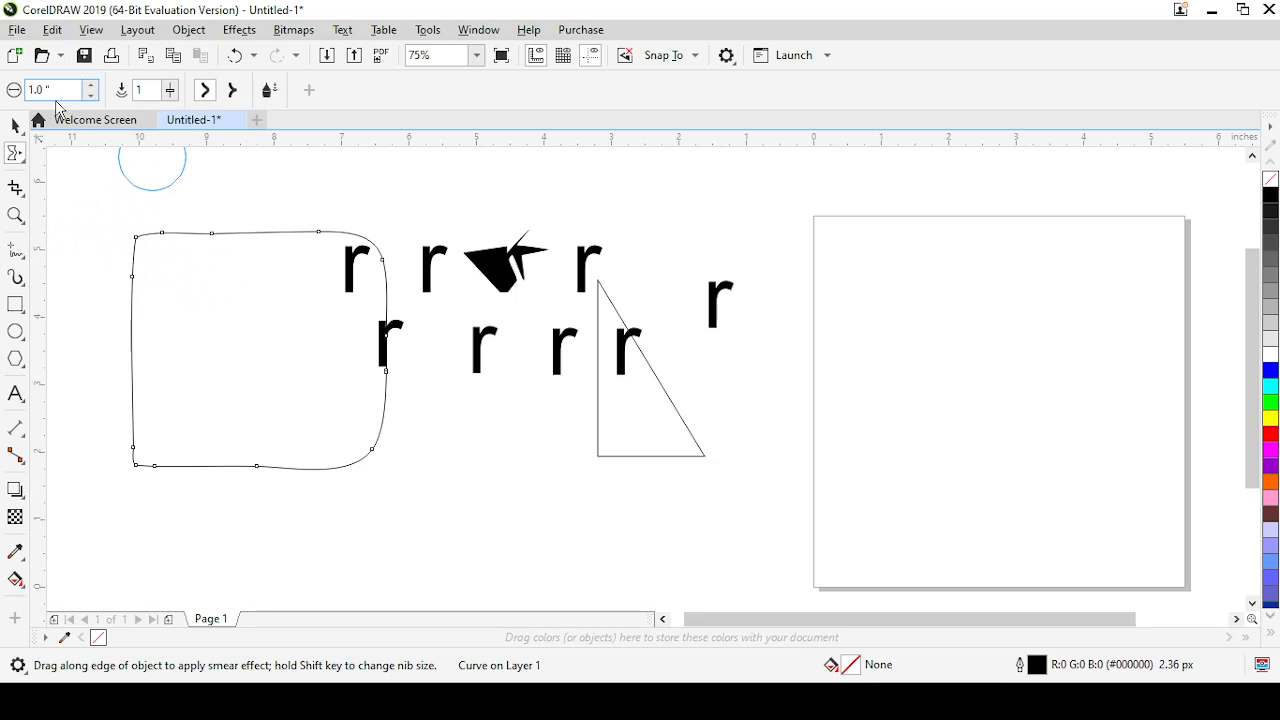
# Increase the Smear tool's nib size to 5 inches and smear repeatedly across the rounded shape
pyautogui.moveTo(53, 92); pyautogui.dragTo(12, 91)
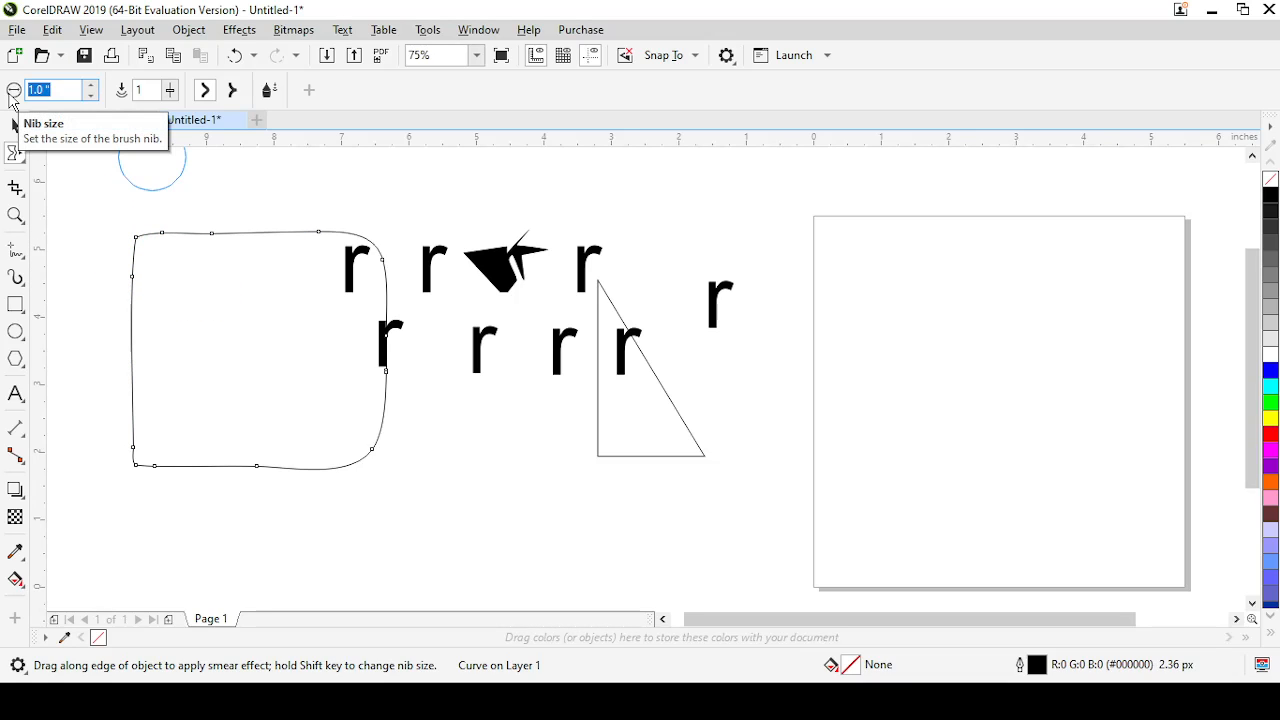
pyautogui.write('5')
pyautogui.press('Return')
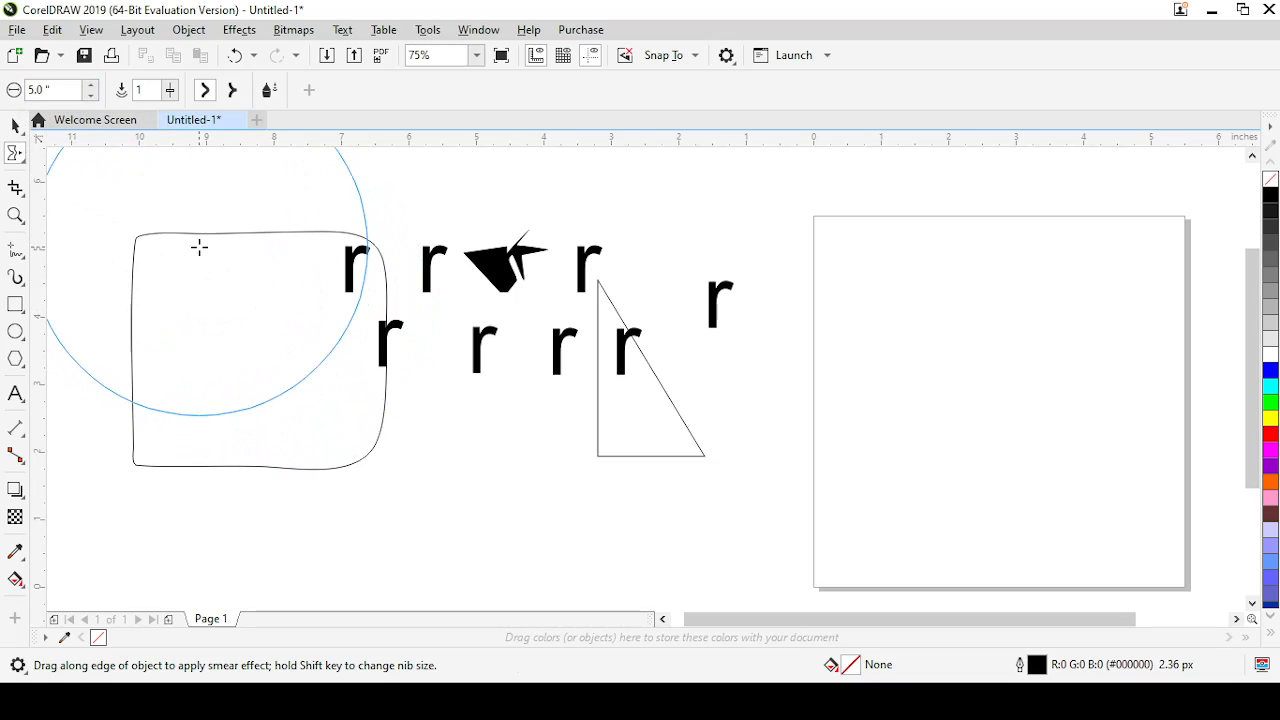
pyautogui.click(248, 332)
pyautogui.moveTo(403, 271)
pyautogui.mouseDown()
pyautogui.moveTo(317, 310)
pyautogui.moveTo(455, 265)
pyautogui.moveTo(341, 308)
pyautogui.moveTo(249, 311)
pyautogui.mouseUp()
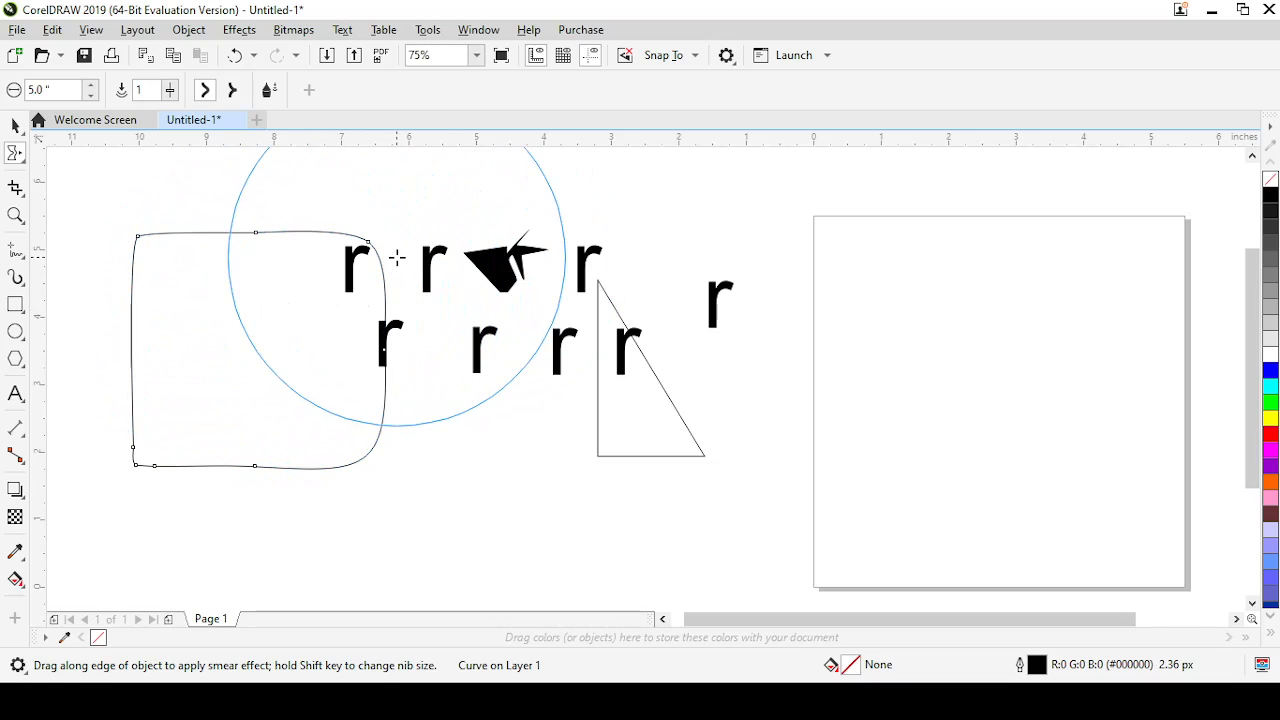
pyautogui.moveTo(395, 259)
pyautogui.mouseDown()
pyautogui.moveTo(280, 309)
pyautogui.moveTo(264, 303)
pyautogui.mouseUp()
pyautogui.moveTo(197, 274); pyautogui.dragTo(300, 371)
pyautogui.moveTo(226, 285); pyautogui.dragTo(350, 383)
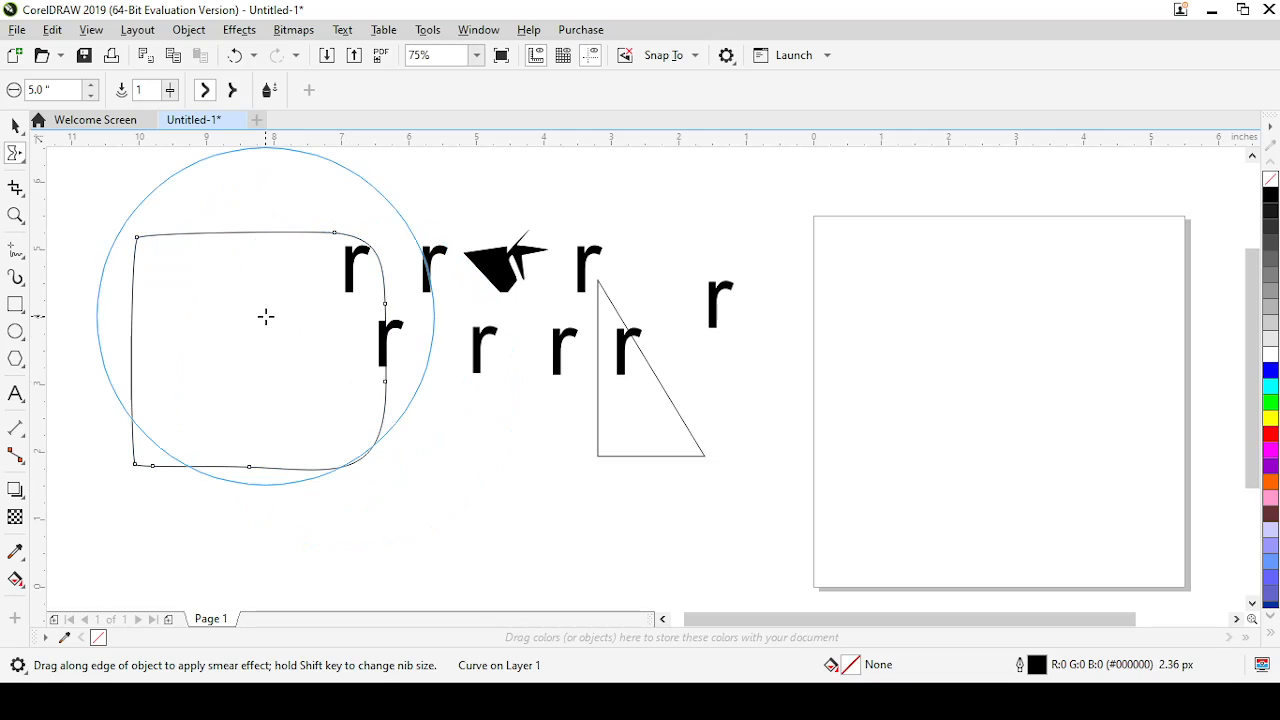
pyautogui.moveTo(266, 317)
pyautogui.mouseDown()
pyautogui.moveTo(374, 402)
pyautogui.moveTo(306, 357)
pyautogui.moveTo(361, 394)
pyautogui.mouseUp()
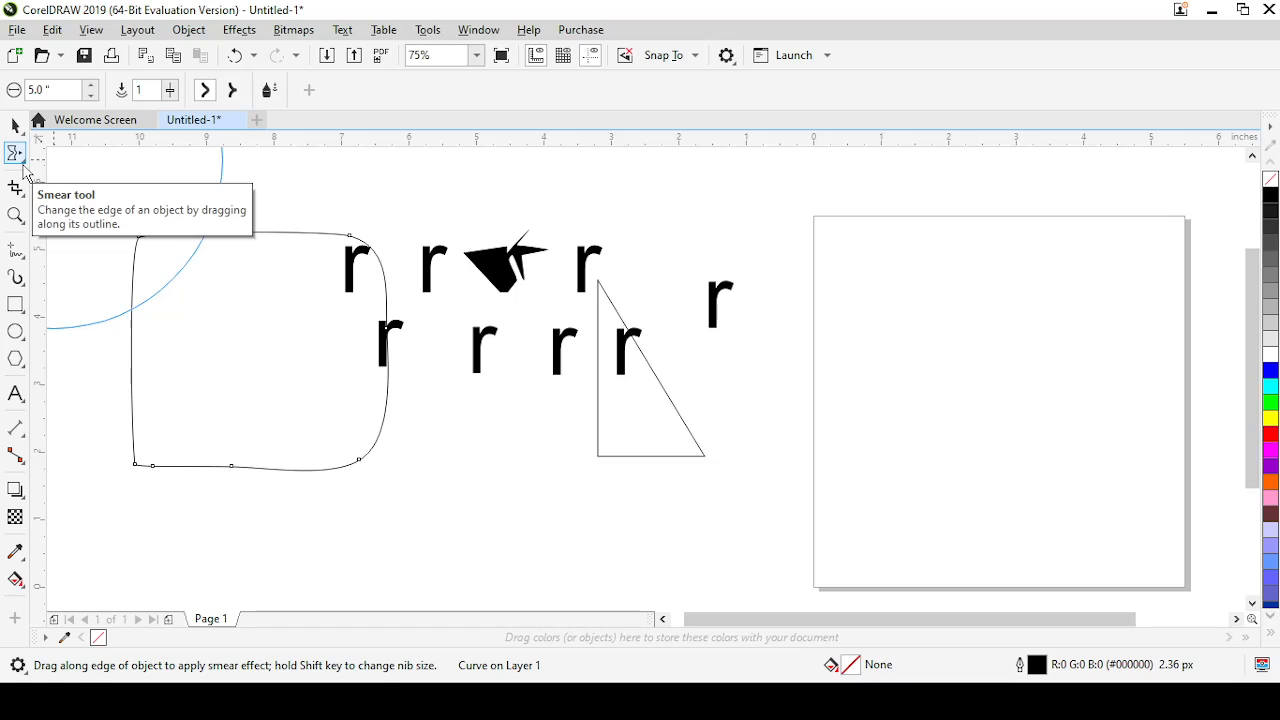
# Switch to the Twirl tool with a 1-inch nib and twirl the rounded shape's upper-left corner and top edge
pyautogui.click(24, 166)
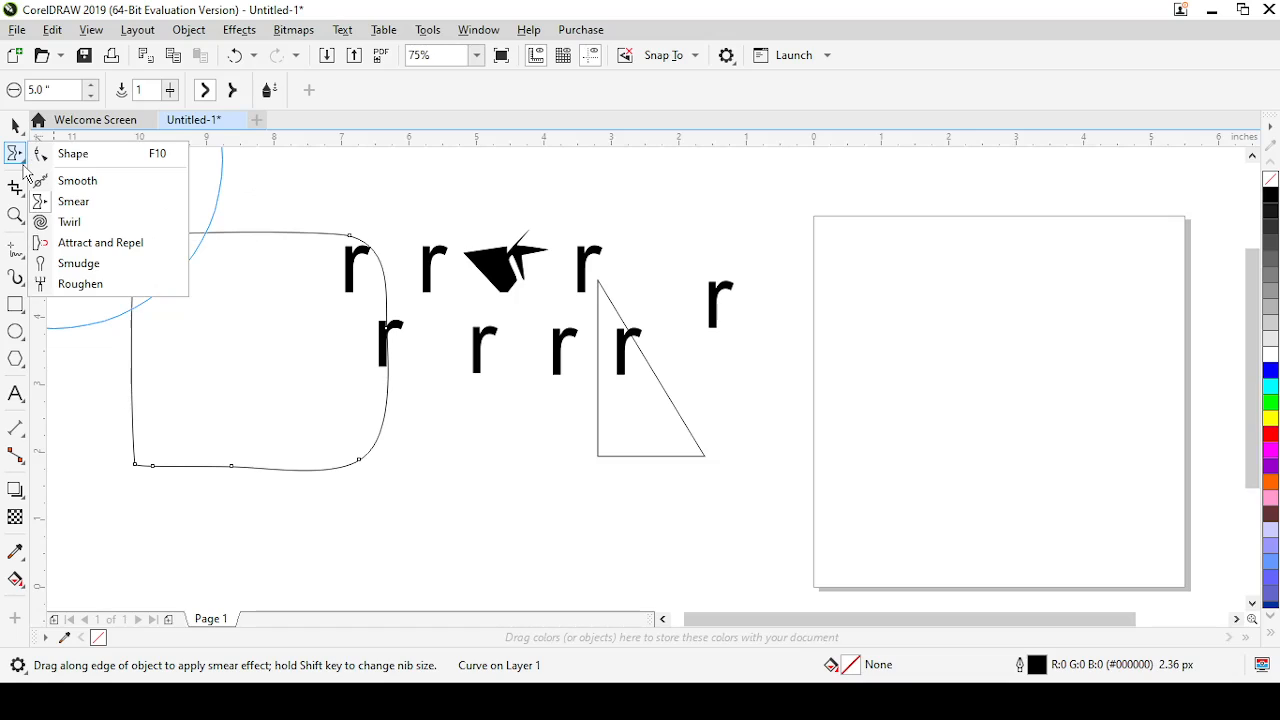
pyautogui.click(66, 222)
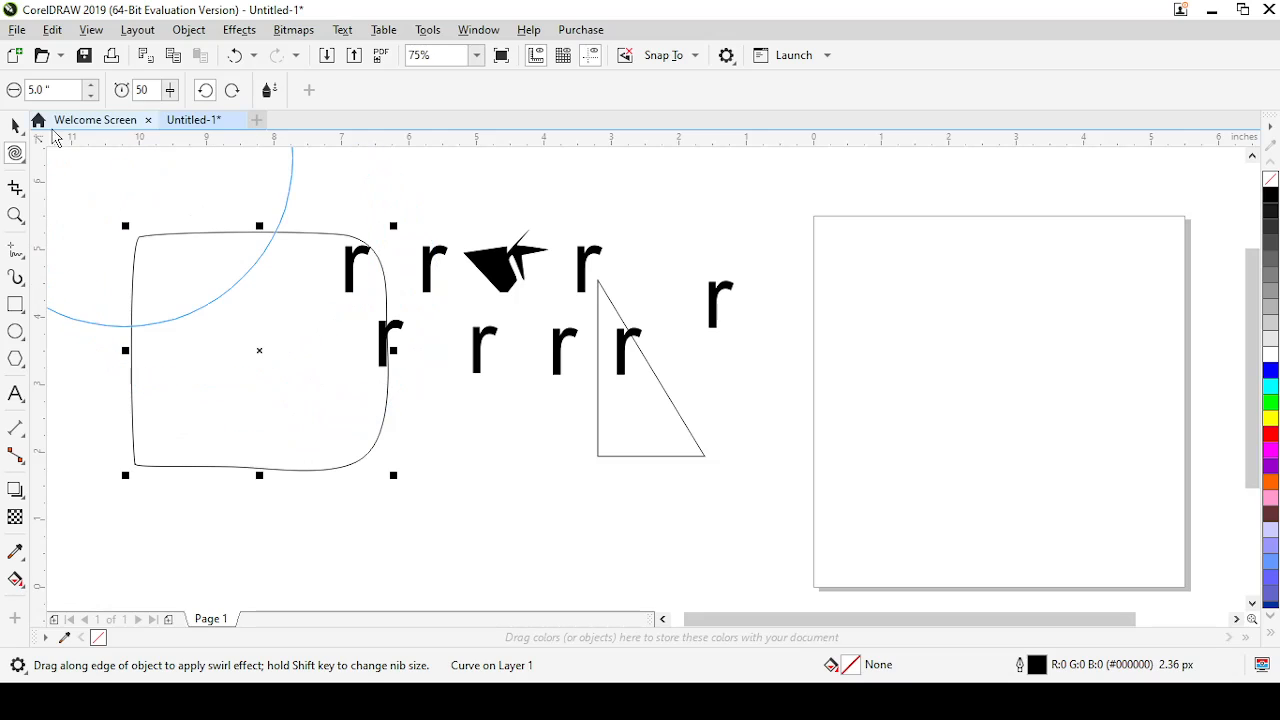
pyautogui.moveTo(50, 90); pyautogui.dragTo(5, 97)
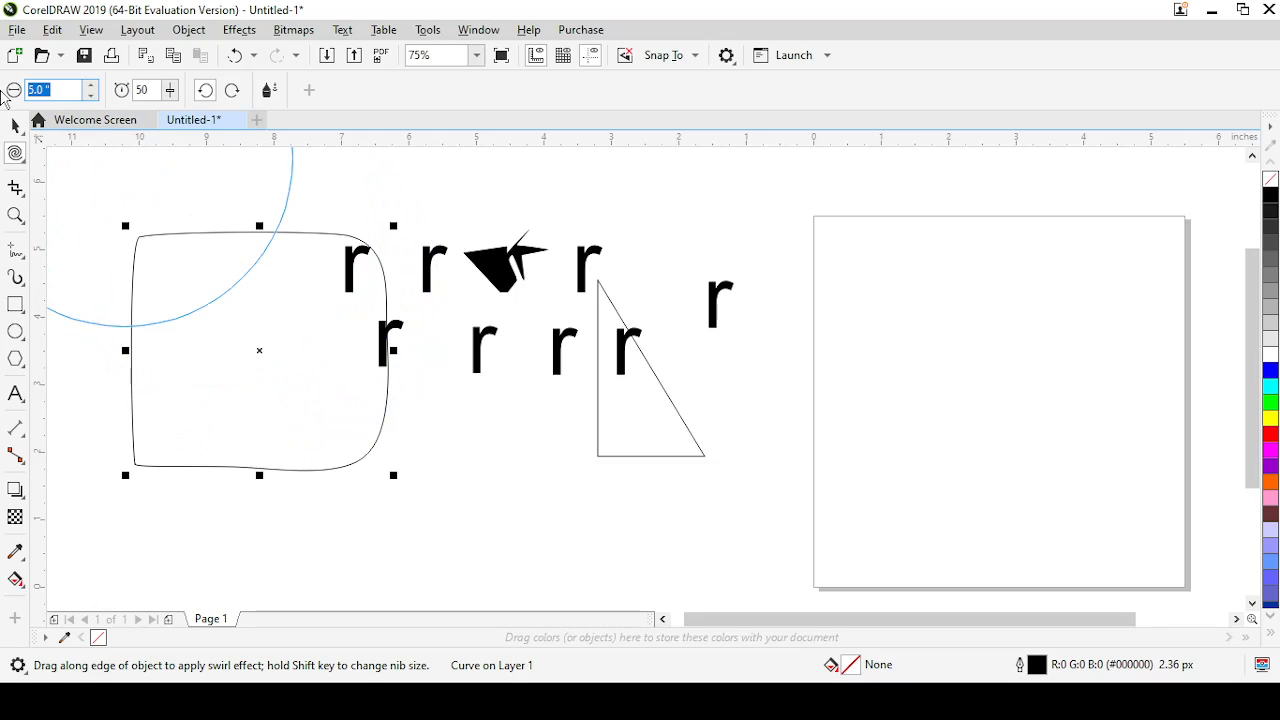
pyautogui.write('1')
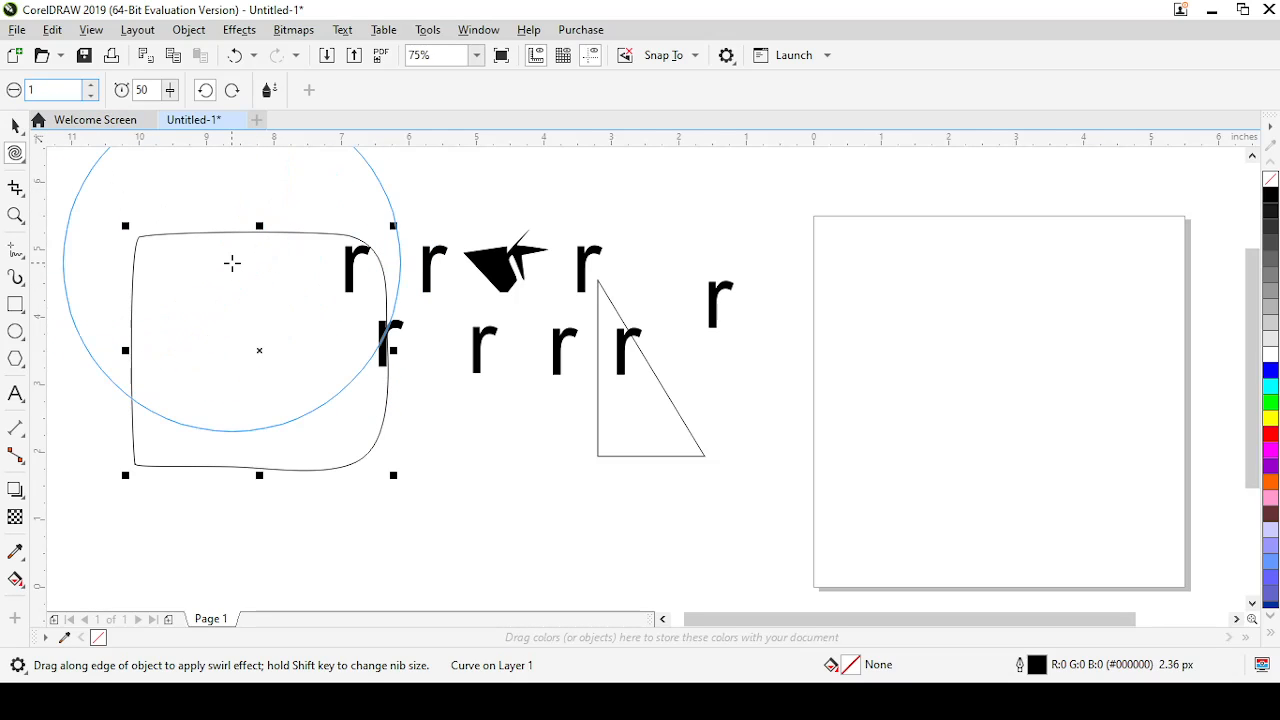
pyautogui.press('Return')
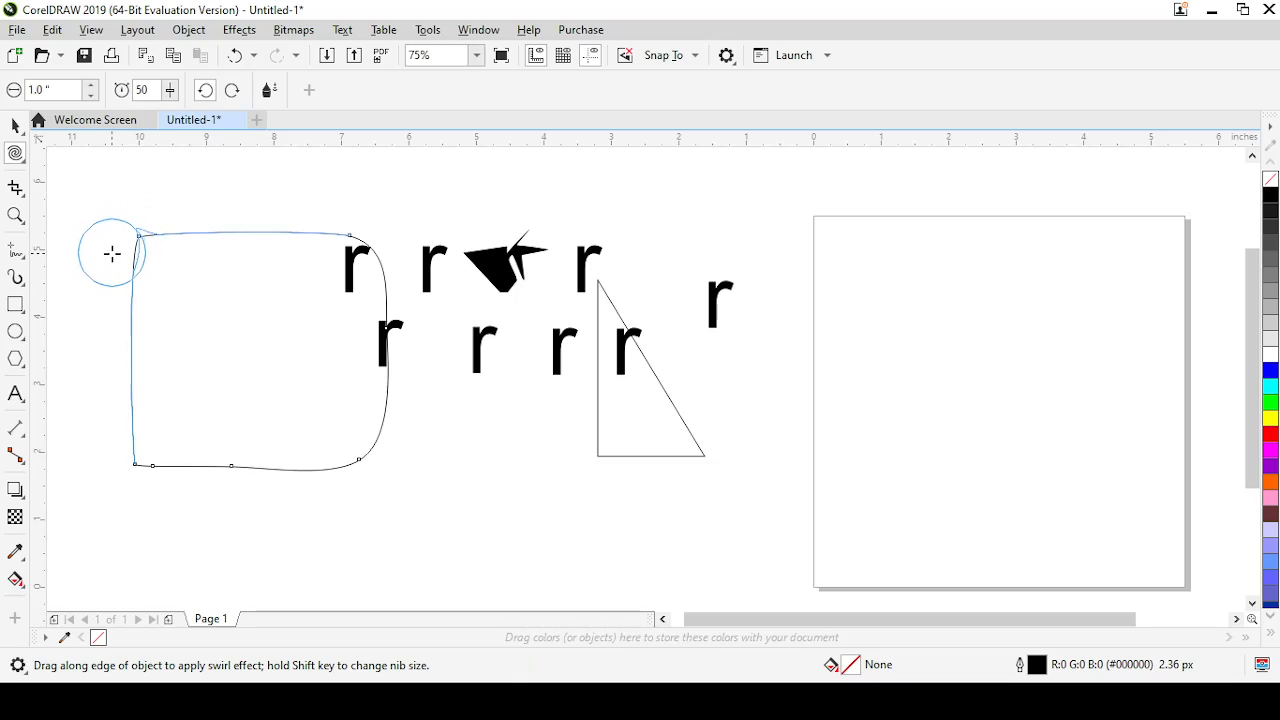
pyautogui.moveTo(117, 229); pyautogui.dragTo(133, 230)
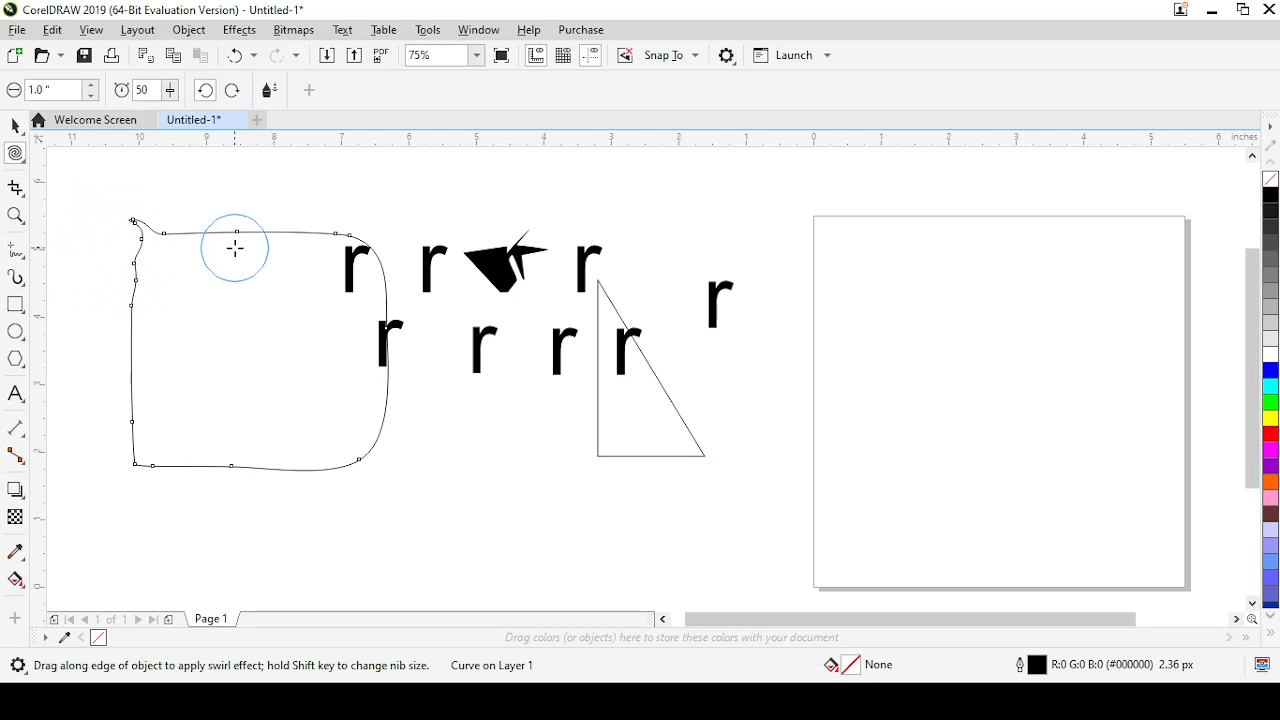
pyautogui.moveTo(235, 247)
pyautogui.mouseDown()
pyautogui.moveTo(193, 277)
pyautogui.moveTo(198, 308)
pyautogui.moveTo(261, 236)
pyautogui.mouseUp()
pyautogui.moveTo(250, 203)
pyautogui.mouseDown()
pyautogui.moveTo(214, 180)
pyautogui.moveTo(280, 291)
pyautogui.moveTo(260, 220)
pyautogui.moveTo(246, 220)
pyautogui.mouseUp()
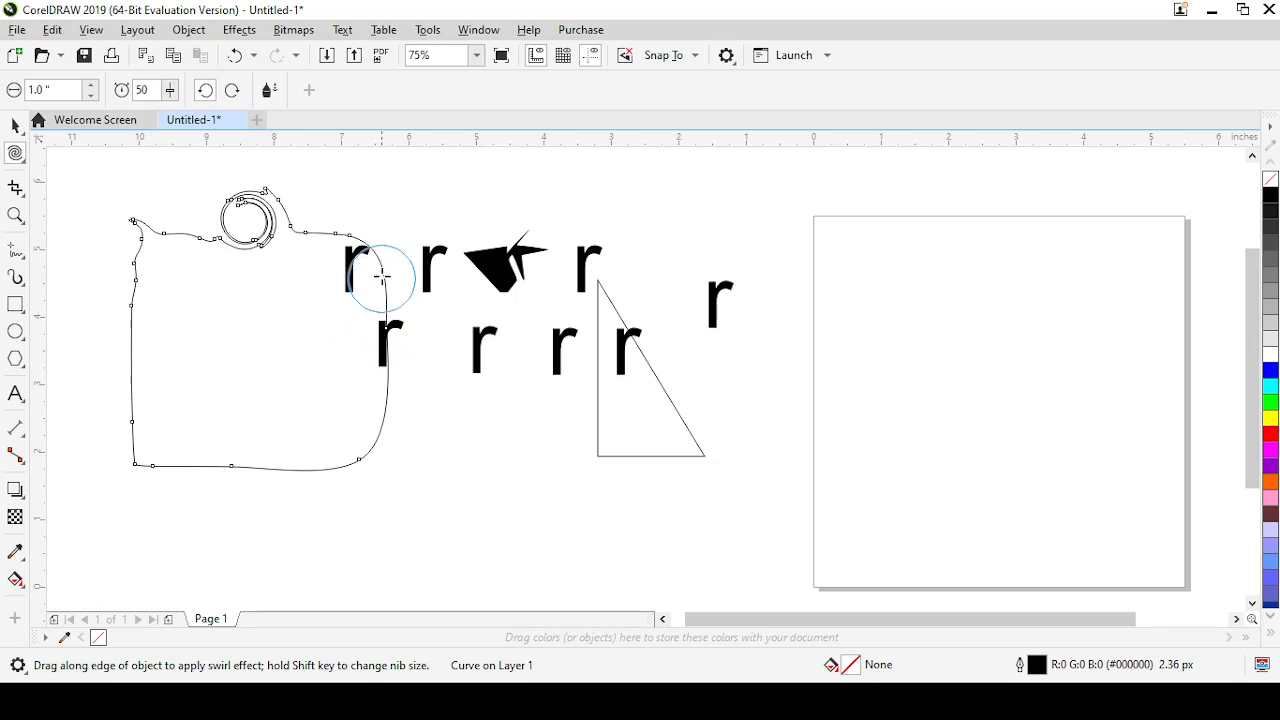
# Twirl the rounded shape's two right-hand corners, its right side, its bottom edge and two spots on its left side
pyautogui.moveTo(362, 259); pyautogui.dragTo(360, 260)
pyautogui.moveTo(344, 469); pyautogui.dragTo(347, 468)
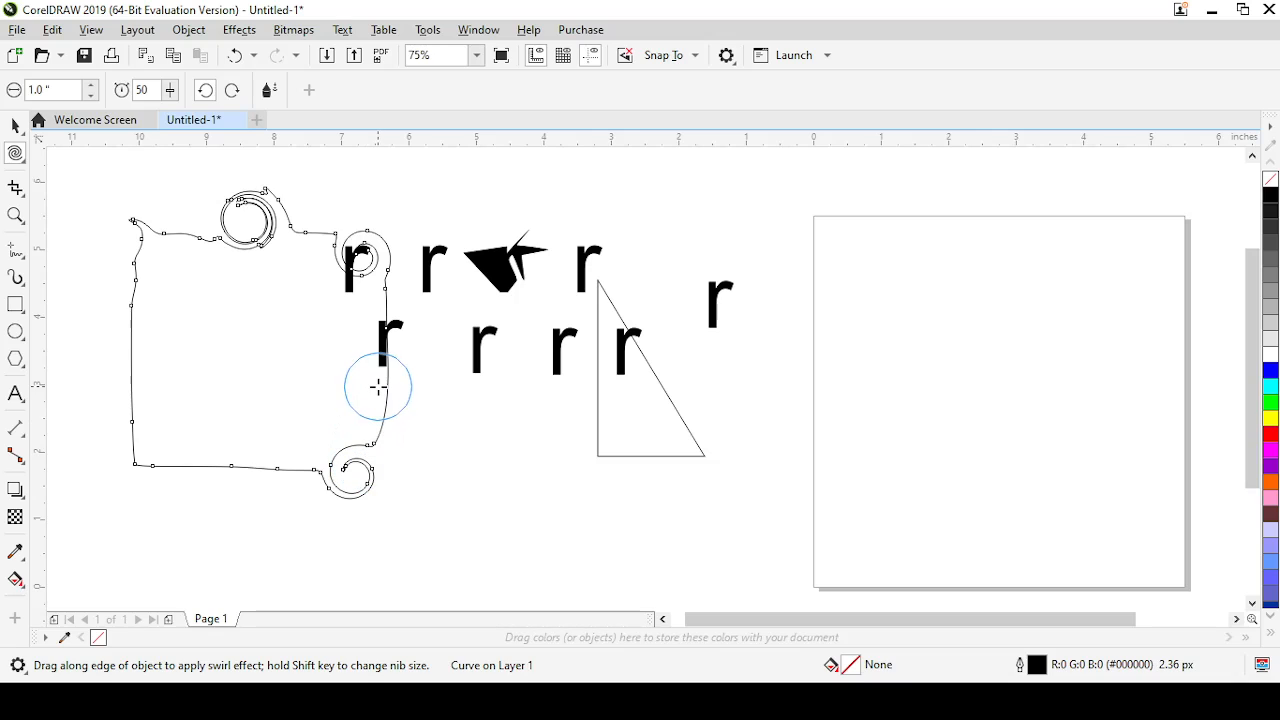
pyautogui.moveTo(375, 386); pyautogui.dragTo(374, 389)
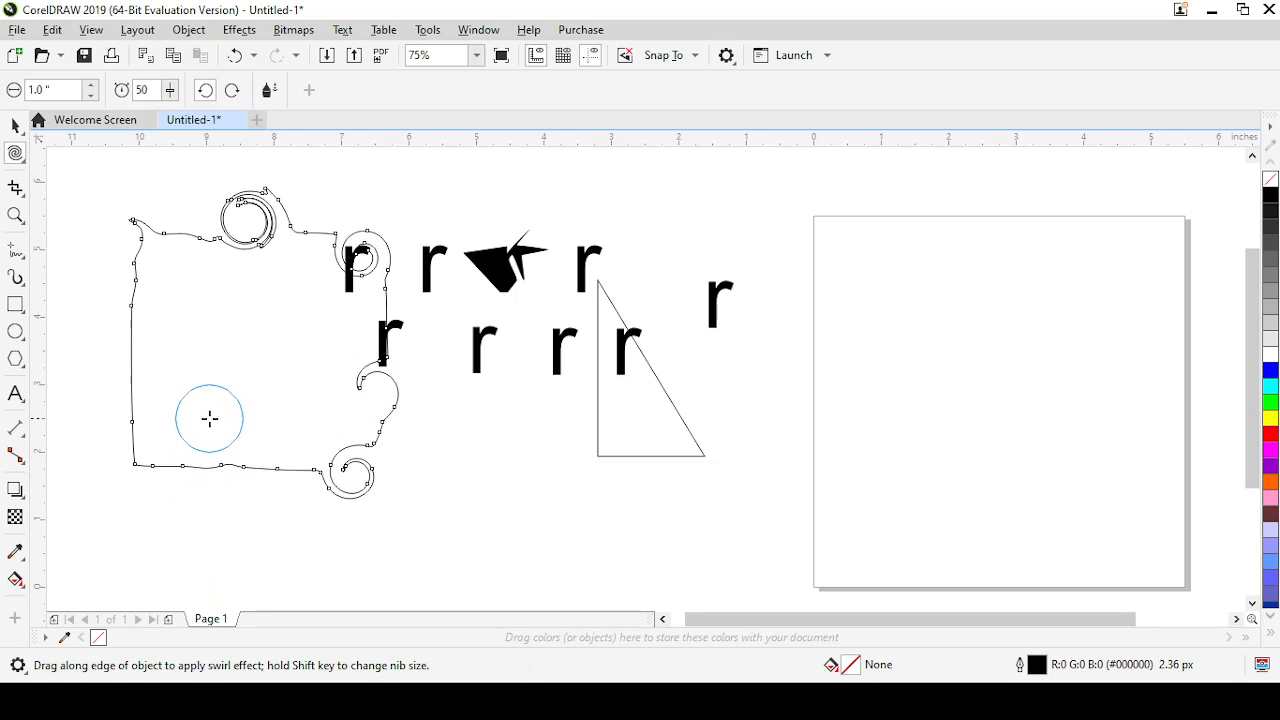
pyautogui.moveTo(210, 450); pyautogui.dragTo(209, 450)
pyautogui.moveTo(131, 389); pyautogui.dragTo(129, 386)
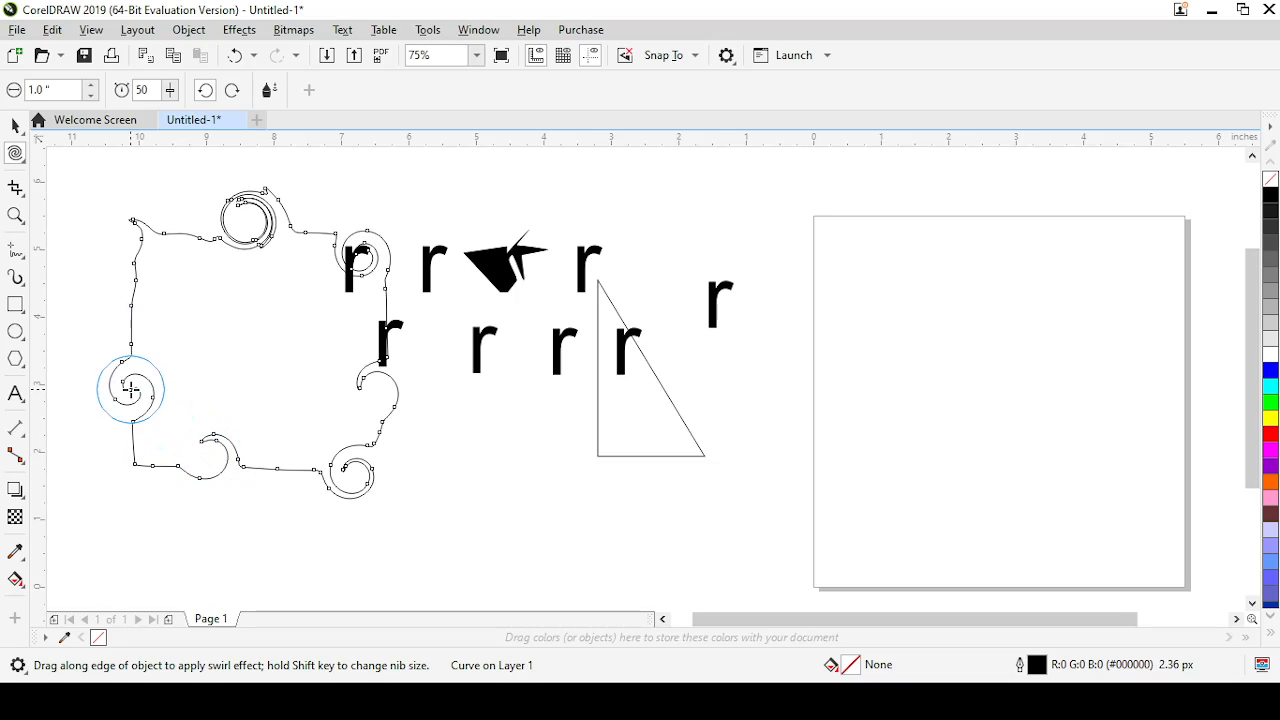
pyautogui.moveTo(131, 315); pyautogui.dragTo(131, 315)
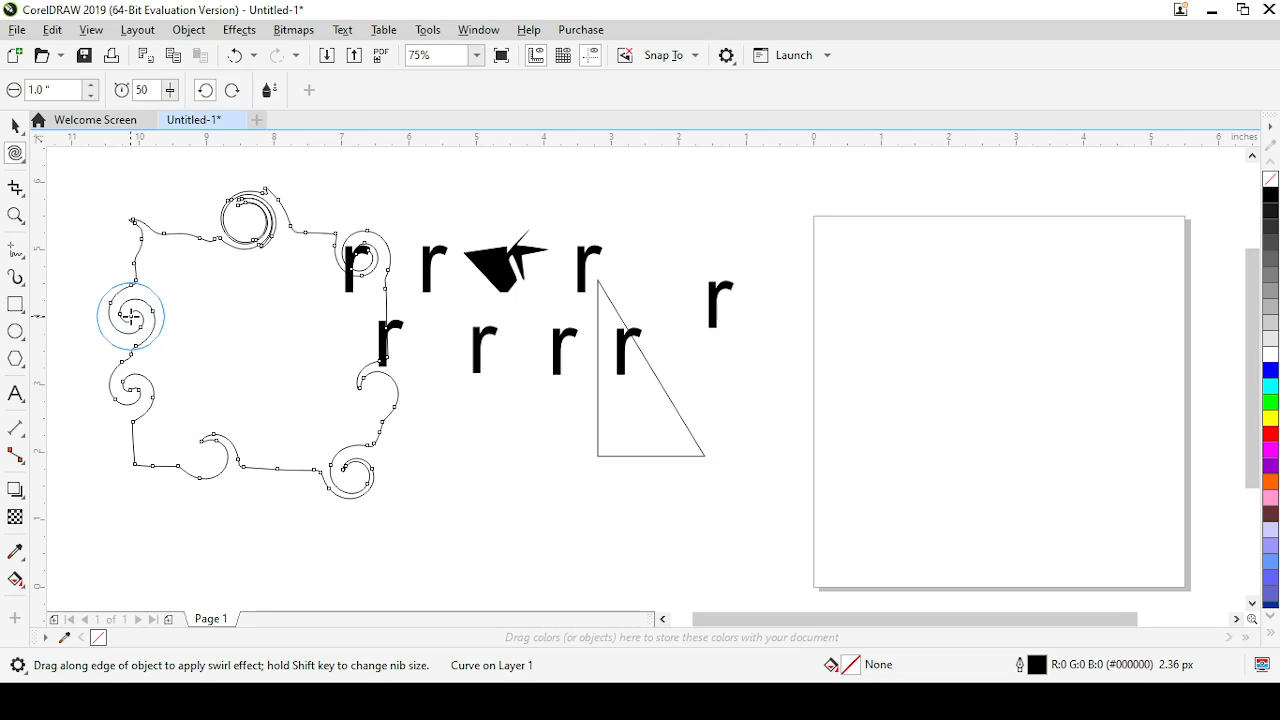
# Set the Twirl rate to 11 and twirl the shape's upper-left corner again
pyautogui.click(168, 91)
pyautogui.moveTo(164, 114); pyautogui.dragTo(134, 120)
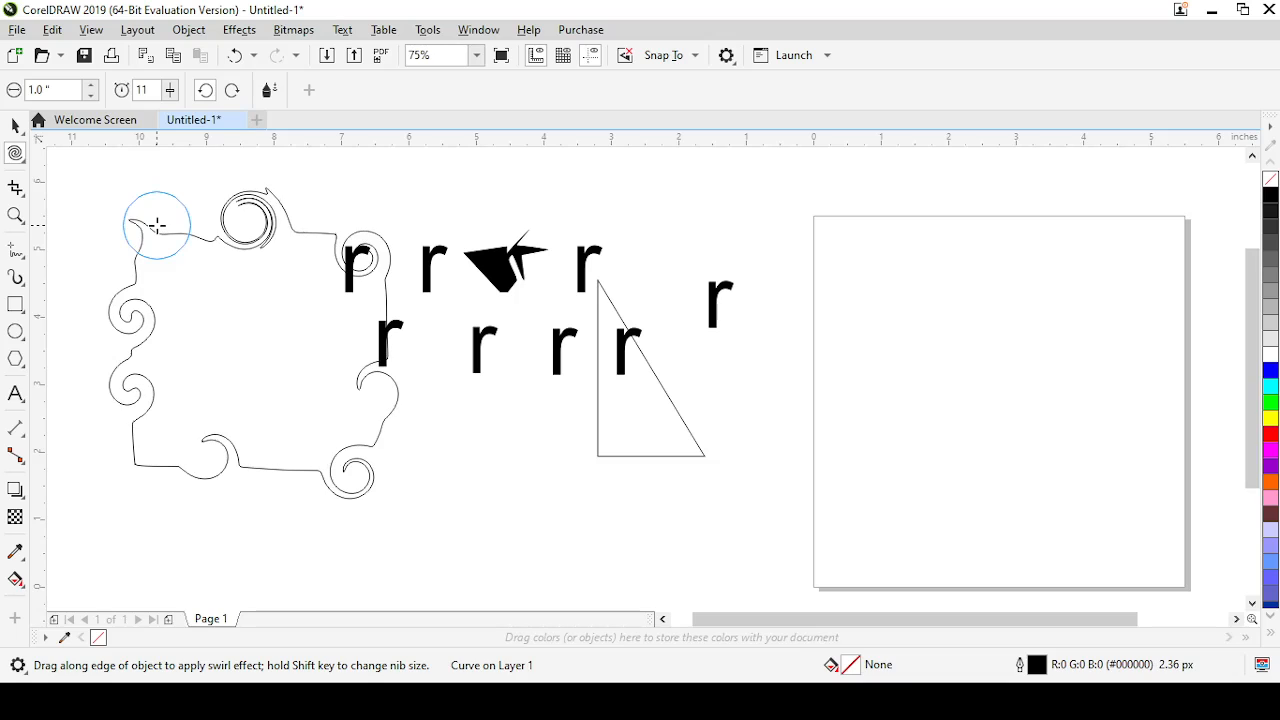
pyautogui.moveTo(157, 225); pyautogui.dragTo(155, 221)
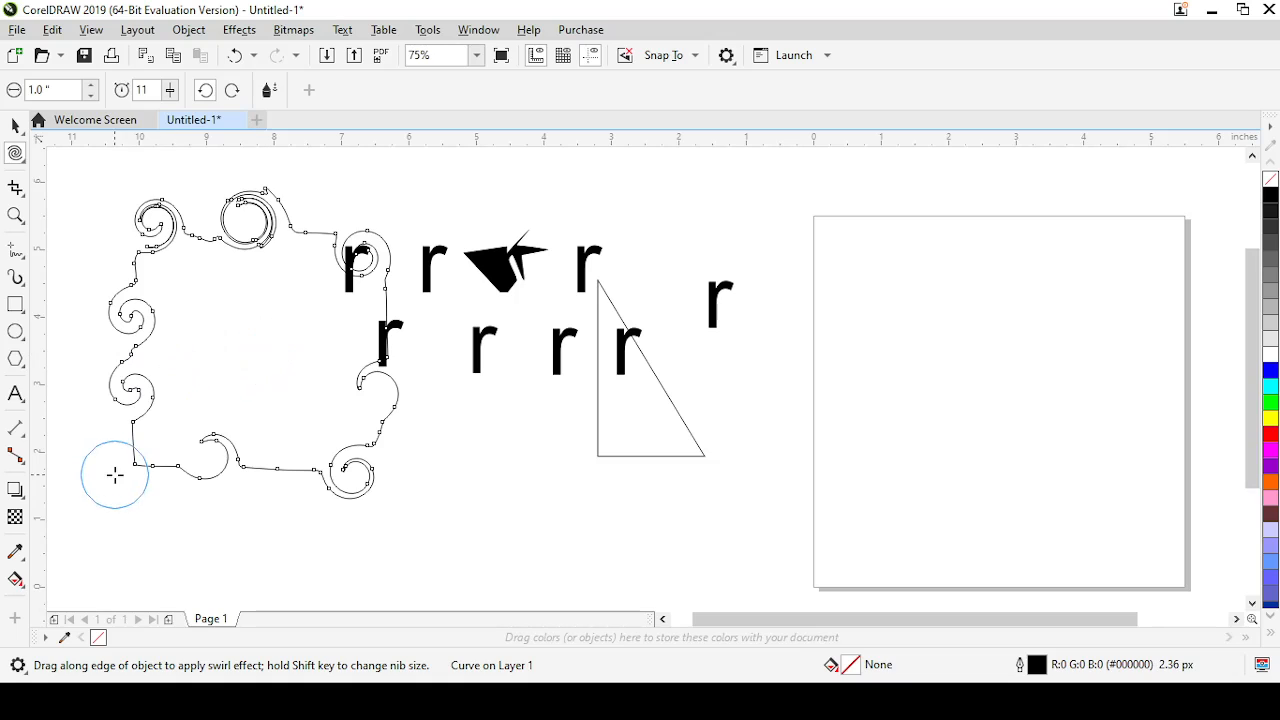
# Switch to the Attract and Repel tool and attract the curves along the twirled shape's right side with the 1-inch nib
pyautogui.click(24, 162)
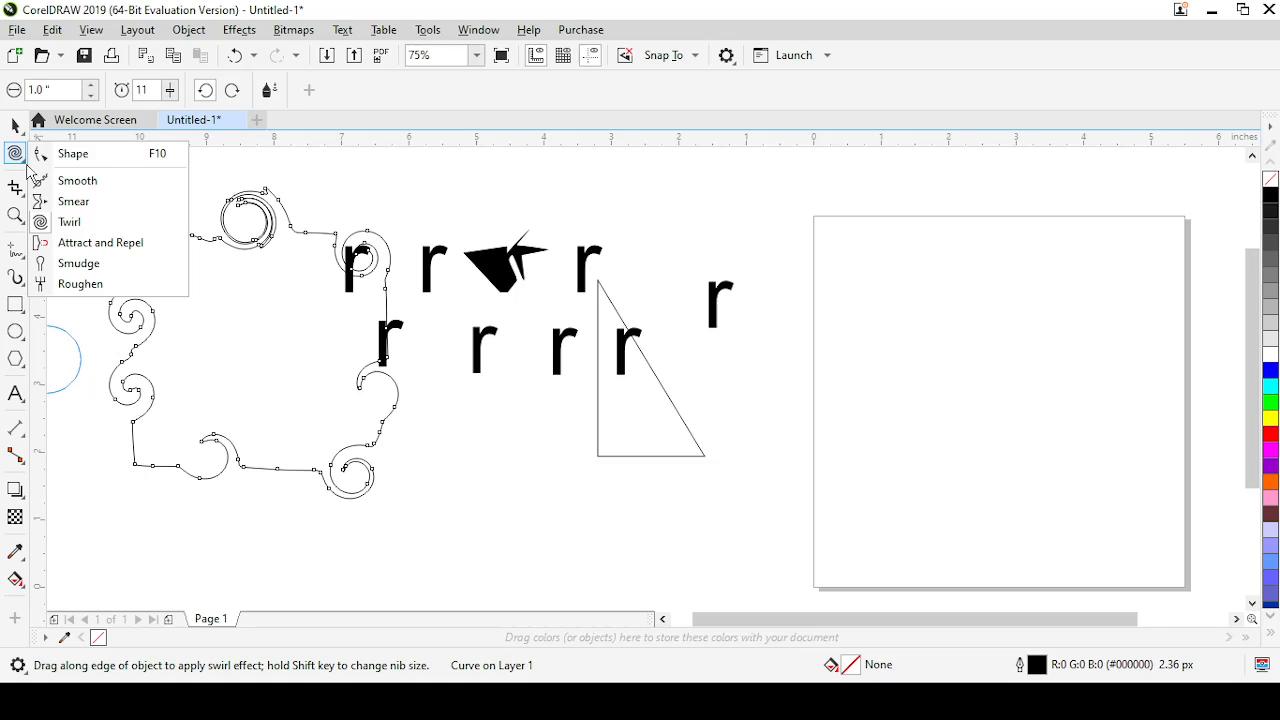
pyautogui.click(90, 246)
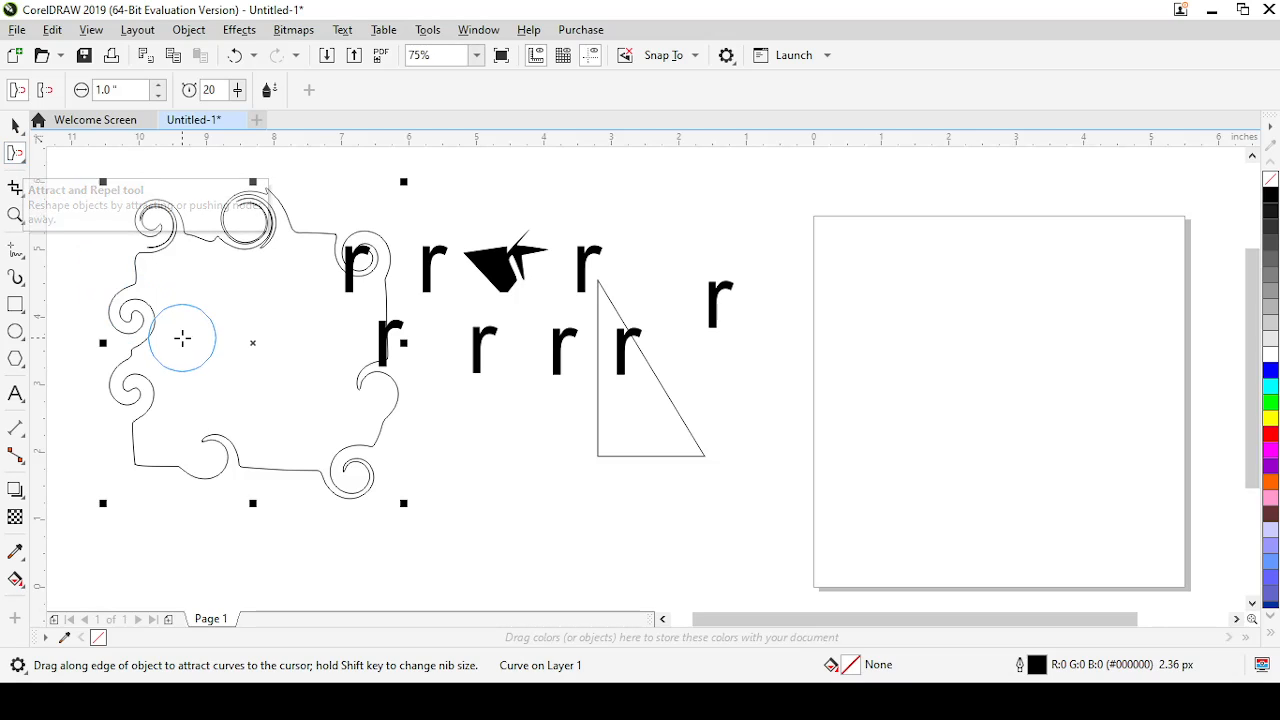
pyautogui.moveTo(400, 444)
pyautogui.mouseDown()
pyautogui.moveTo(382, 408)
pyautogui.moveTo(423, 405)
pyautogui.moveTo(445, 440)
pyautogui.mouseUp()
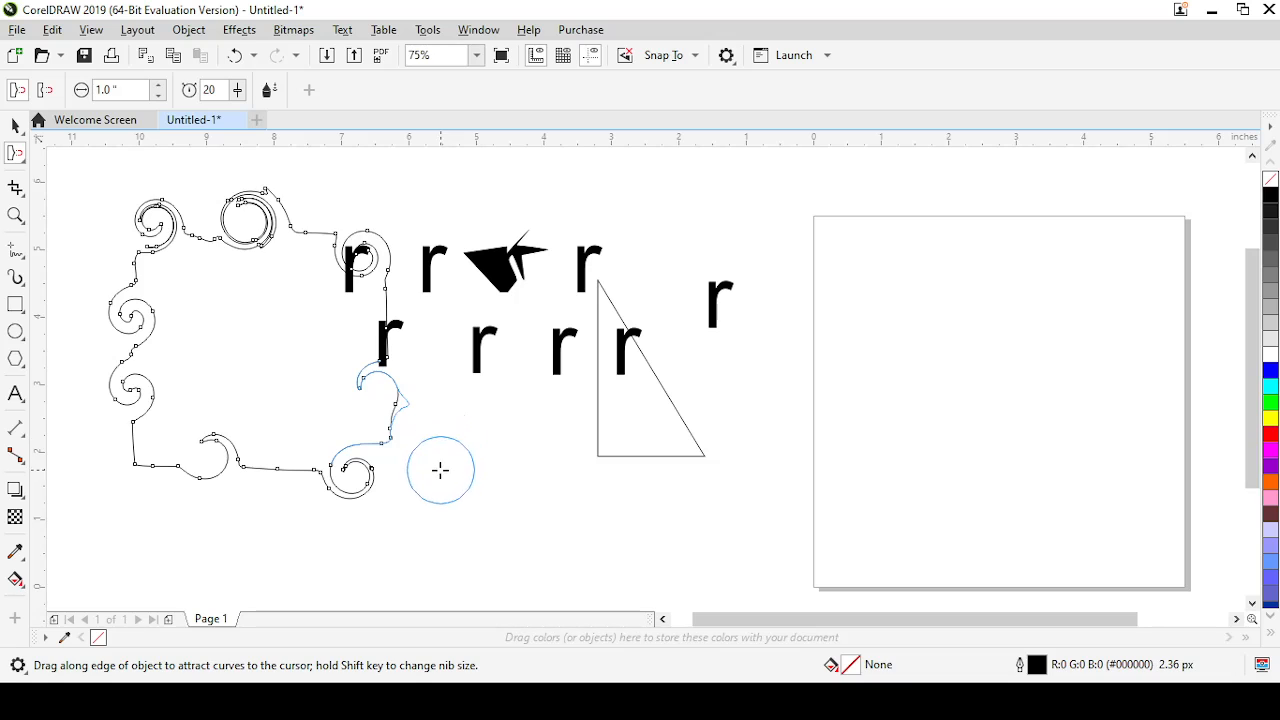
pyautogui.moveTo(427, 319); pyautogui.dragTo(362, 319)
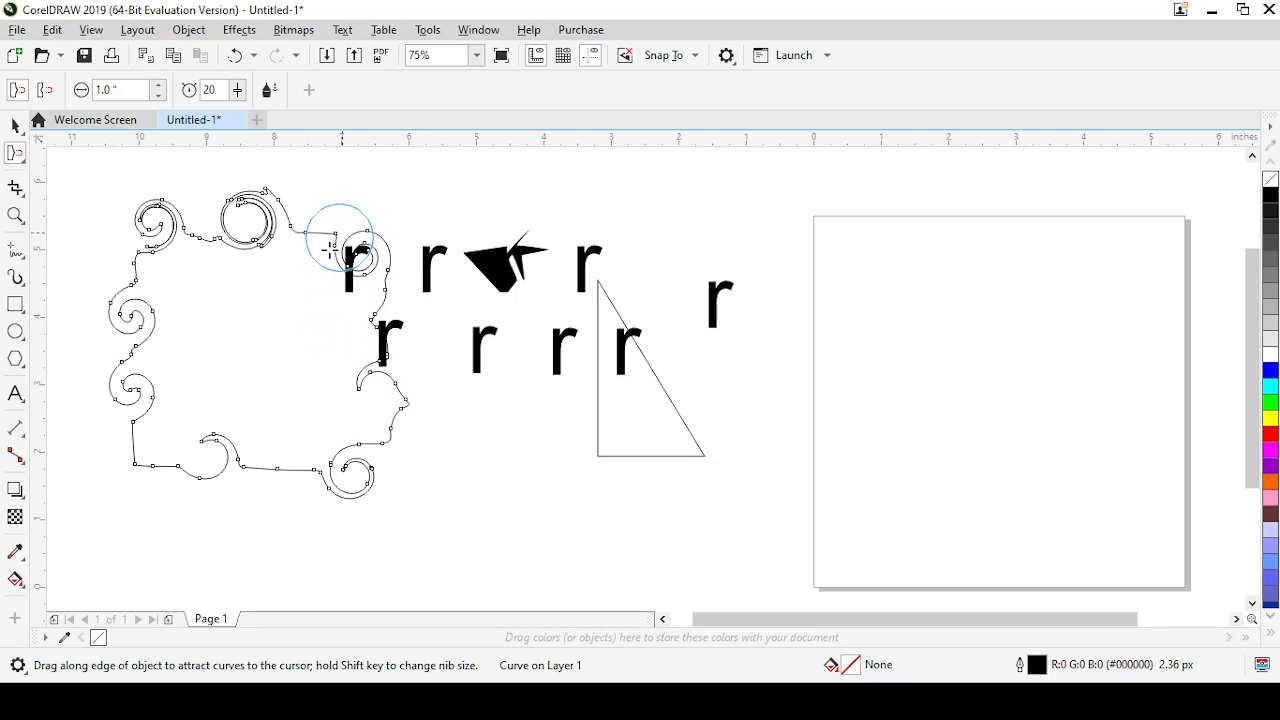
pyautogui.moveTo(378, 345)
pyautogui.mouseDown()
pyautogui.moveTo(426, 379)
pyautogui.moveTo(422, 345)
pyautogui.moveTo(373, 388)
pyautogui.moveTo(375, 422)
pyautogui.moveTo(395, 445)
pyautogui.moveTo(369, 458)
pyautogui.moveTo(373, 357)
pyautogui.mouseUp()
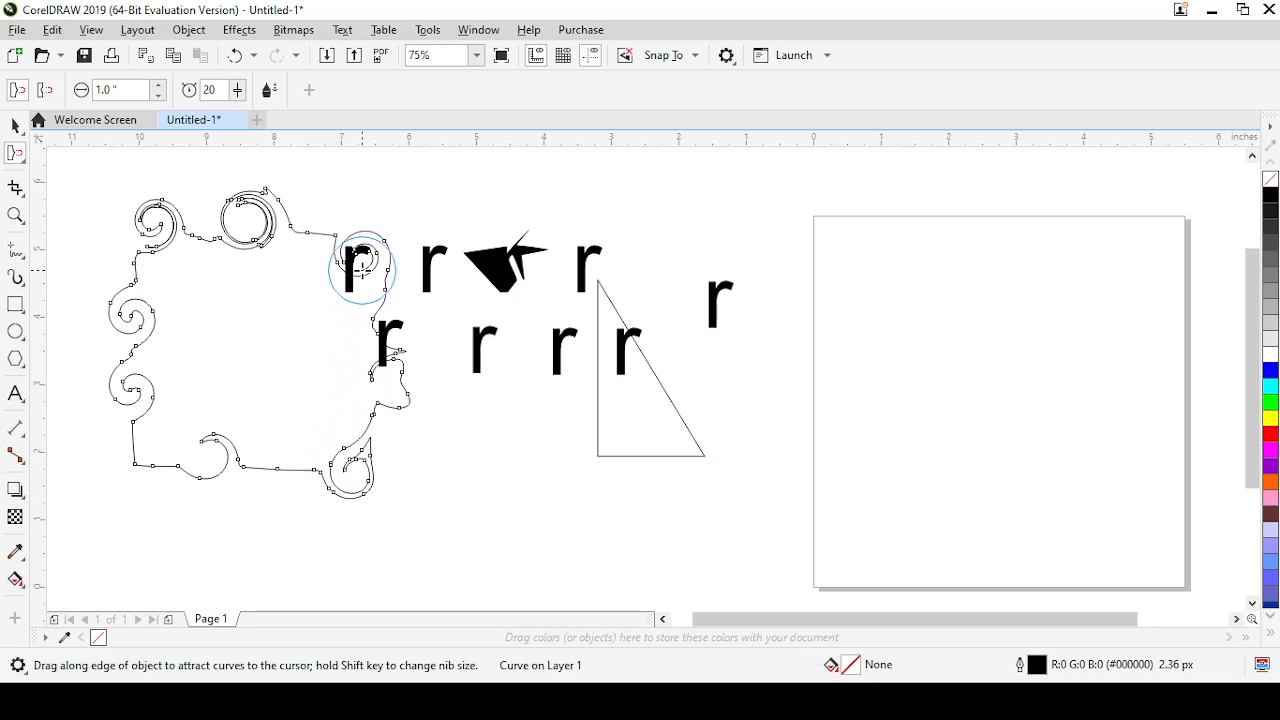
# Attract the upper-right, top and upper-left swirls of the shape, pulling their curves into pointed forms
pyautogui.moveTo(363, 263)
pyautogui.mouseDown()
pyautogui.moveTo(328, 298)
pyautogui.moveTo(277, 257)
pyautogui.moveTo(280, 278)
pyautogui.moveTo(350, 255)
pyautogui.moveTo(272, 252)
pyautogui.moveTo(258, 258)
pyautogui.moveTo(263, 277)
pyautogui.moveTo(255, 270)
pyautogui.mouseUp()
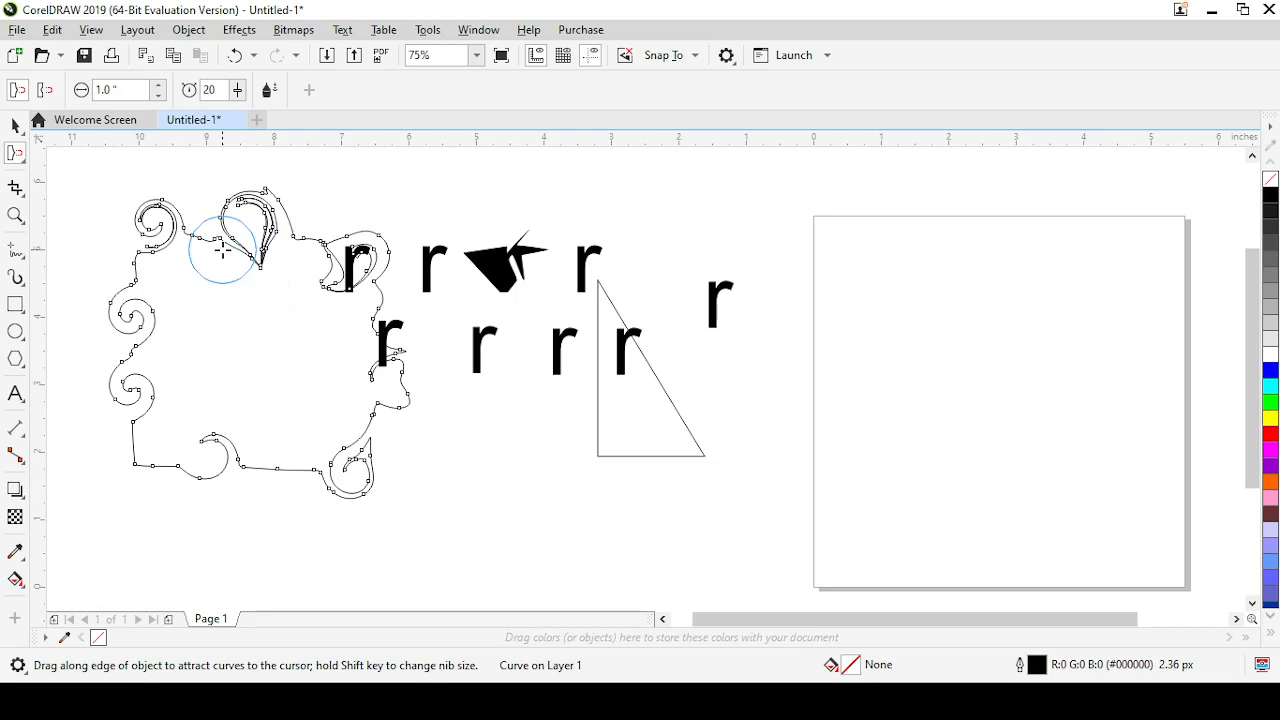
pyautogui.moveTo(186, 220)
pyautogui.mouseDown()
pyautogui.moveTo(135, 262)
pyautogui.moveTo(109, 260)
pyautogui.moveTo(97, 234)
pyautogui.mouseUp()
pyautogui.moveTo(166, 263)
pyautogui.mouseDown()
pyautogui.moveTo(203, 211)
pyautogui.moveTo(203, 289)
pyautogui.moveTo(222, 300)
pyautogui.mouseUp()
pyautogui.moveTo(346, 183)
pyautogui.mouseDown()
pyautogui.moveTo(331, 243)
pyautogui.moveTo(313, 244)
pyautogui.mouseUp()
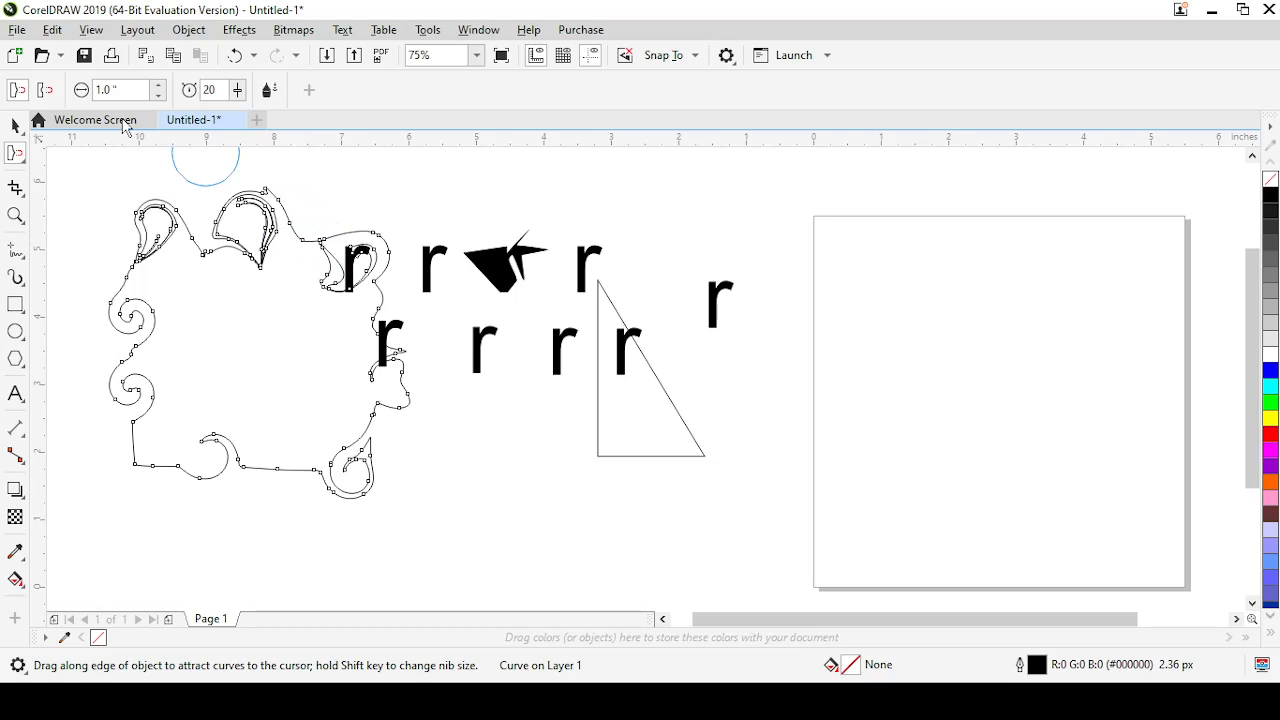
# Switch to the Smudge tool with a 1-inch nib and smudge inward at the shape's upper-left side and top edge
pyautogui.click(25, 170)
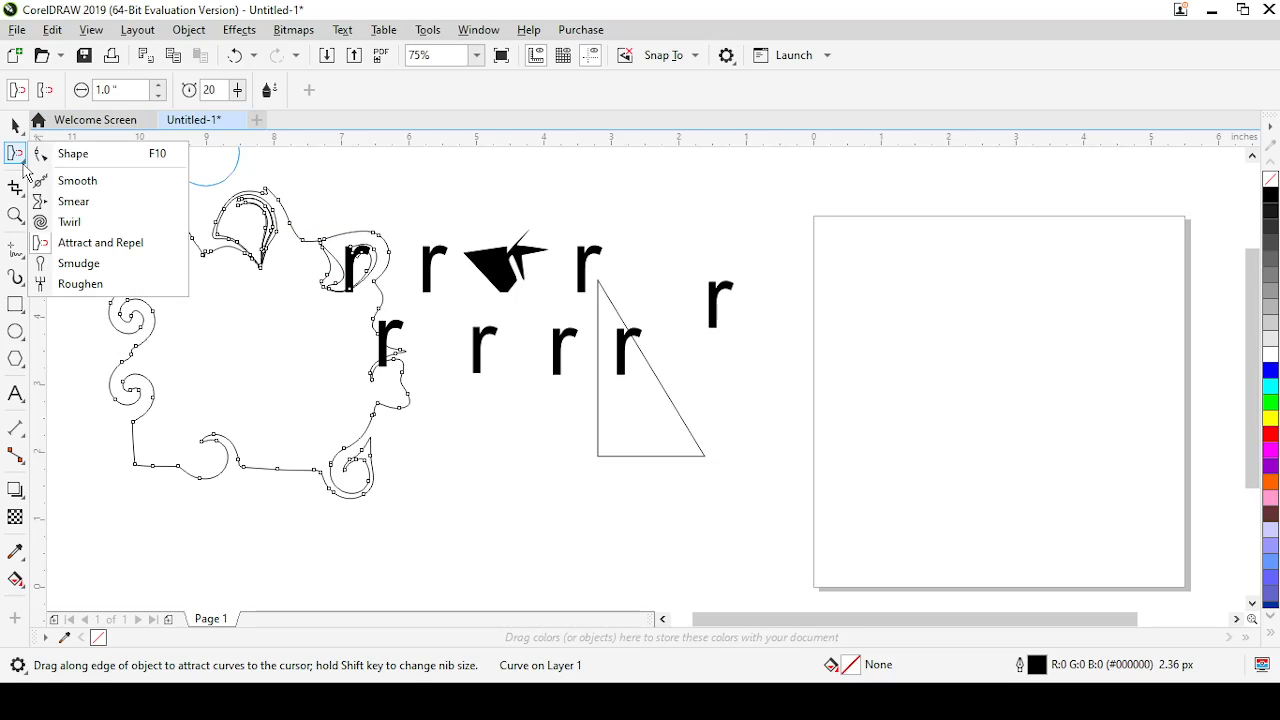
pyautogui.click(78, 264)
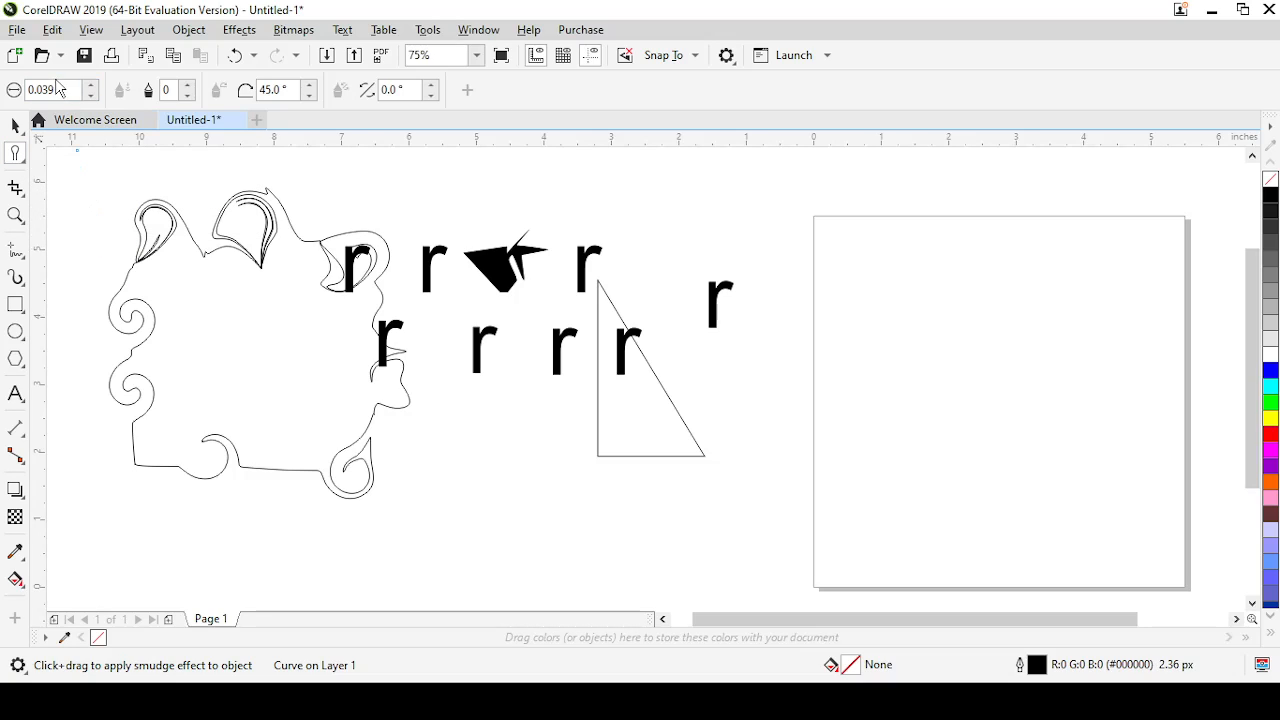
pyautogui.moveTo(61, 90); pyautogui.dragTo(6, 91)
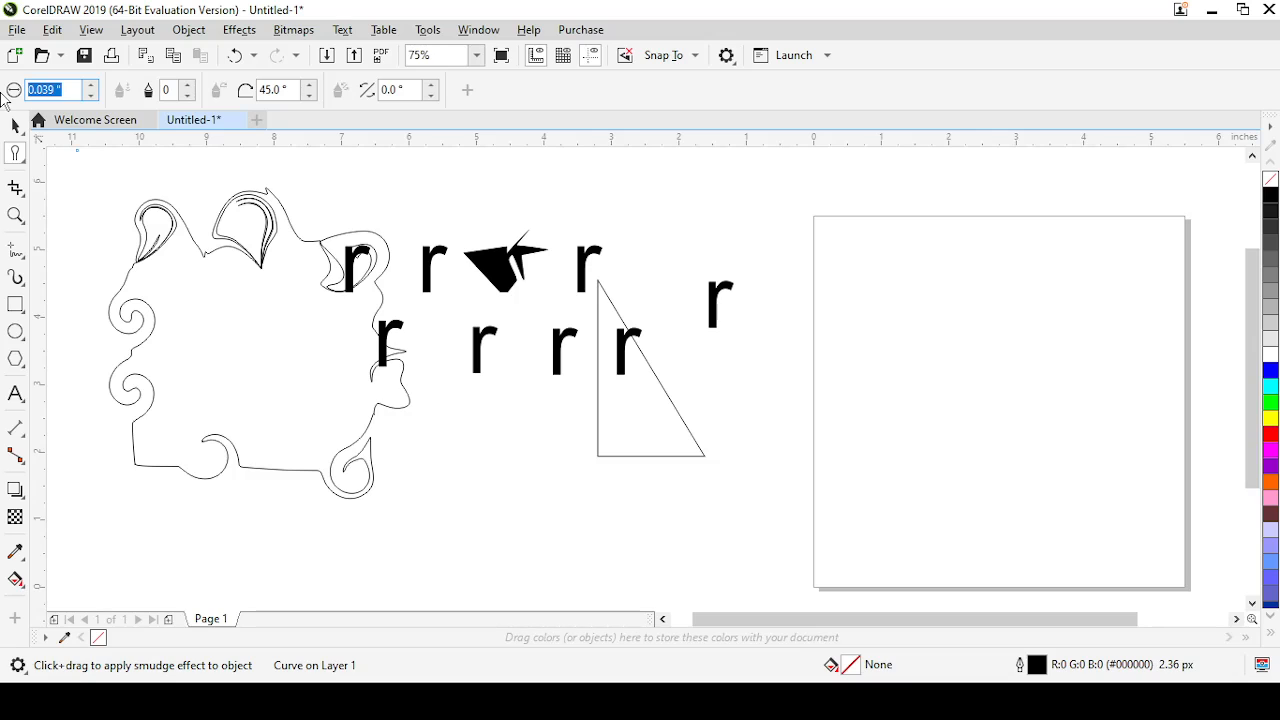
pyautogui.write('1')
pyautogui.press('Return')
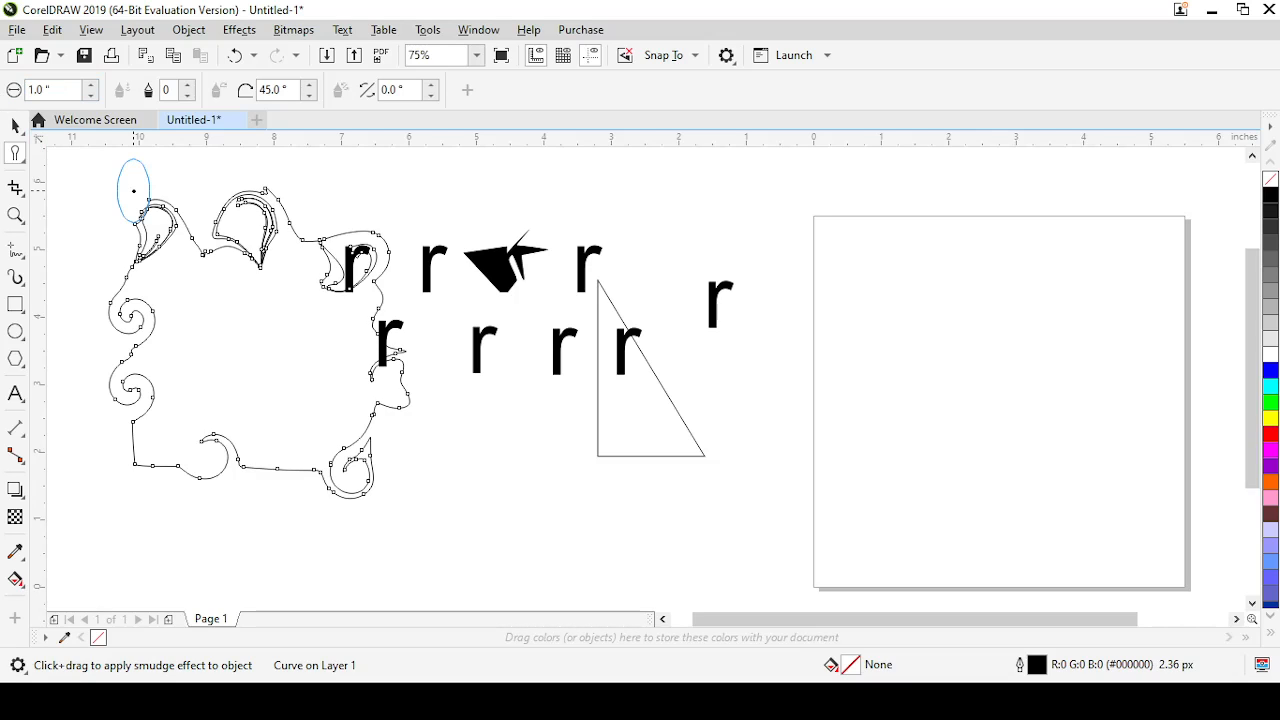
pyautogui.moveTo(114, 251)
pyautogui.mouseDown()
pyautogui.moveTo(136, 255)
pyautogui.moveTo(152, 282)
pyautogui.mouseUp()
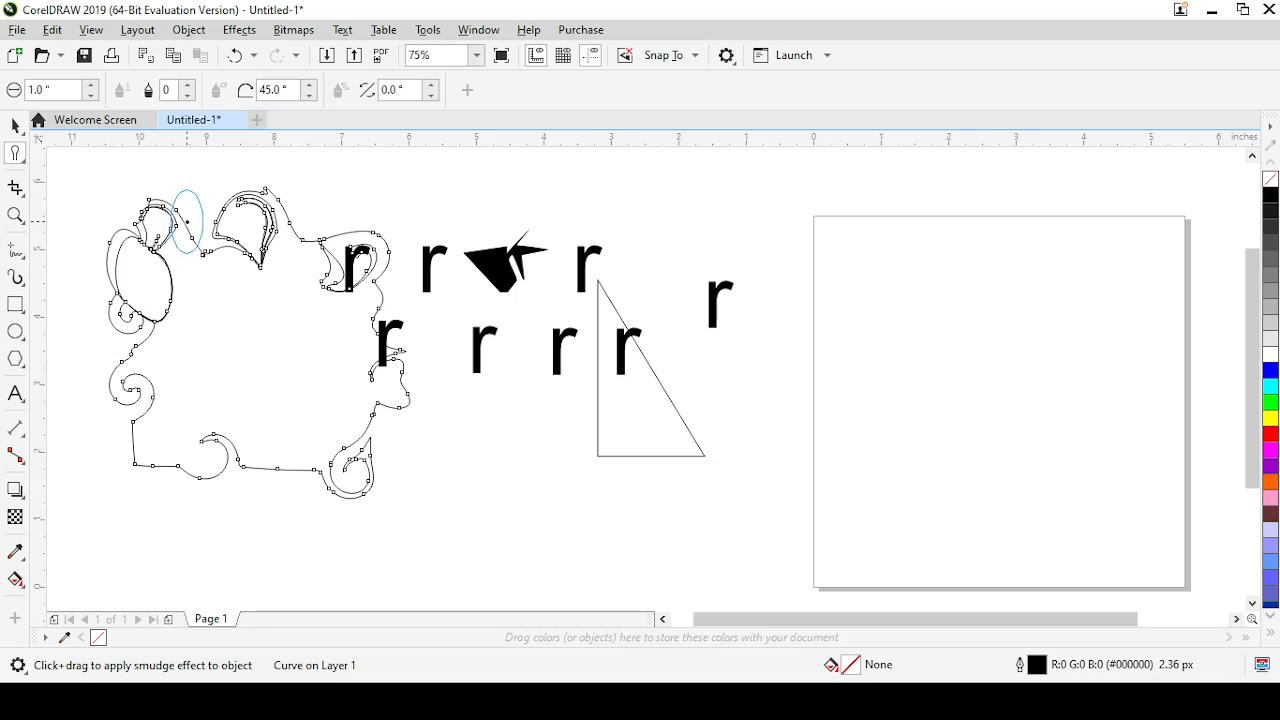
pyautogui.moveTo(180, 218); pyautogui.dragTo(196, 270)
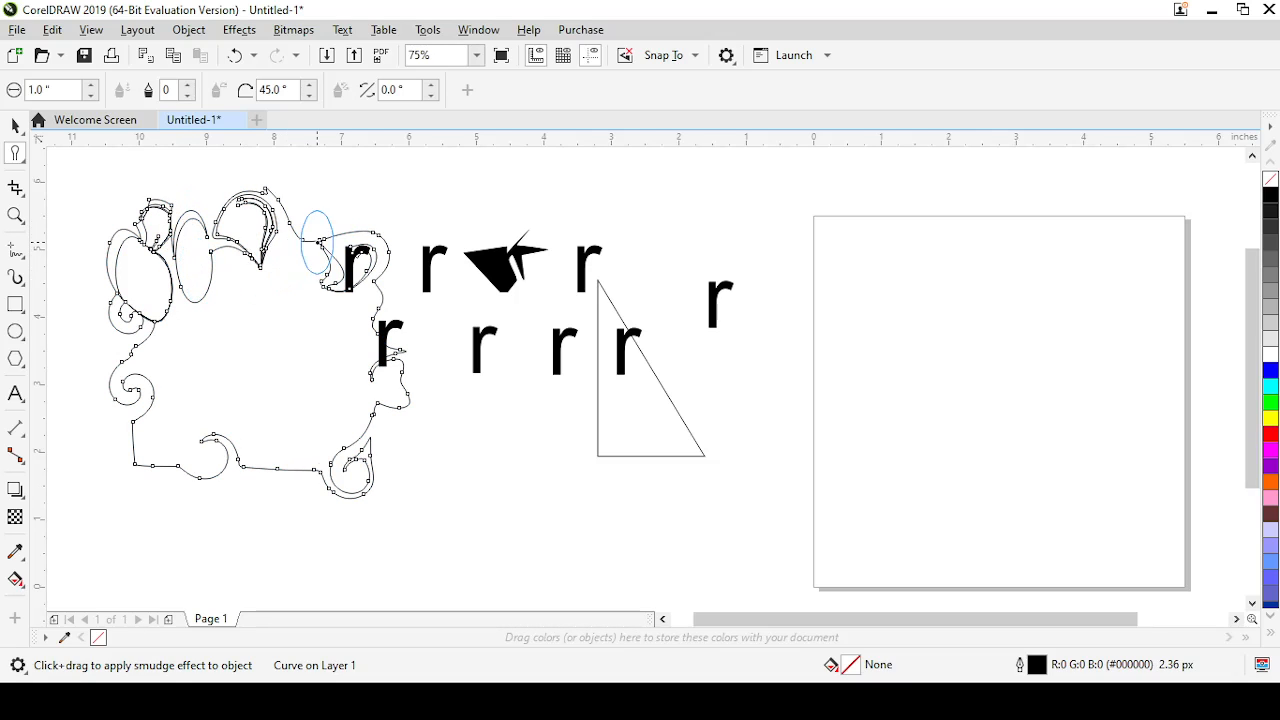
# Smudge the shape's upper-right corner and right side, and pull two lobes downward from its bottom edge
pyautogui.moveTo(322, 231); pyautogui.dragTo(328, 254)
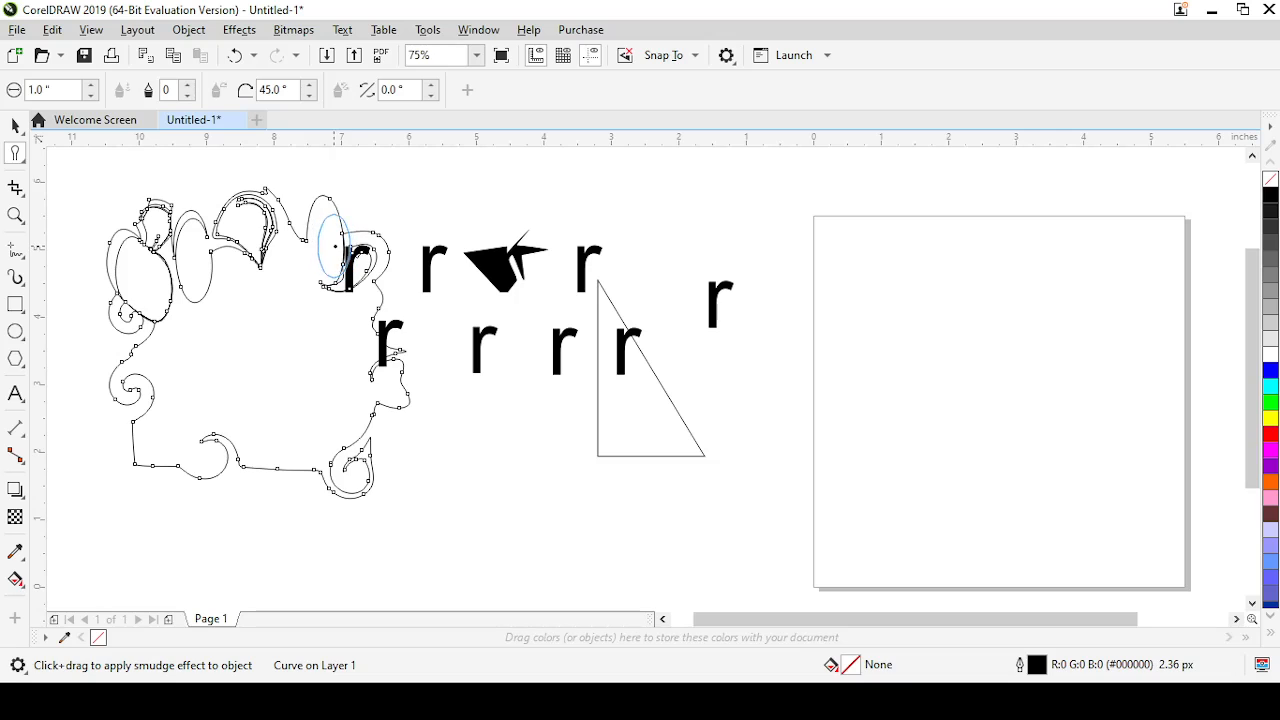
pyautogui.moveTo(345, 250); pyautogui.dragTo(380, 220)
pyautogui.moveTo(354, 314)
pyautogui.mouseDown()
pyautogui.moveTo(392, 335)
pyautogui.moveTo(414, 370)
pyautogui.moveTo(393, 450)
pyautogui.moveTo(355, 467)
pyautogui.mouseUp()
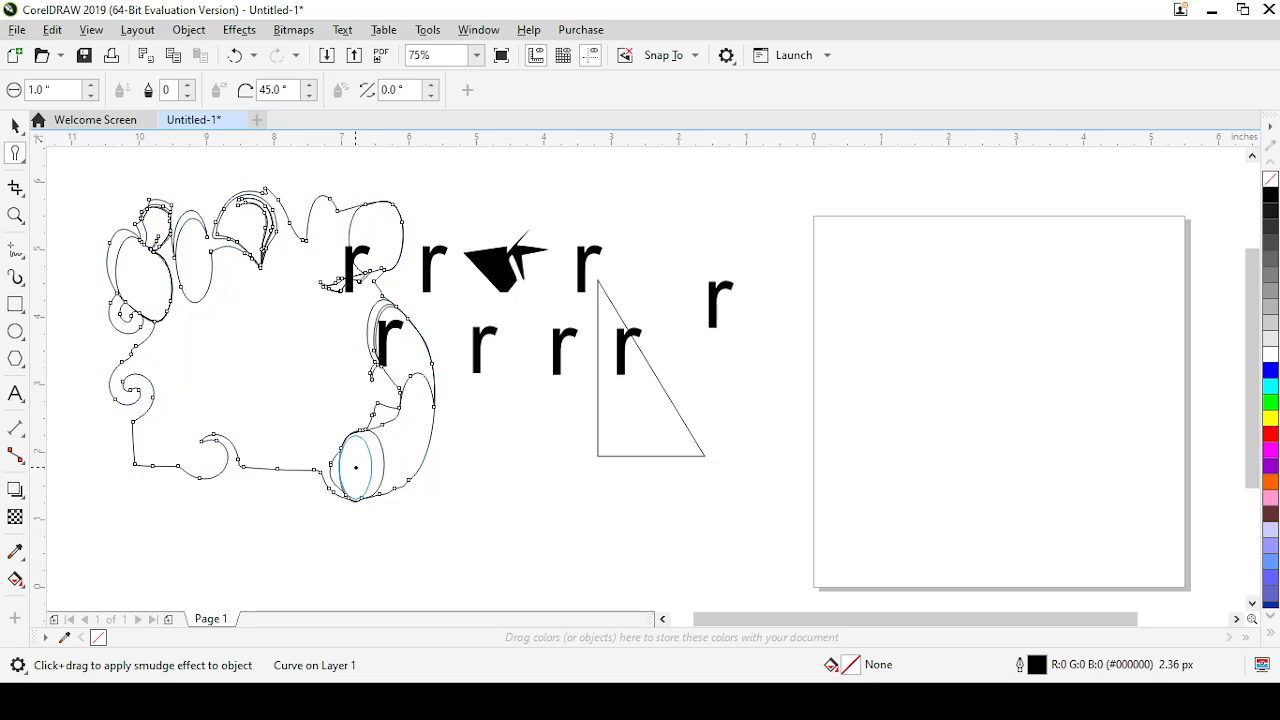
pyautogui.moveTo(262, 440); pyautogui.dragTo(272, 538)
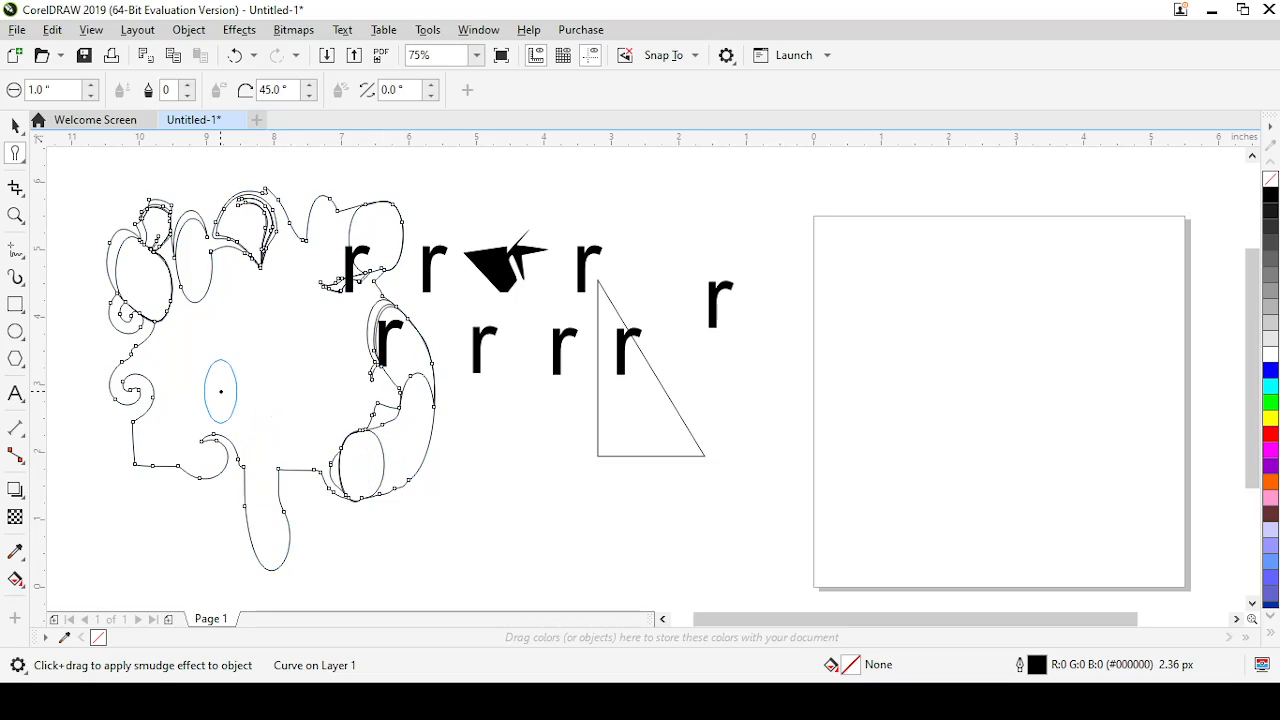
pyautogui.moveTo(152, 462); pyautogui.dragTo(136, 512)
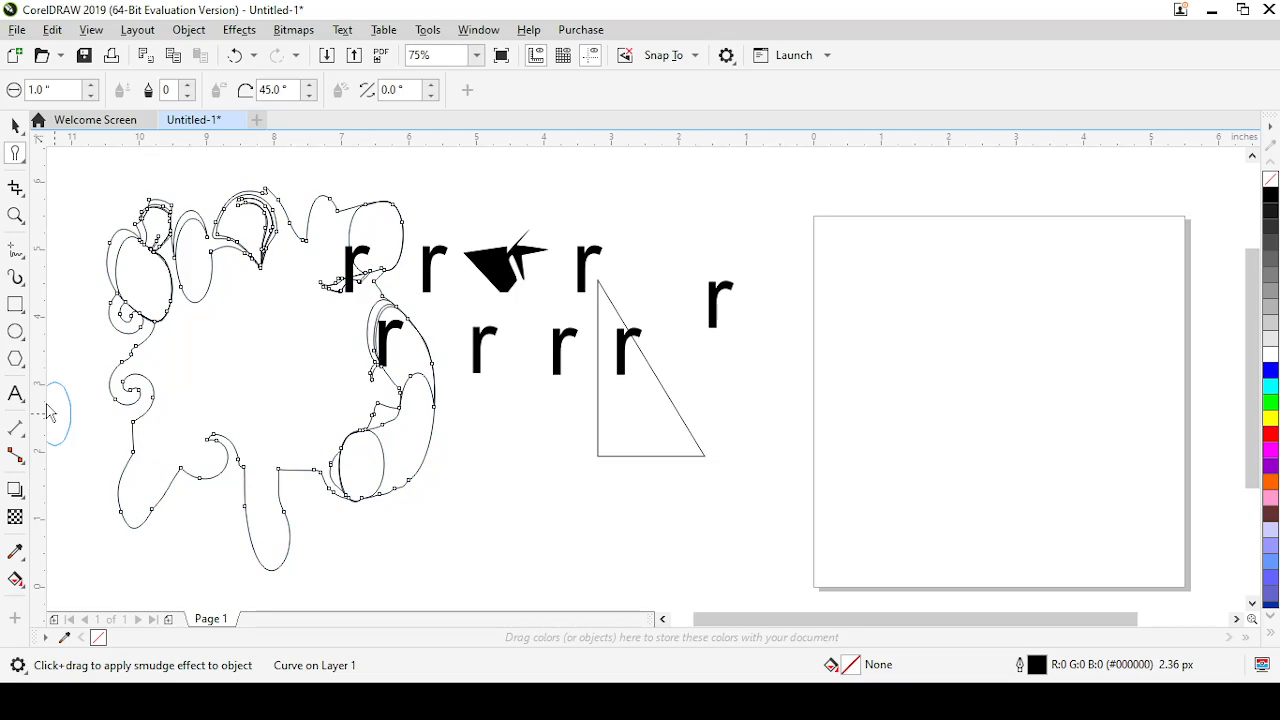
# Draw an ellipse about 1.75 by 1.64 inches below the letters and smudge it repeatedly across its right half
pyautogui.click(15, 331)
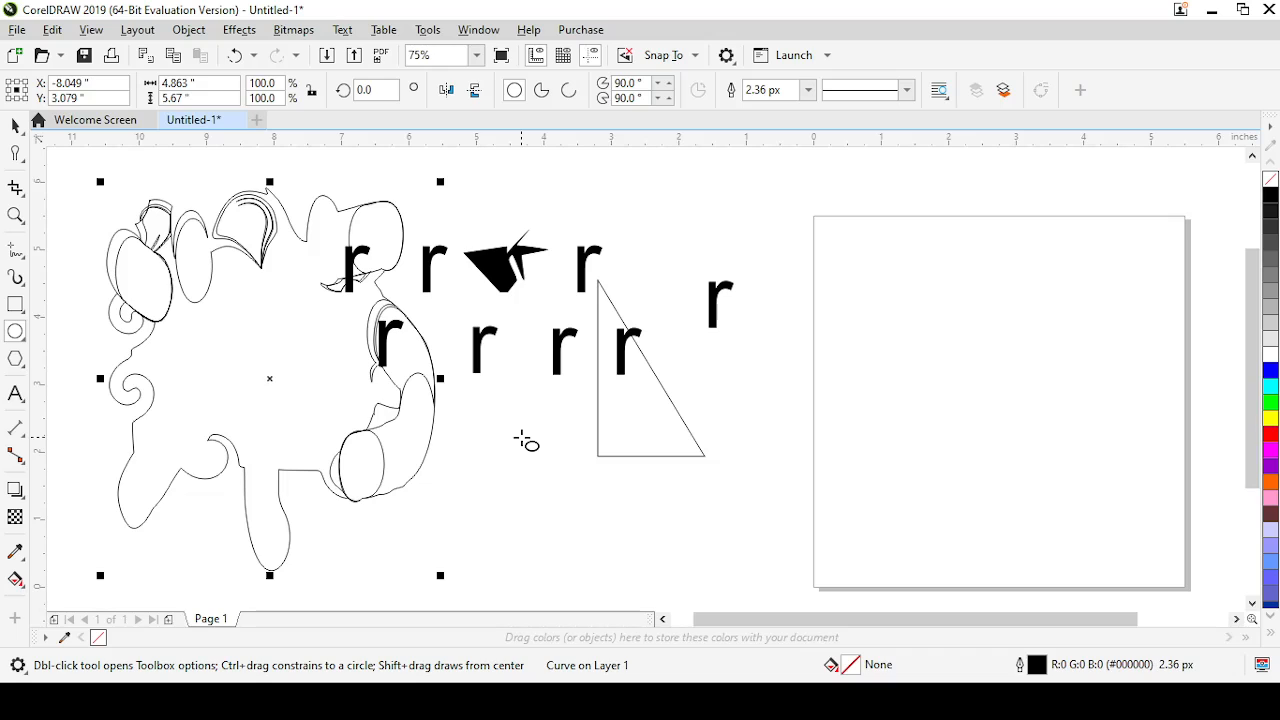
pyautogui.moveTo(522, 437); pyautogui.dragTo(398, 553)
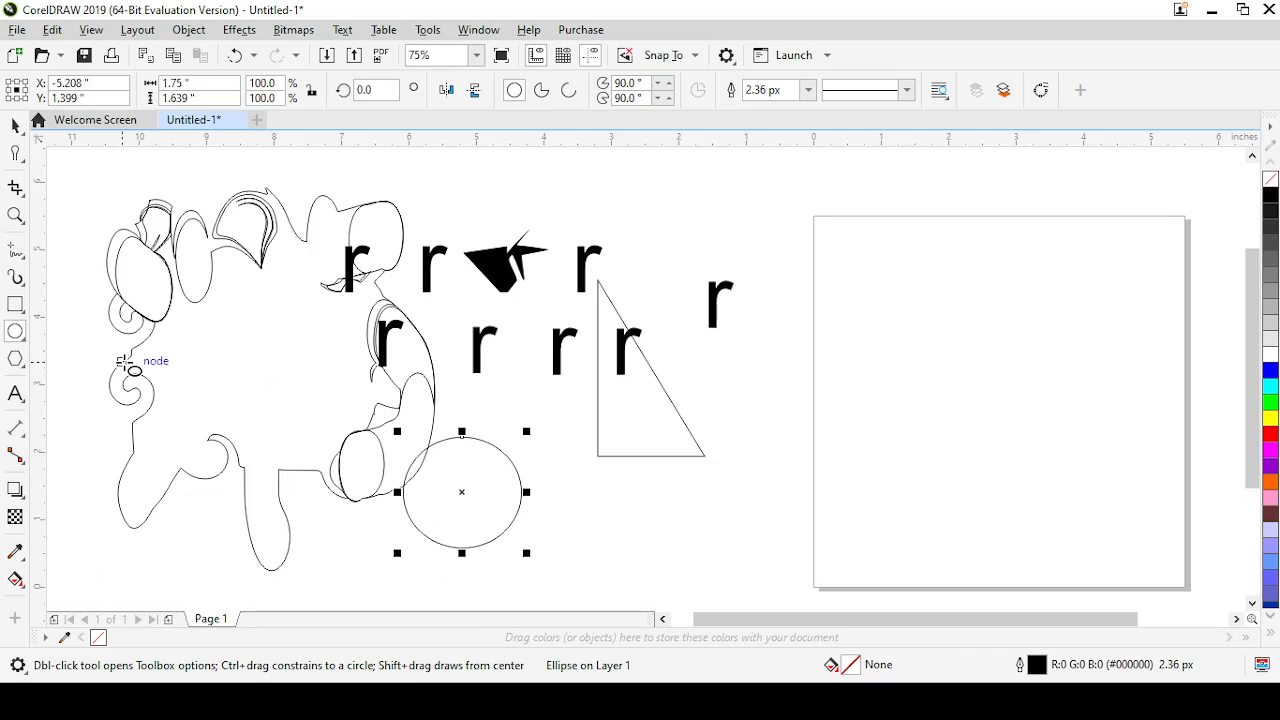
pyautogui.click(15, 155)
pyautogui.moveTo(471, 453)
pyautogui.mouseDown()
pyautogui.moveTo(516, 452)
pyautogui.moveTo(519, 507)
pyautogui.mouseUp()
pyautogui.moveTo(453, 541)
pyautogui.mouseDown()
pyautogui.moveTo(496, 534)
pyautogui.moveTo(498, 507)
pyautogui.moveTo(518, 552)
pyautogui.moveTo(536, 443)
pyautogui.moveTo(552, 482)
pyautogui.moveTo(517, 435)
pyautogui.moveTo(526, 510)
pyautogui.mouseUp()
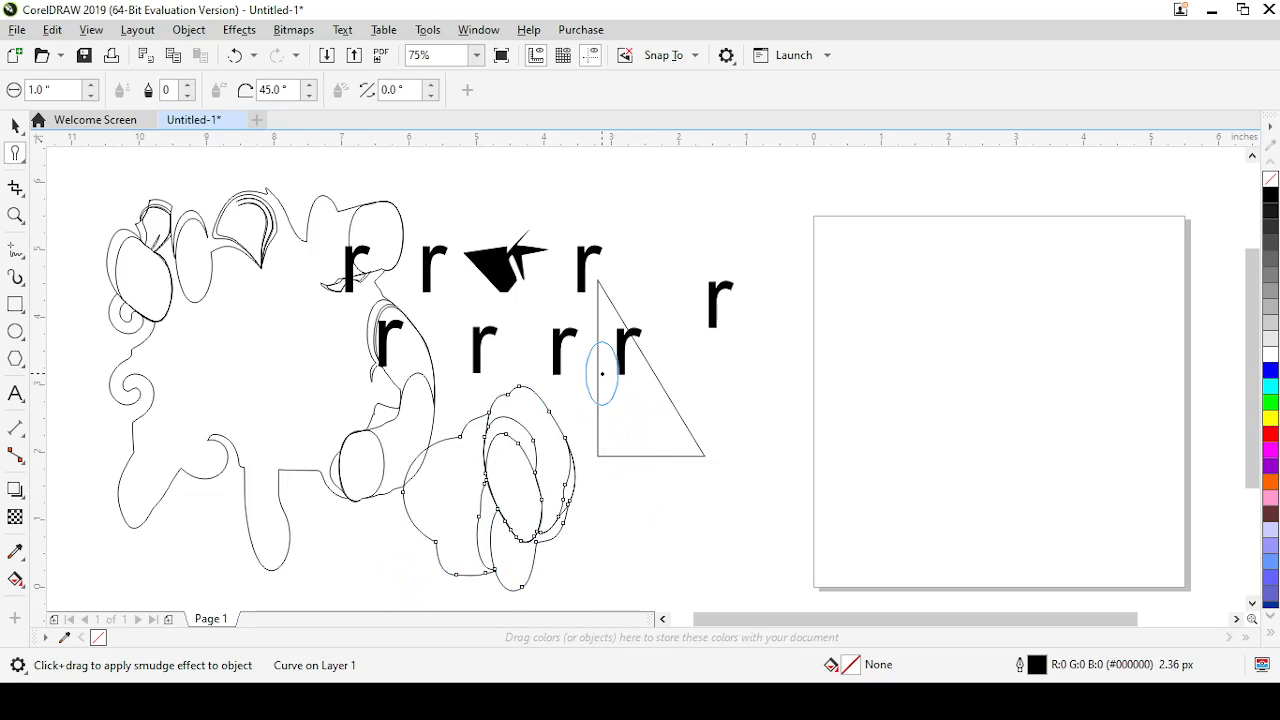
# Smudge the triangle outward through its slanted side and across its left side and top corner
pyautogui.moveTo(609, 363); pyautogui.dragTo(697, 366)
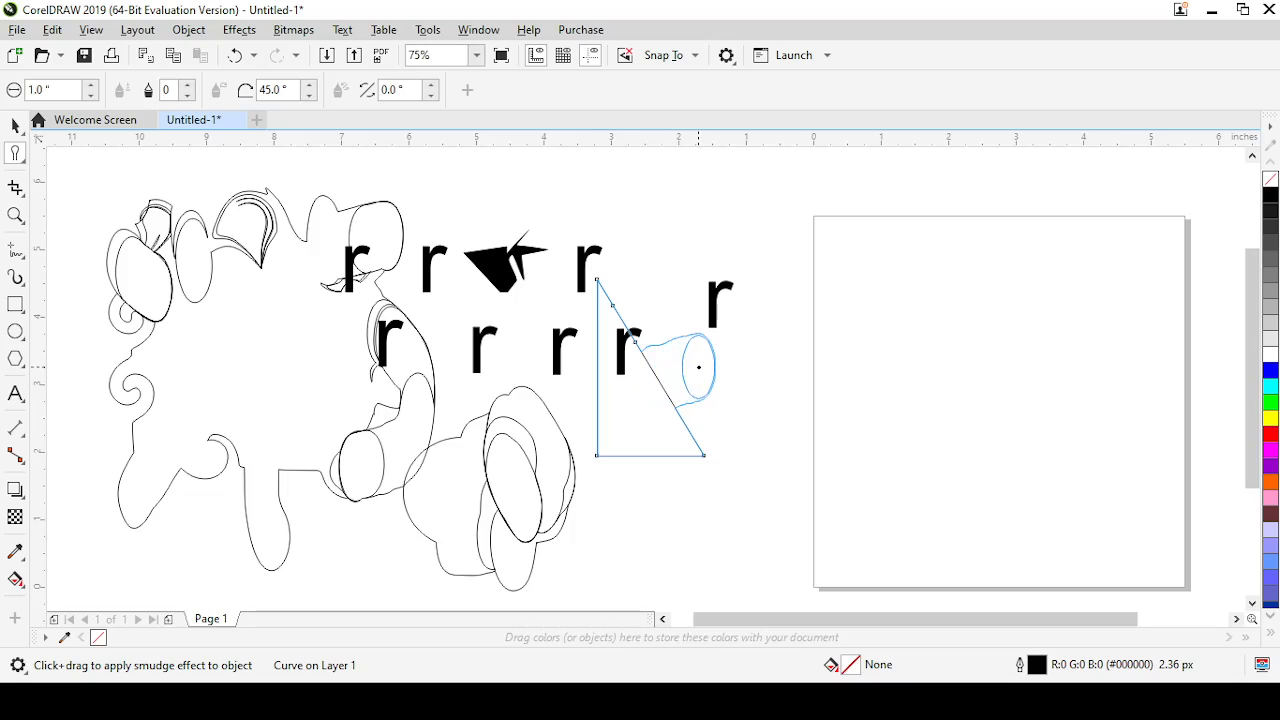
pyautogui.moveTo(616, 422)
pyautogui.mouseDown()
pyautogui.moveTo(545, 445)
pyautogui.moveTo(588, 298)
pyautogui.moveTo(529, 322)
pyautogui.mouseUp()
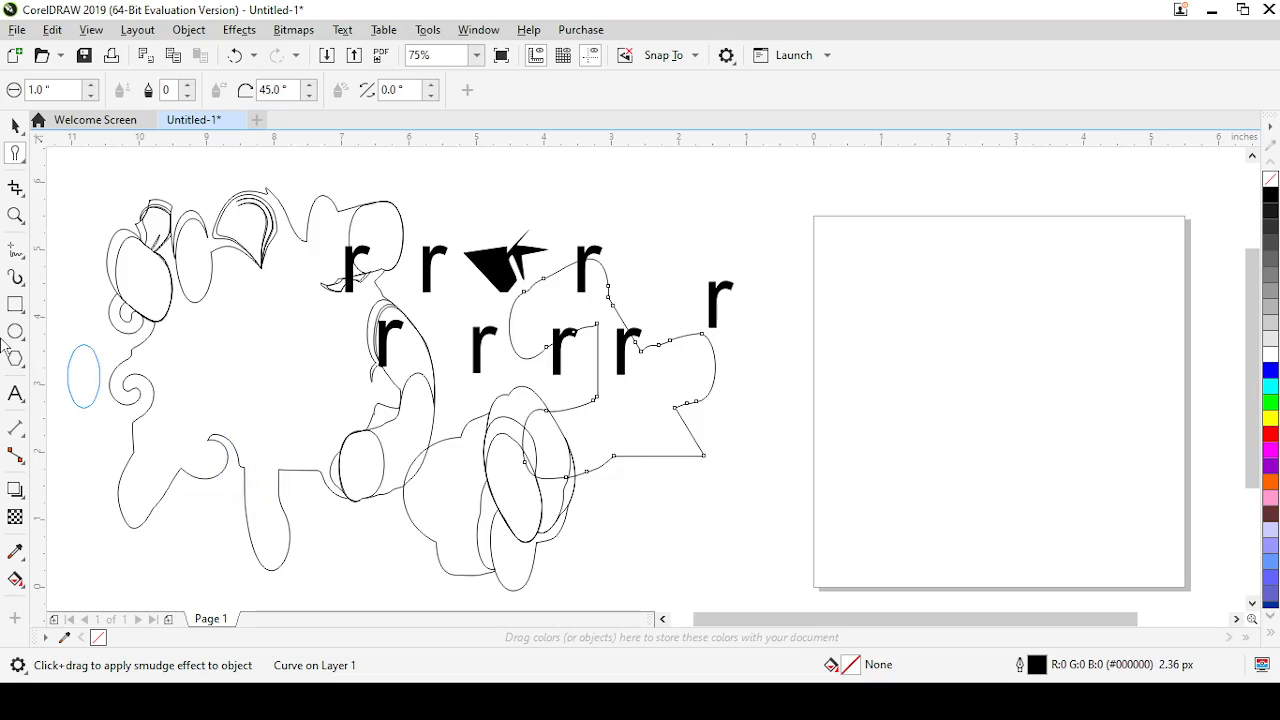
# Activate the Roughen tool, then draw a large ellipse around the letters, a flat one inside it and one about 3.06 by 3.5 inches overlapping the page
pyautogui.click(27, 167)
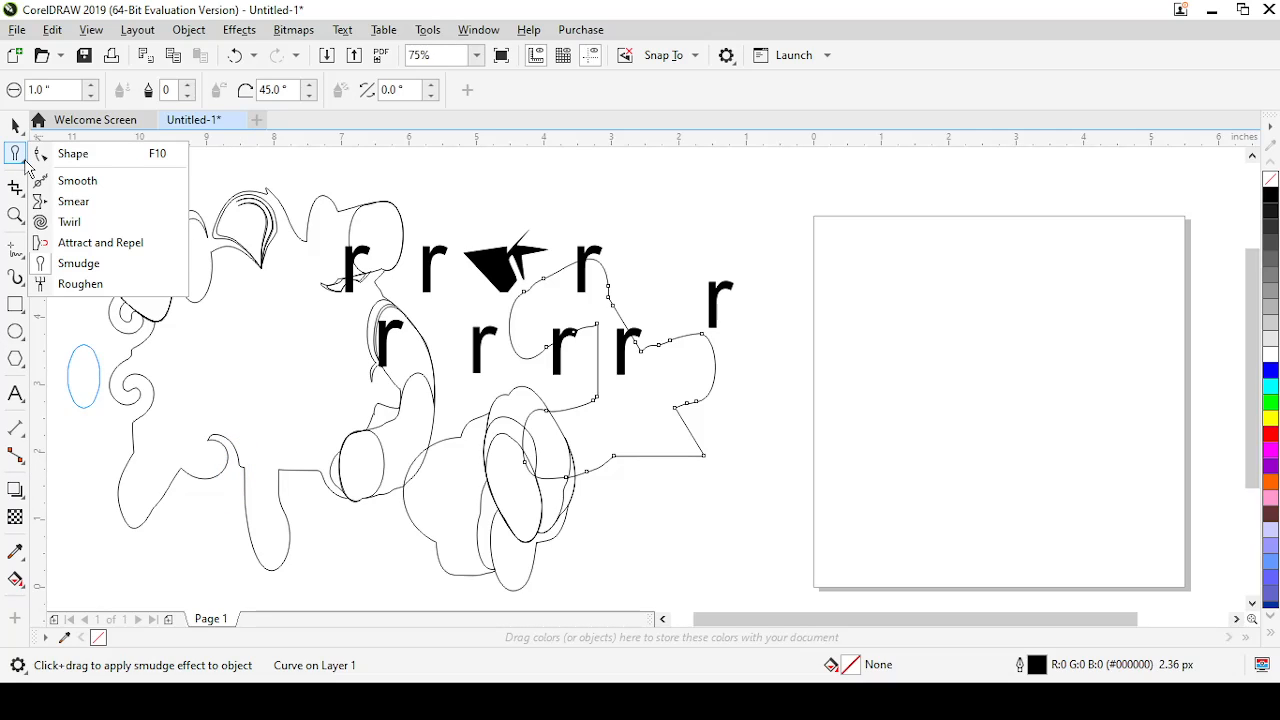
pyautogui.click(64, 285)
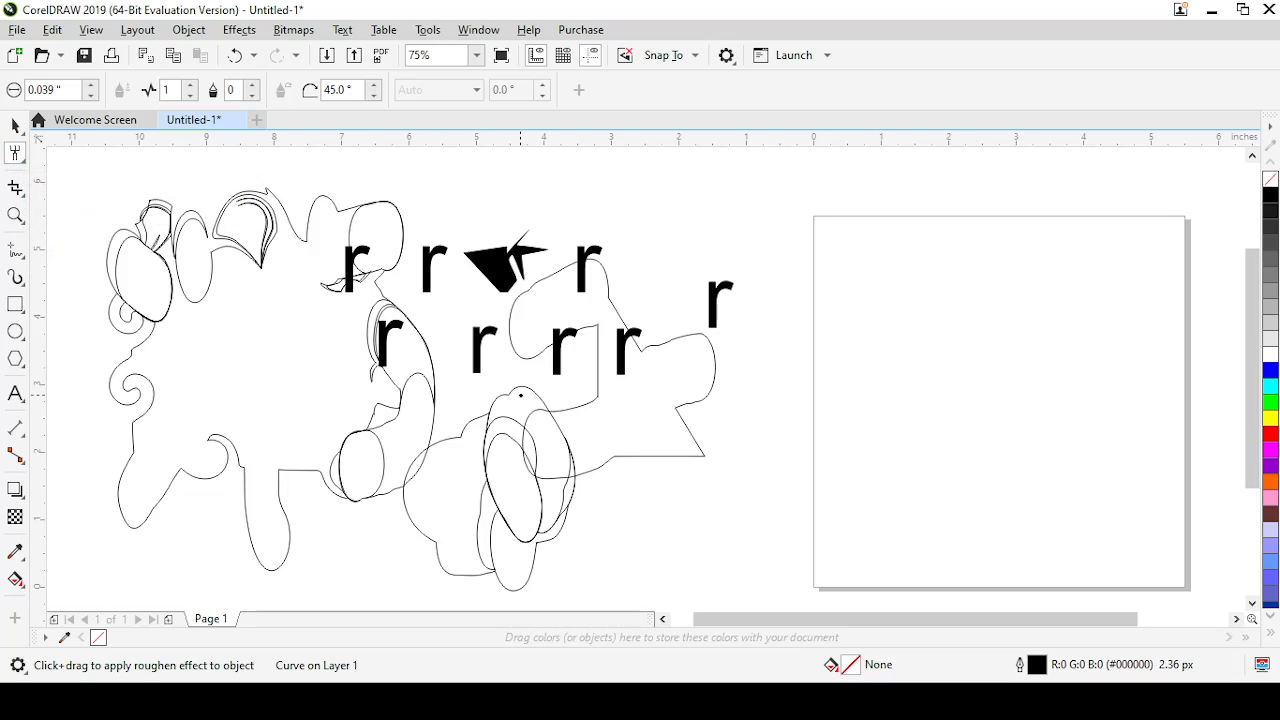
pyautogui.click(15, 331)
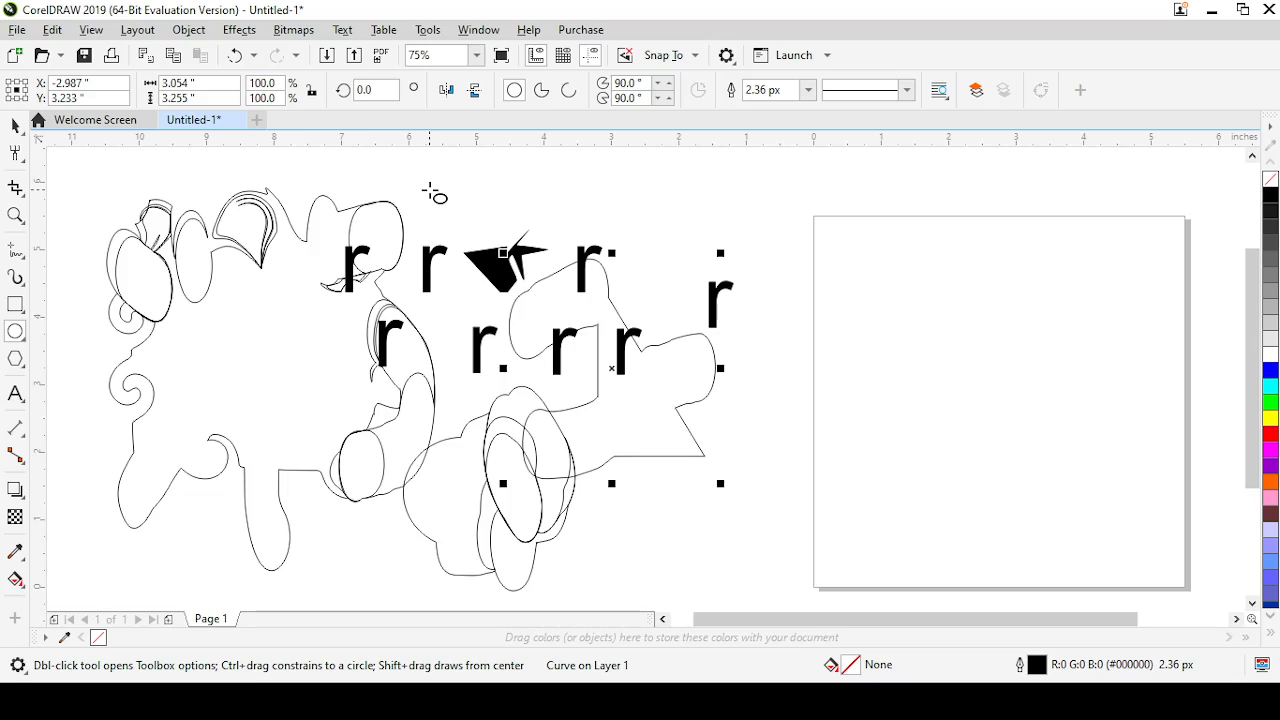
pyautogui.moveTo(408, 182); pyautogui.dragTo(660, 456)
pyautogui.moveTo(531, 316); pyautogui.dragTo(702, 302)
pyautogui.moveTo(709, 183); pyautogui.dragTo(923, 430)
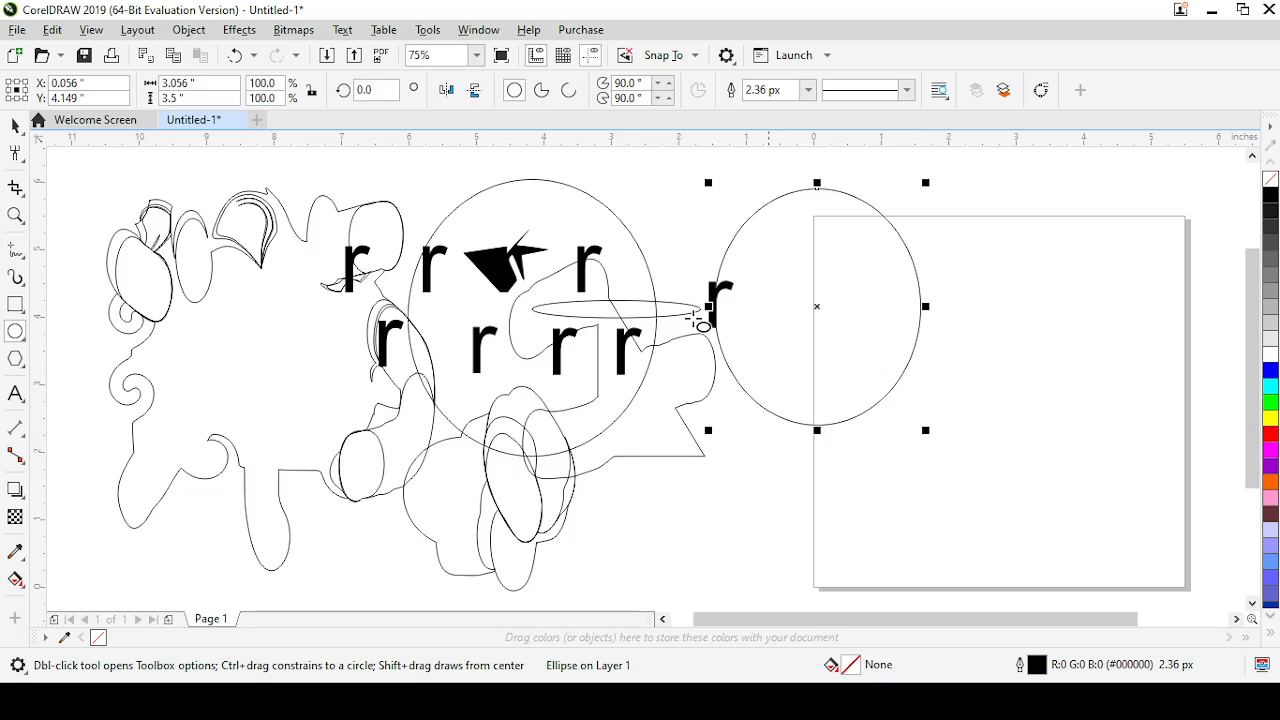
# Set the Roughen nib size to 1 inch and roughen the large distorted shape along its top edge and right side
pyautogui.click(15, 152)
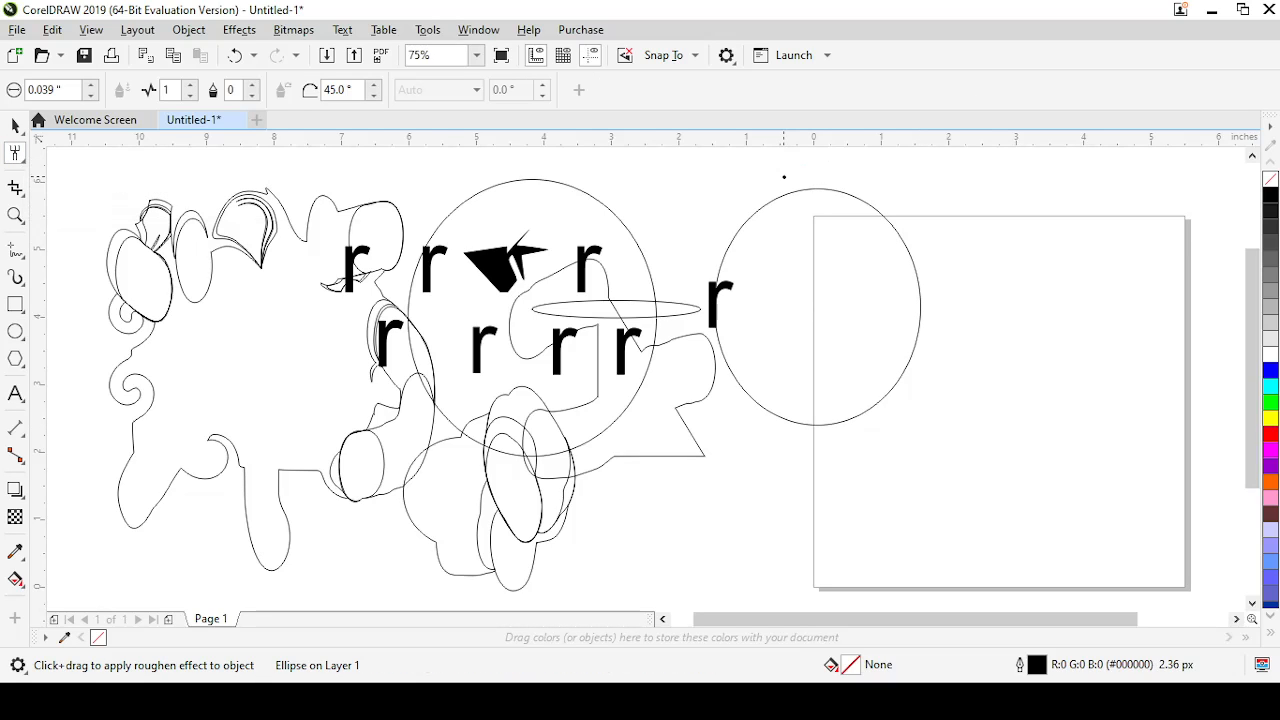
pyautogui.click(62, 89)
pyautogui.press('Return')
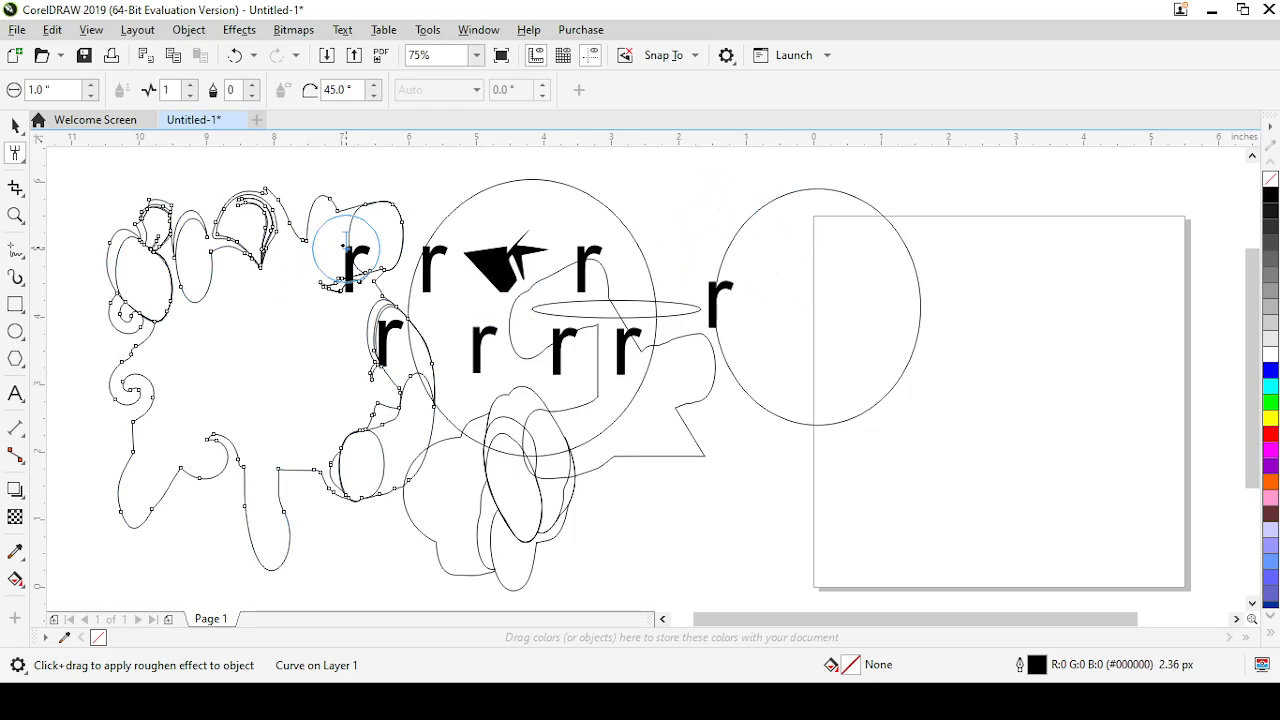
pyautogui.moveTo(347, 249); pyautogui.dragTo(253, 239)
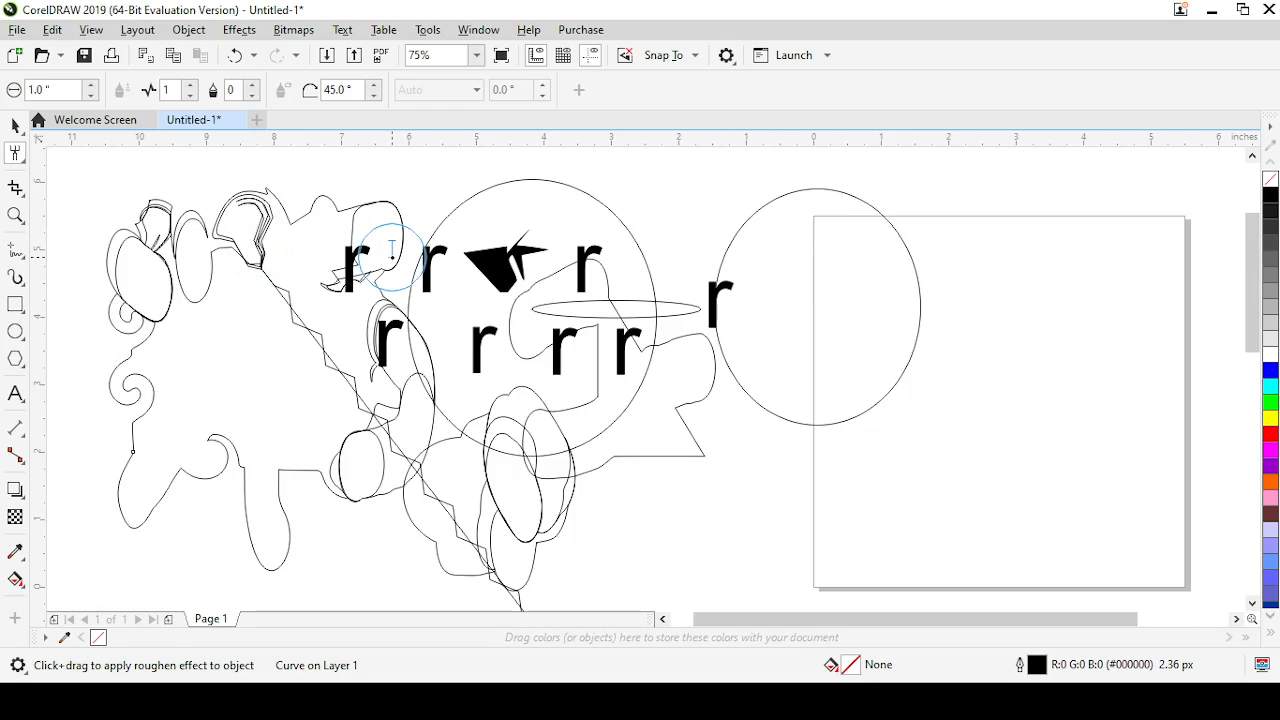
pyautogui.moveTo(391, 252); pyautogui.dragTo(423, 343)
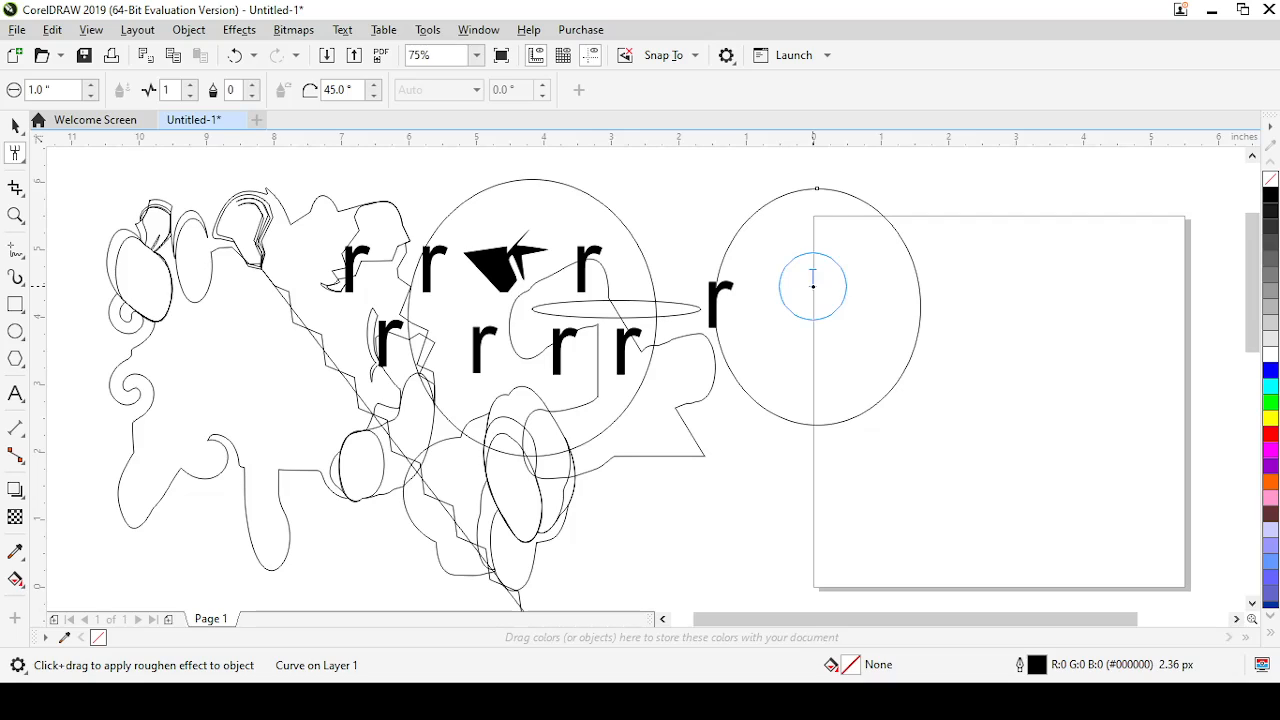
# Roughen the whole outline of the ellipse overlapping the page into jagged teeth, and return to the Pick tool
pyautogui.moveTo(812, 286); pyautogui.dragTo(731, 223)
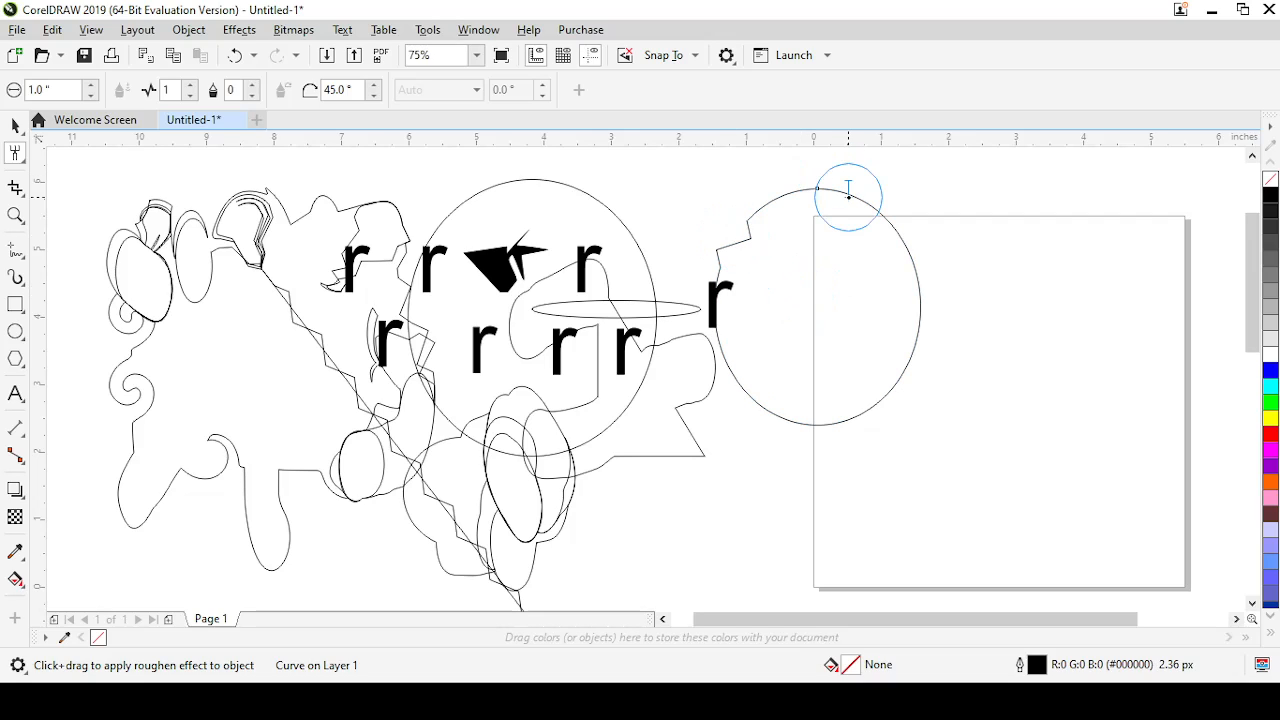
pyautogui.moveTo(848, 195)
pyautogui.mouseDown()
pyautogui.moveTo(915, 277)
pyautogui.moveTo(917, 300)
pyautogui.moveTo(901, 301)
pyautogui.moveTo(886, 416)
pyautogui.moveTo(860, 392)
pyautogui.moveTo(777, 402)
pyautogui.moveTo(797, 366)
pyautogui.mouseUp()
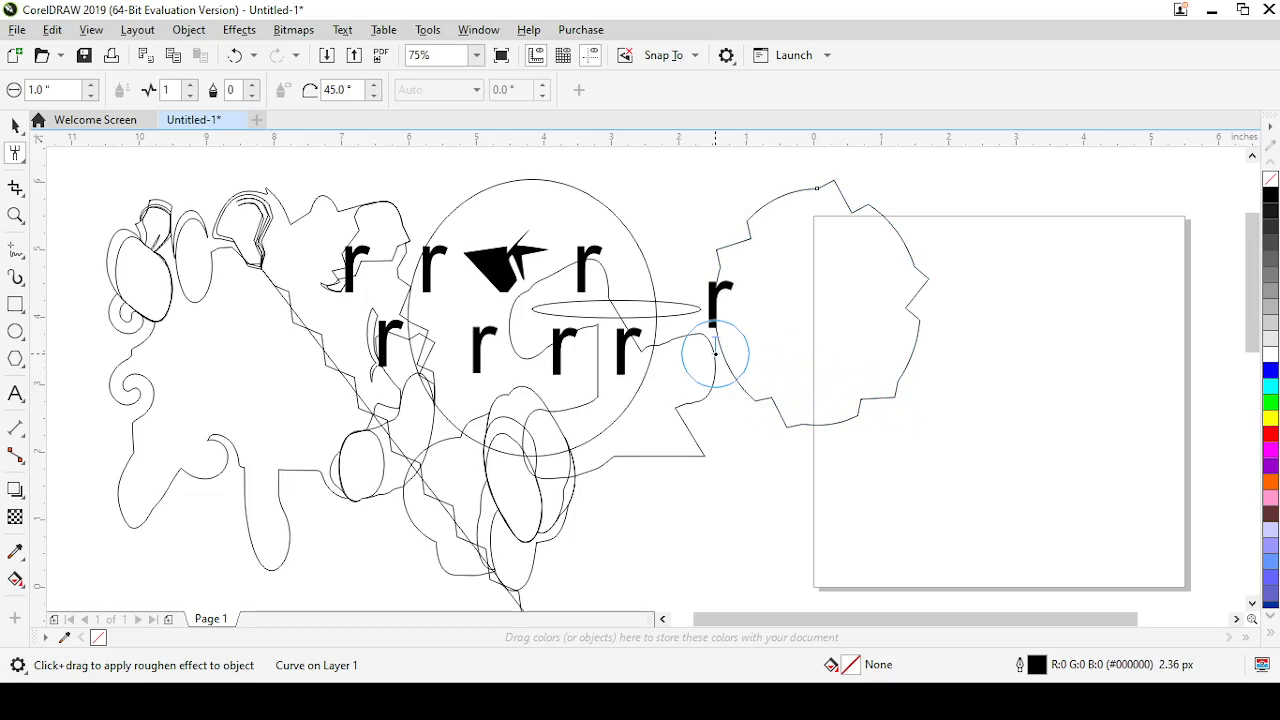
pyautogui.moveTo(709, 349)
pyautogui.mouseDown()
pyautogui.moveTo(770, 318)
pyautogui.moveTo(778, 204)
pyautogui.moveTo(799, 238)
pyautogui.mouseUp()
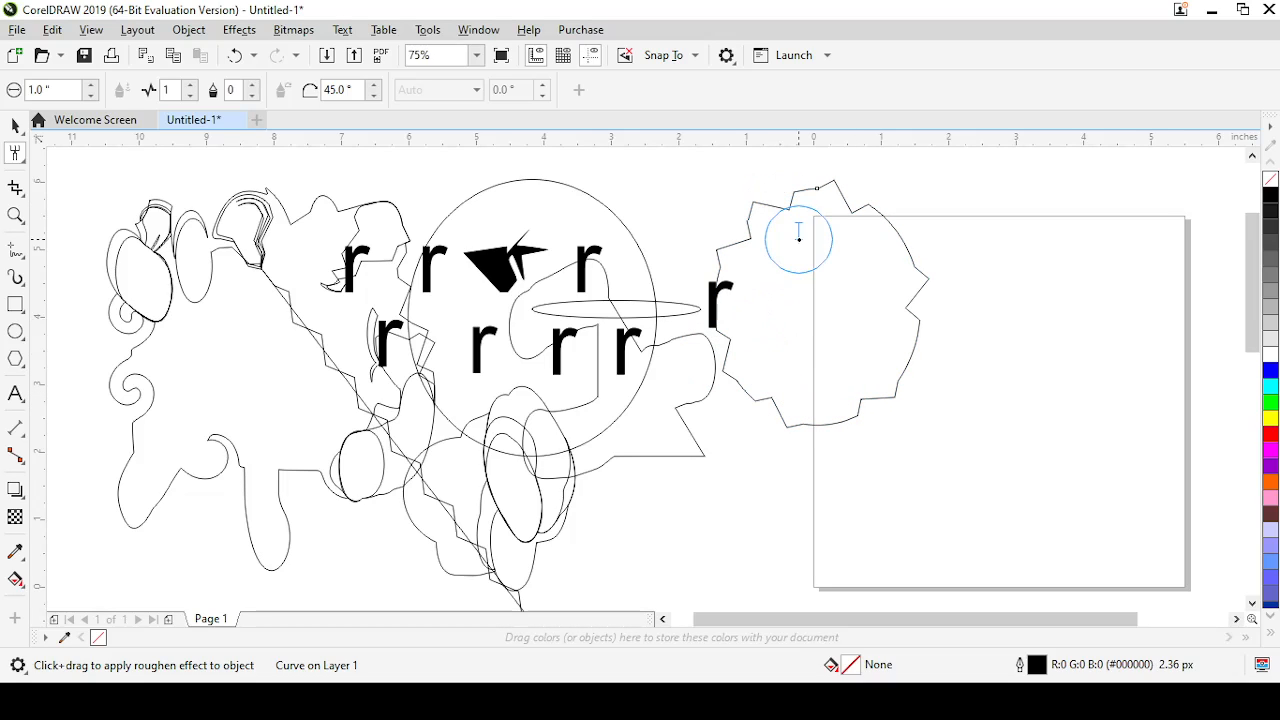
pyautogui.moveTo(886, 214)
pyautogui.mouseDown()
pyautogui.moveTo(866, 253)
pyautogui.moveTo(926, 265)
pyautogui.moveTo(904, 284)
pyautogui.moveTo(908, 343)
pyautogui.moveTo(881, 343)
pyautogui.moveTo(896, 389)
pyautogui.moveTo(876, 381)
pyautogui.moveTo(811, 419)
pyautogui.moveTo(817, 390)
pyautogui.moveTo(764, 414)
pyautogui.moveTo(791, 376)
pyautogui.moveTo(742, 384)
pyautogui.moveTo(798, 325)
pyautogui.moveTo(714, 273)
pyautogui.moveTo(774, 281)
pyautogui.moveTo(776, 218)
pyautogui.moveTo(793, 250)
pyautogui.moveTo(831, 226)
pyautogui.mouseUp()
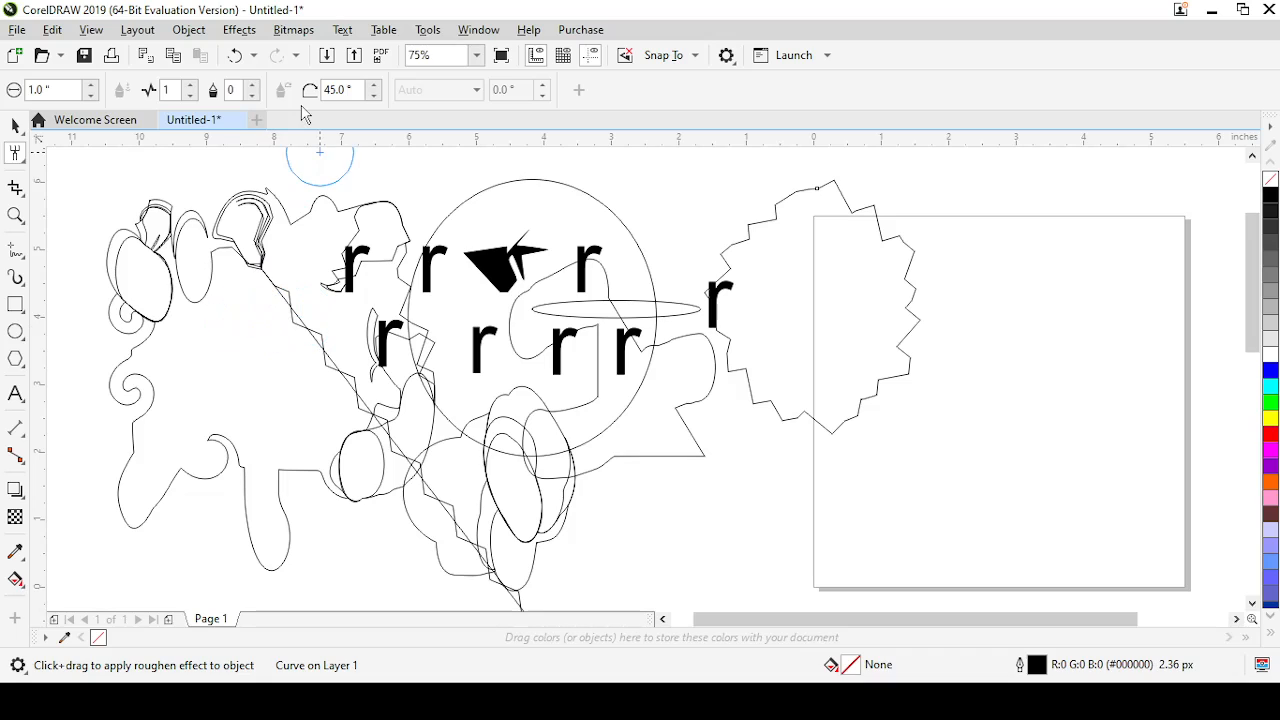
pyautogui.click(15, 125)
pyautogui.click(14, 136)
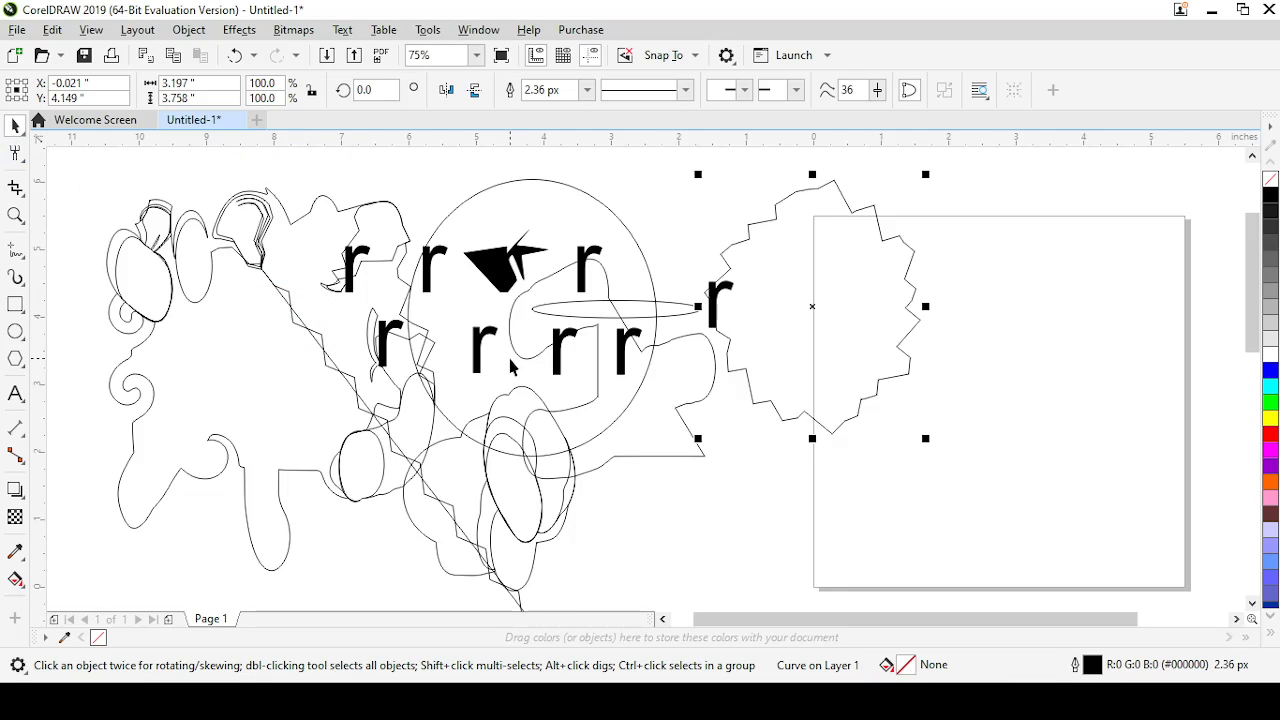